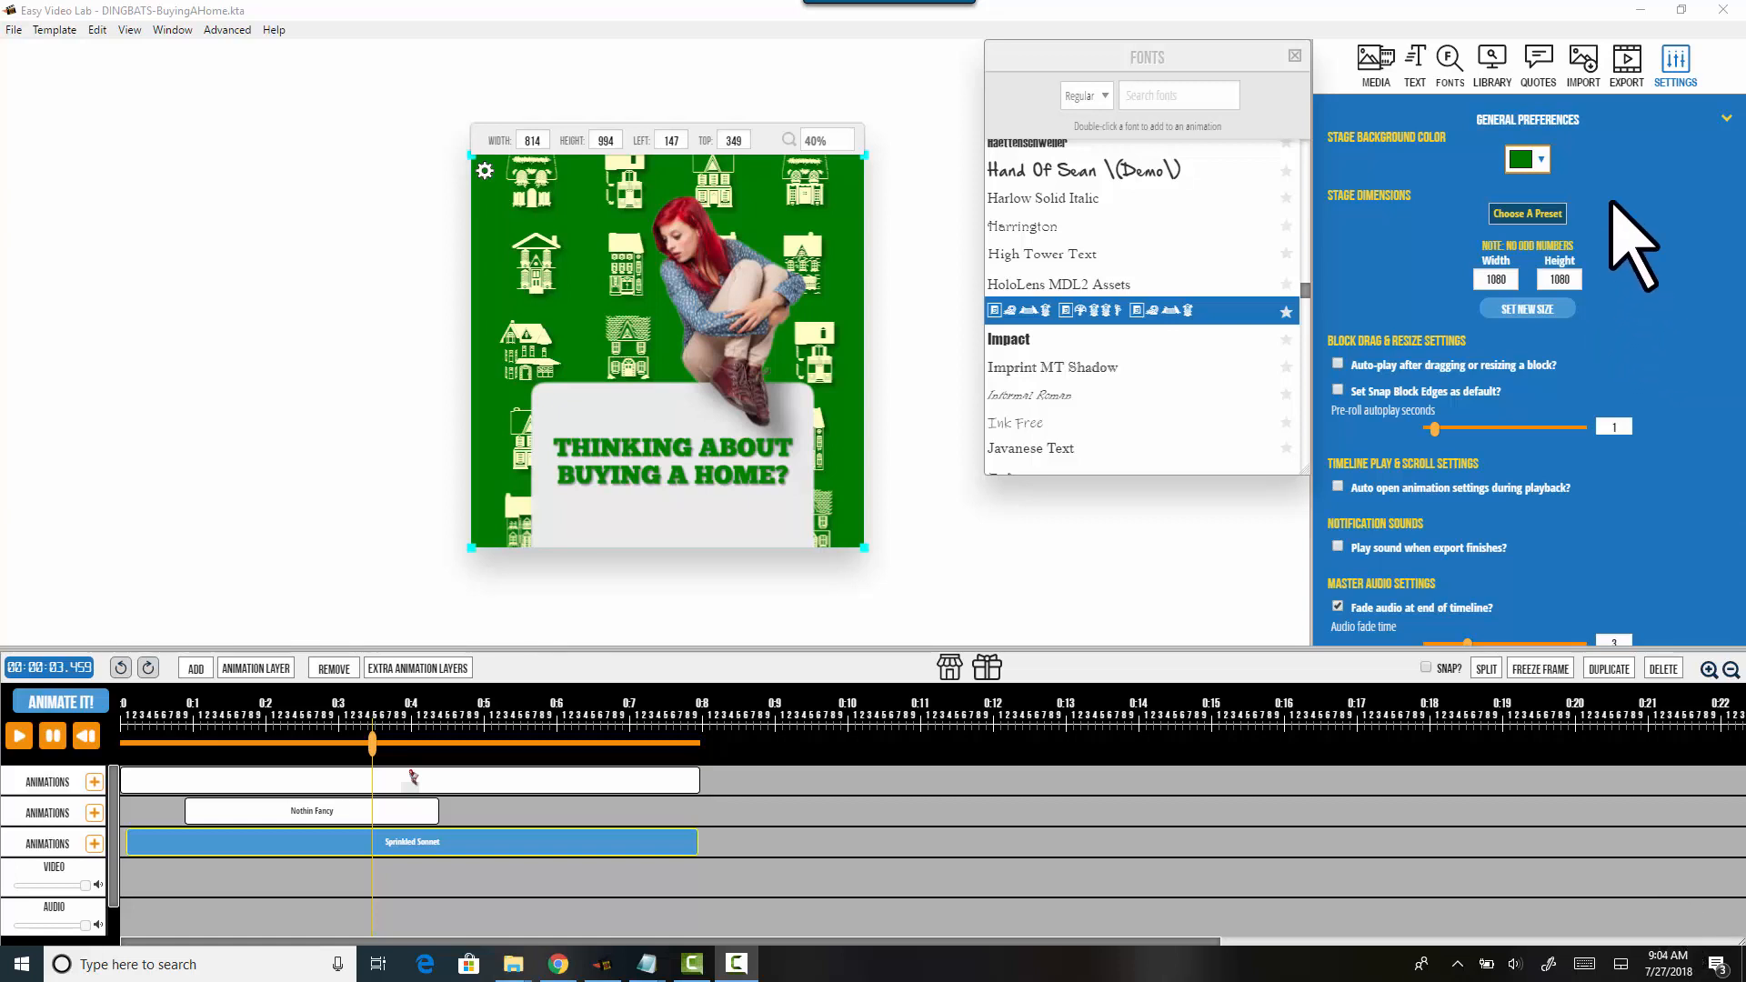
Step: Keep the green stage background and select the image animation clip on the first layer
click(1535, 160)
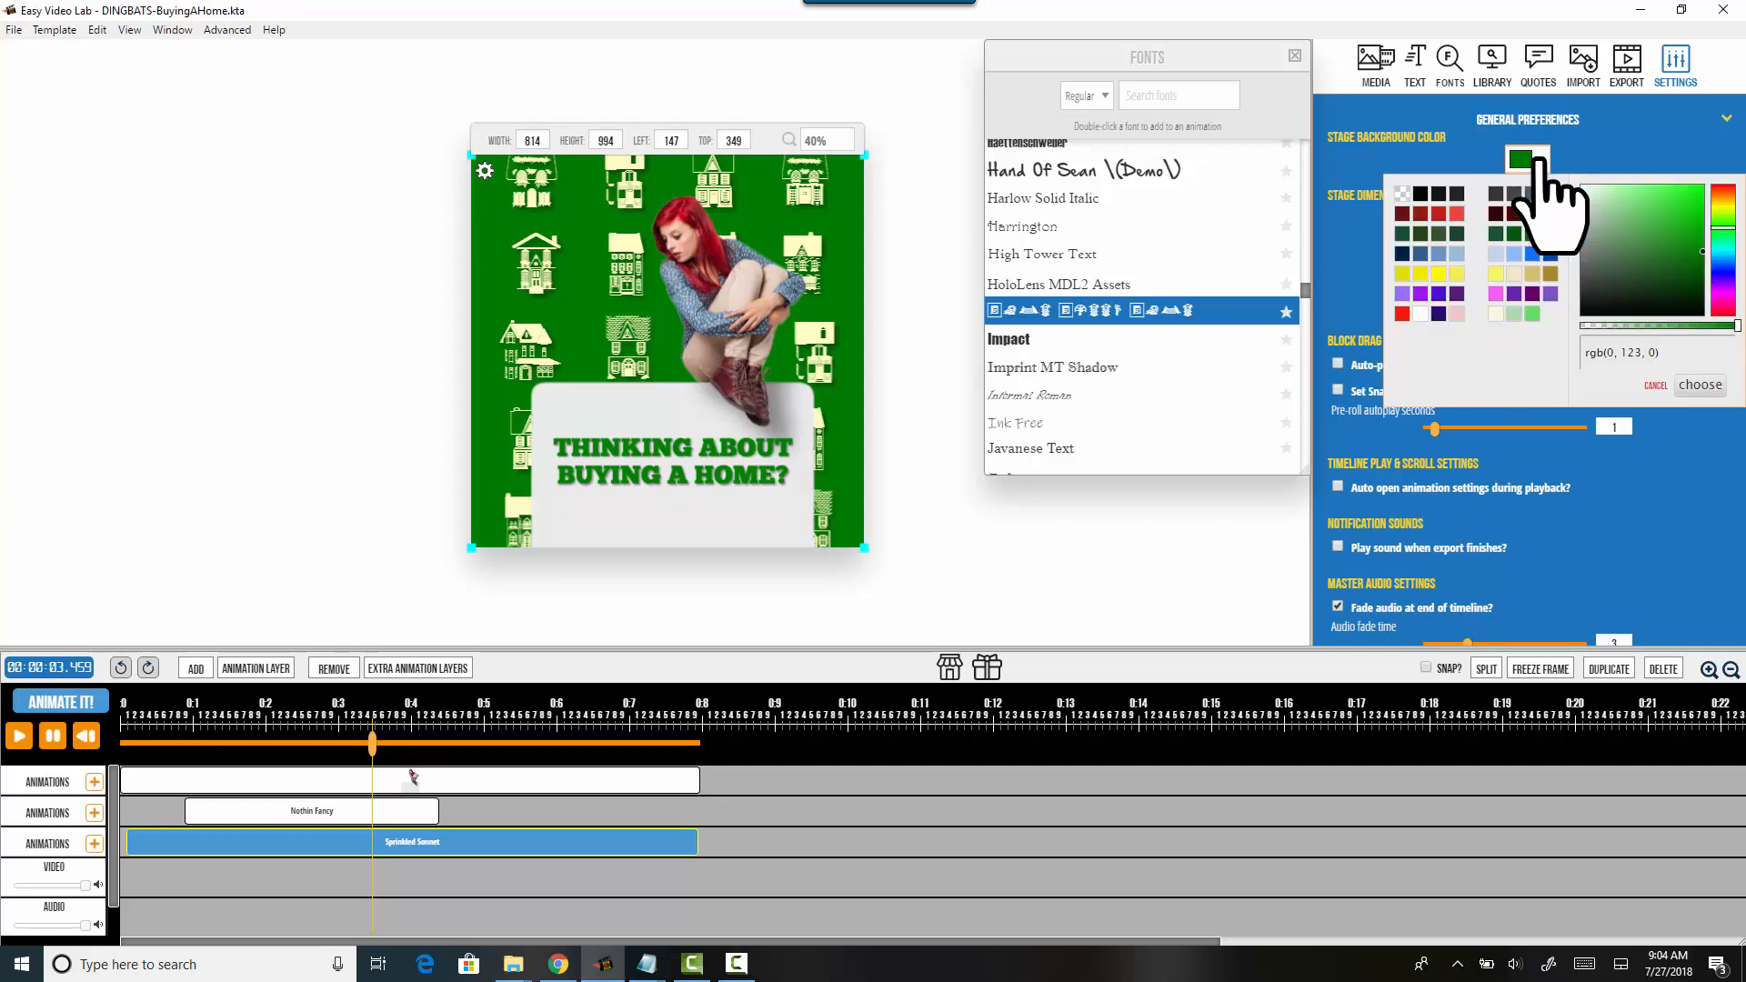
click(1551, 234)
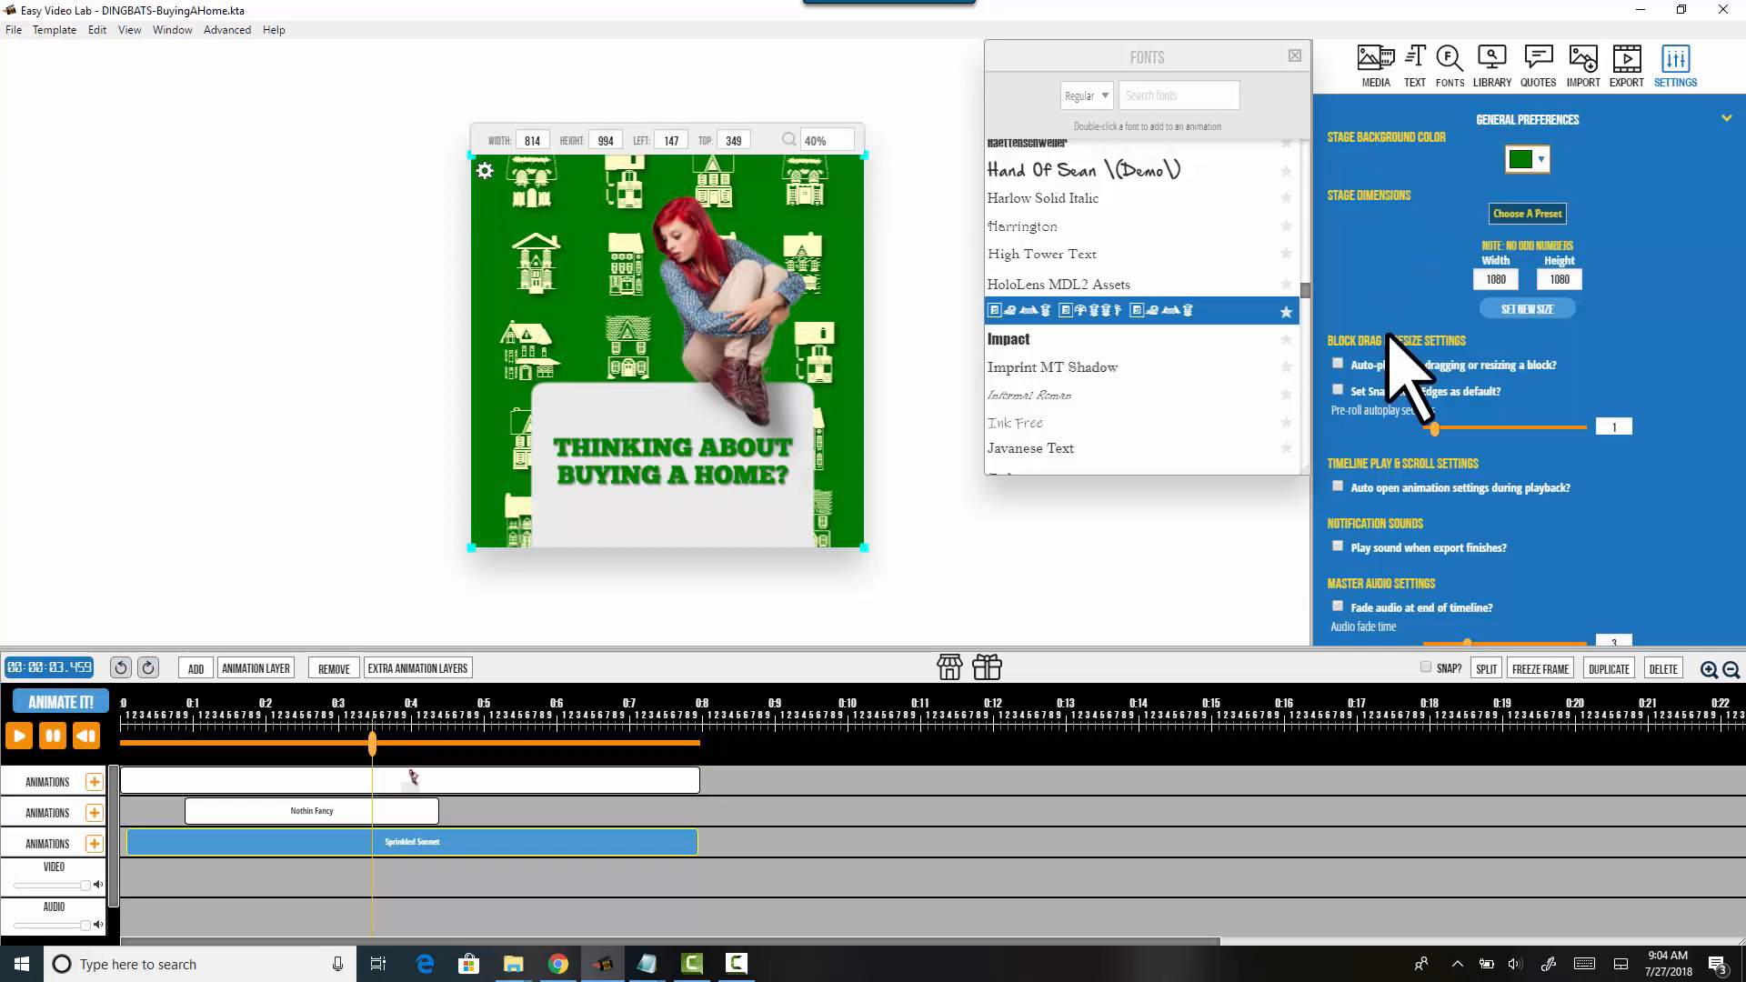
click(577, 779)
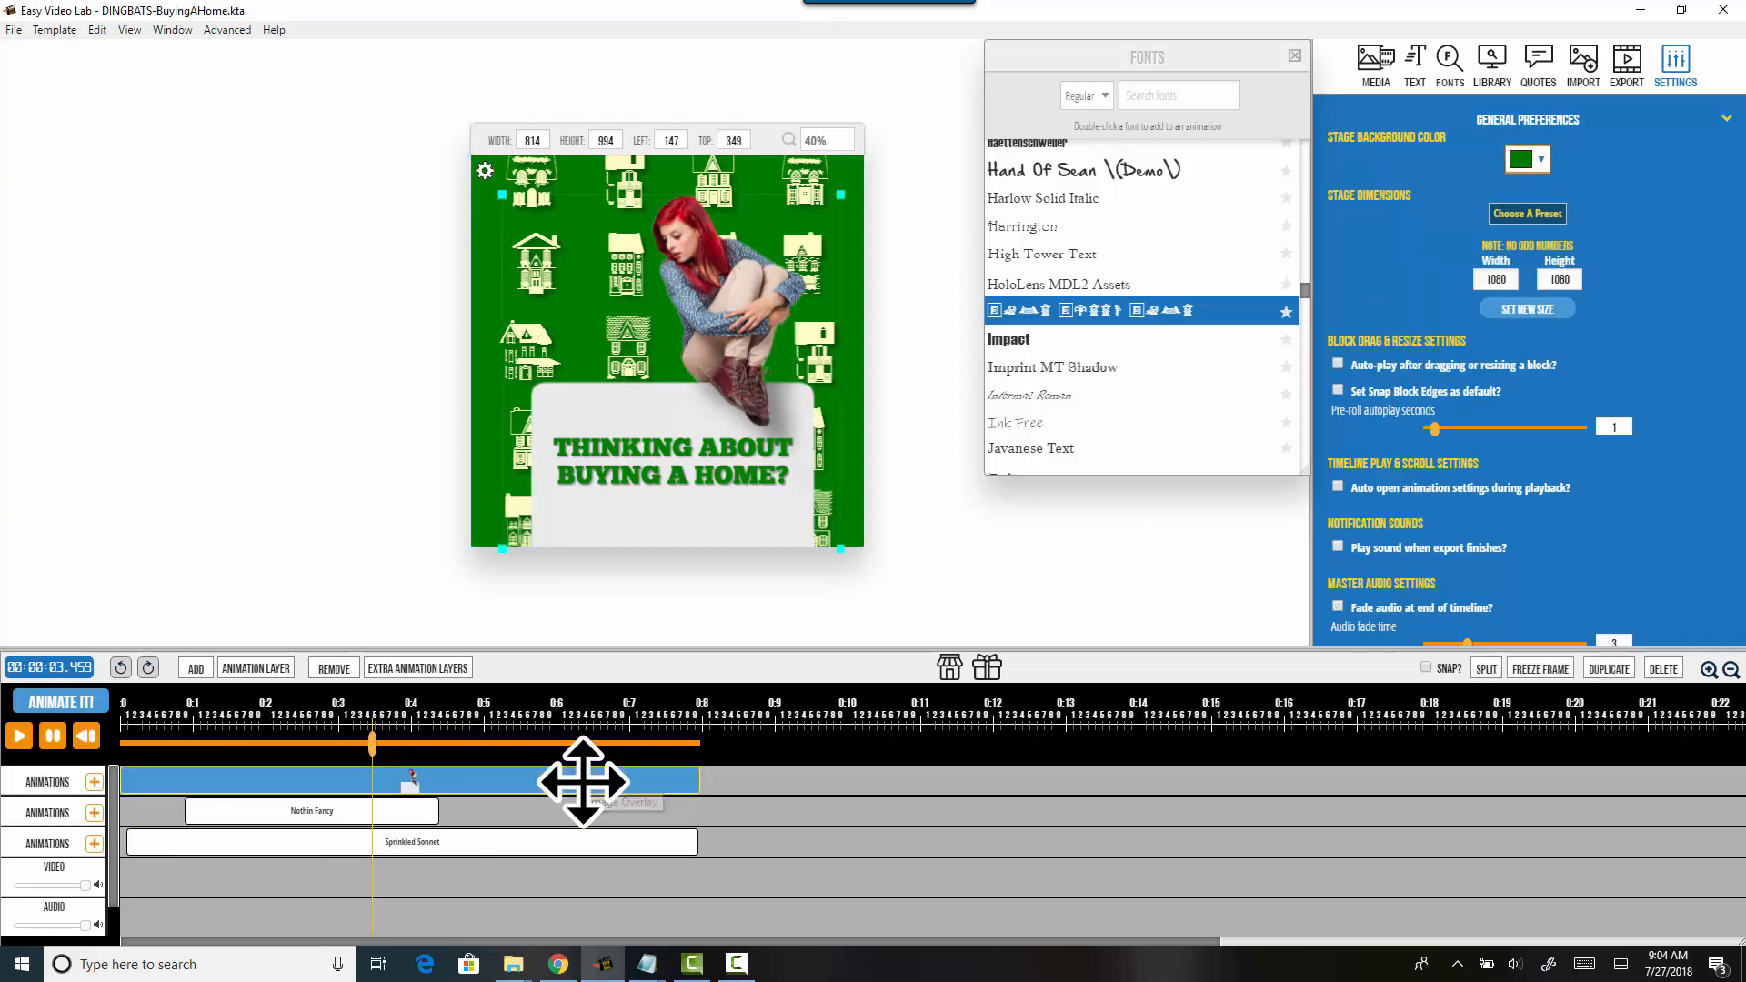
Step: Play the promo preview from the start and select the Nothin' Fancy title clip
click(87, 739)
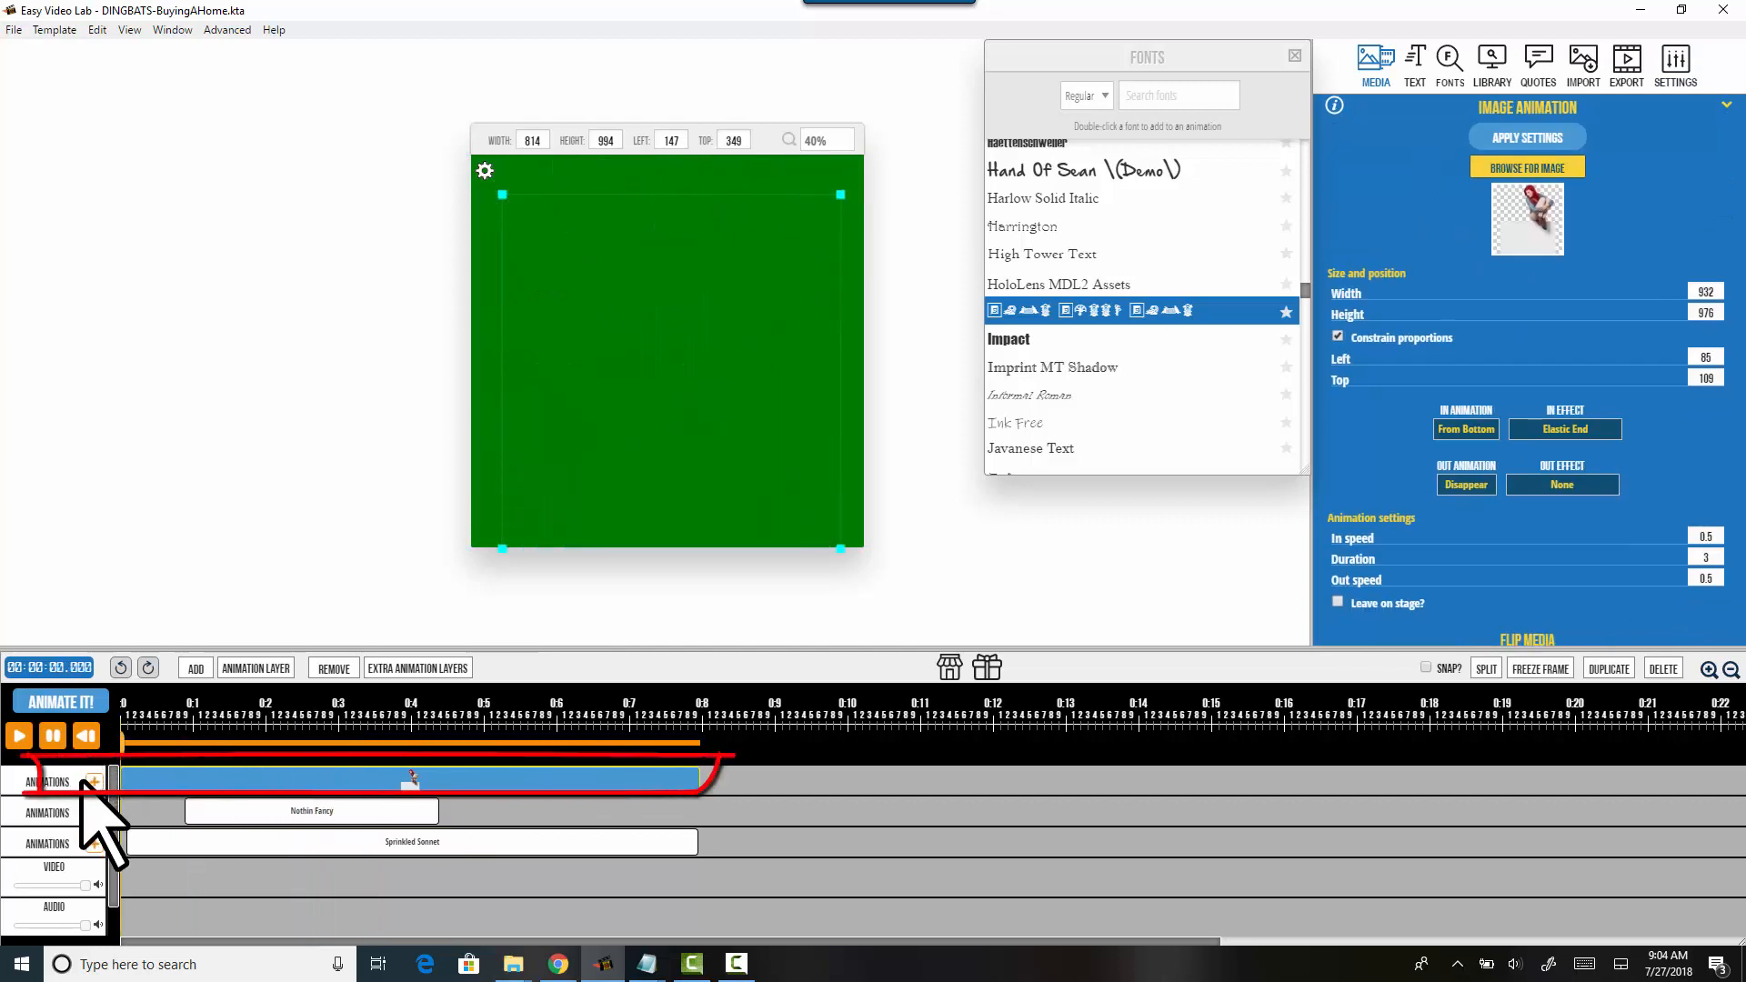
click(20, 738)
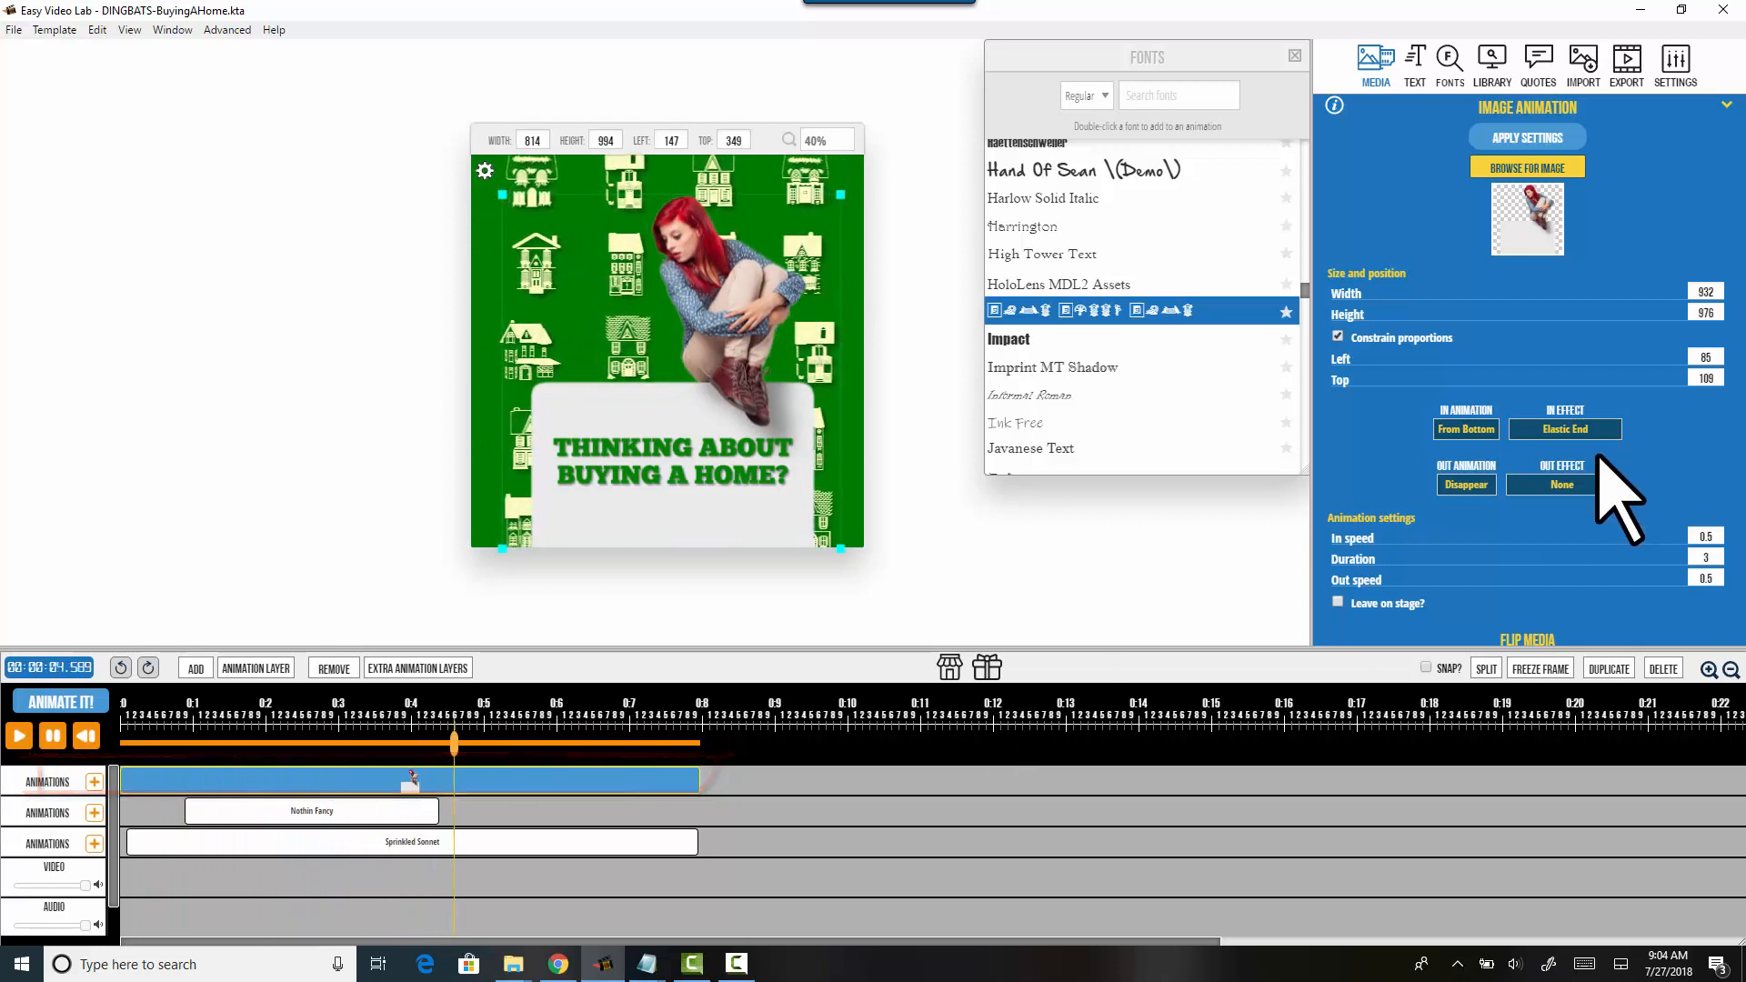
click(427, 810)
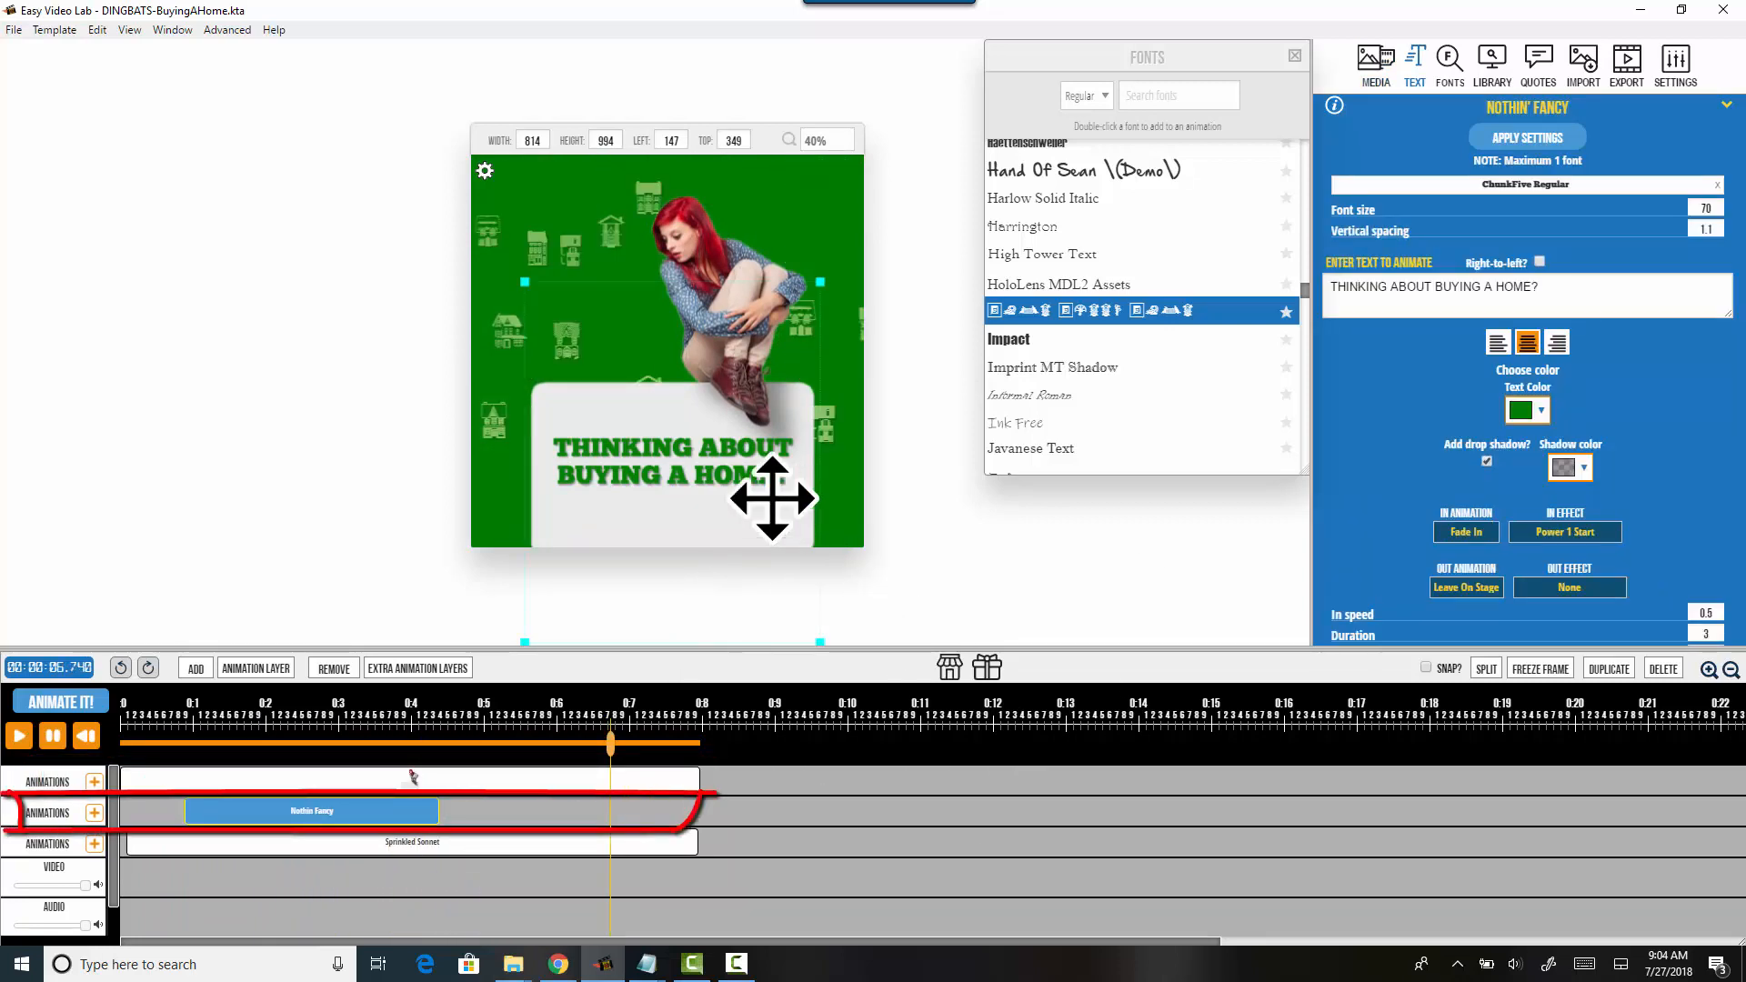
Step: Scrub the preview to about 0.9 seconds and open the Sprinkled Sonnet layer's settings
click(128, 738)
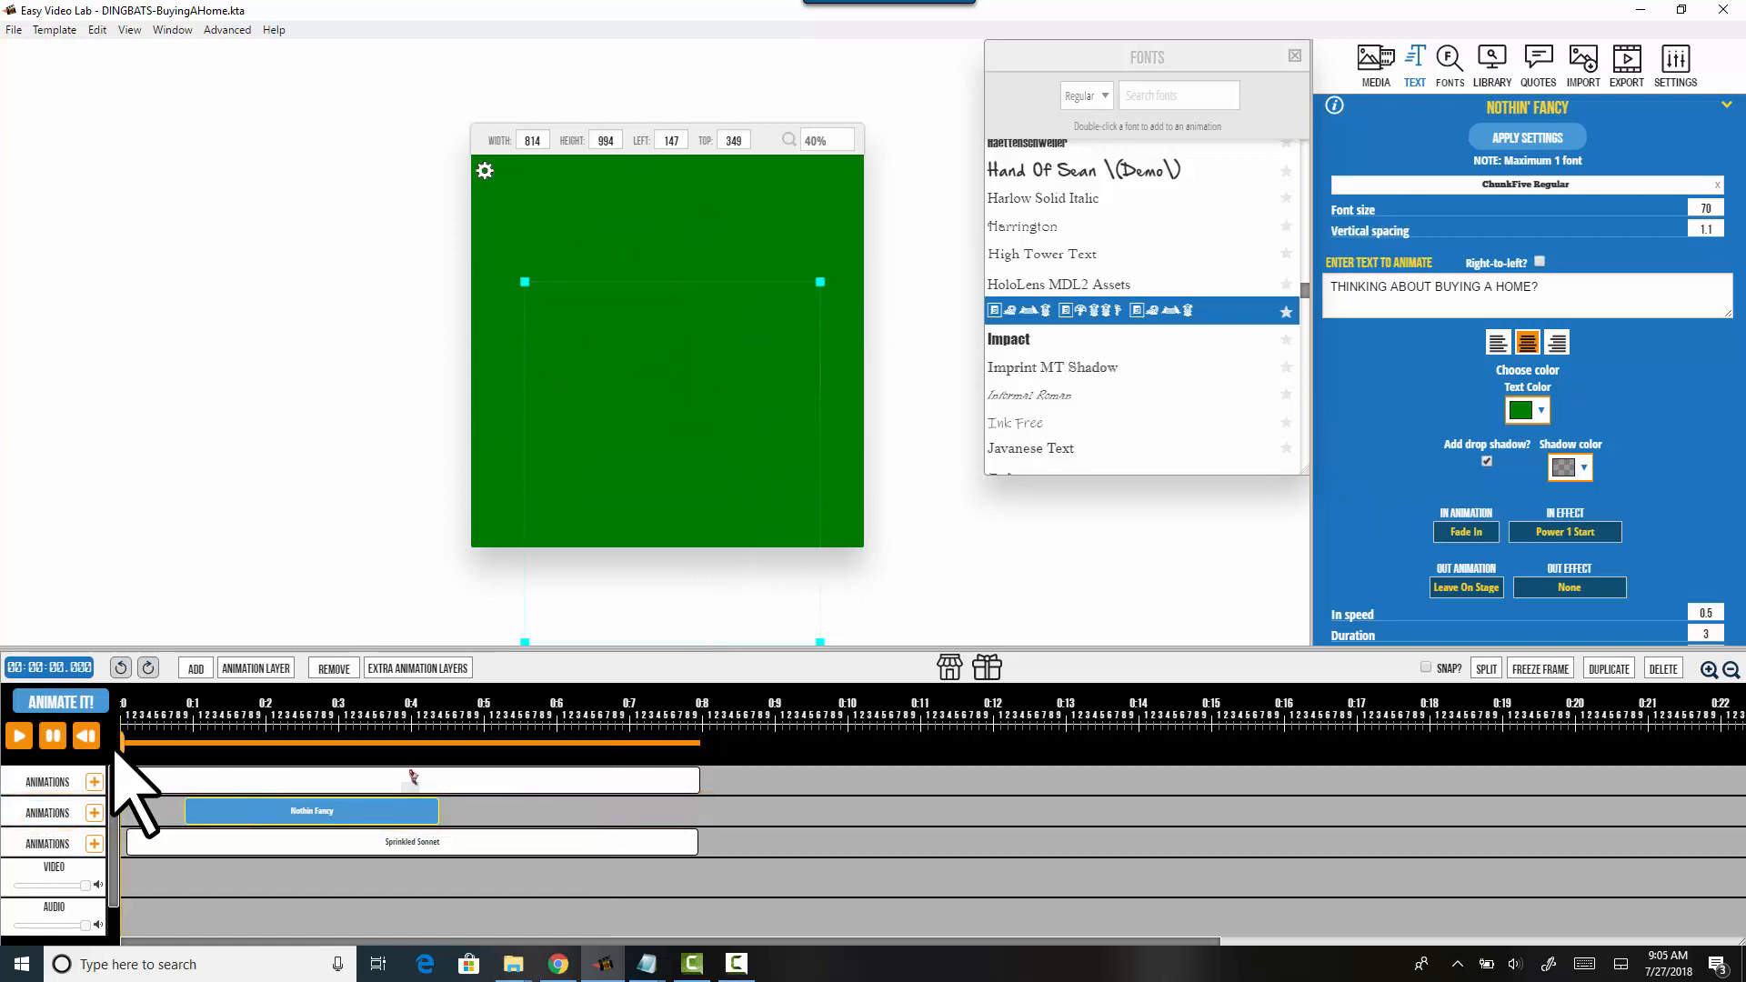
drag(139, 749, 185, 749)
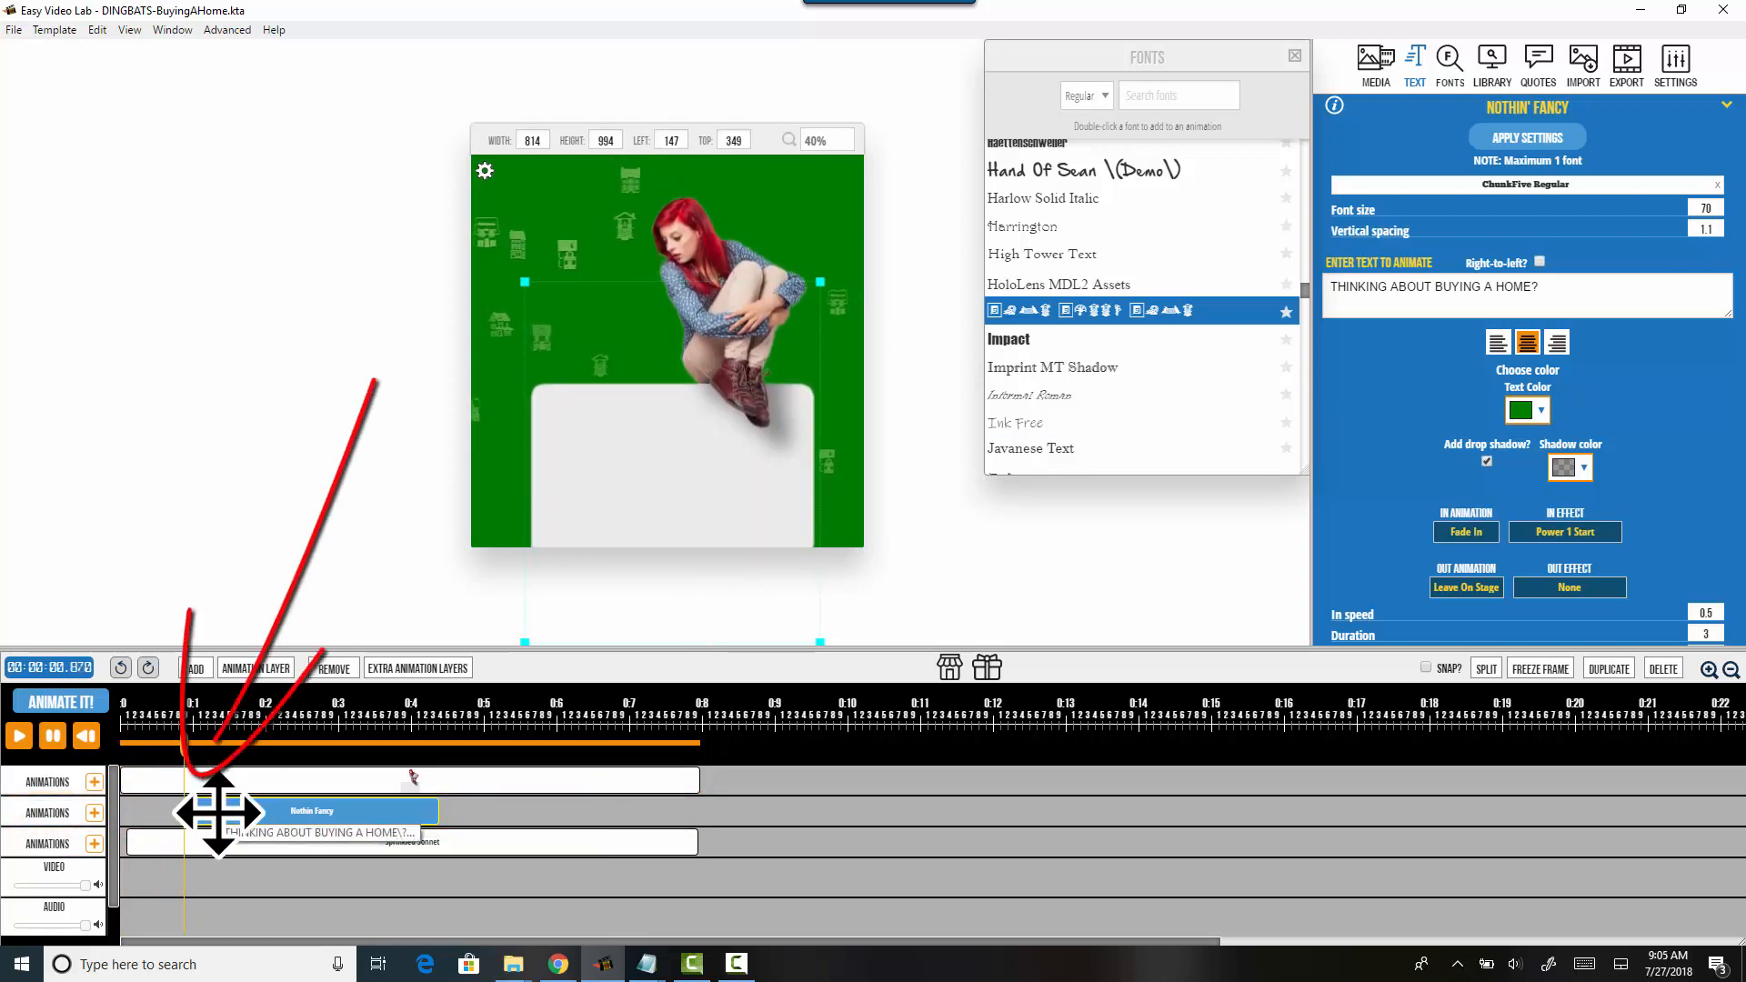
drag(187, 747, 219, 748)
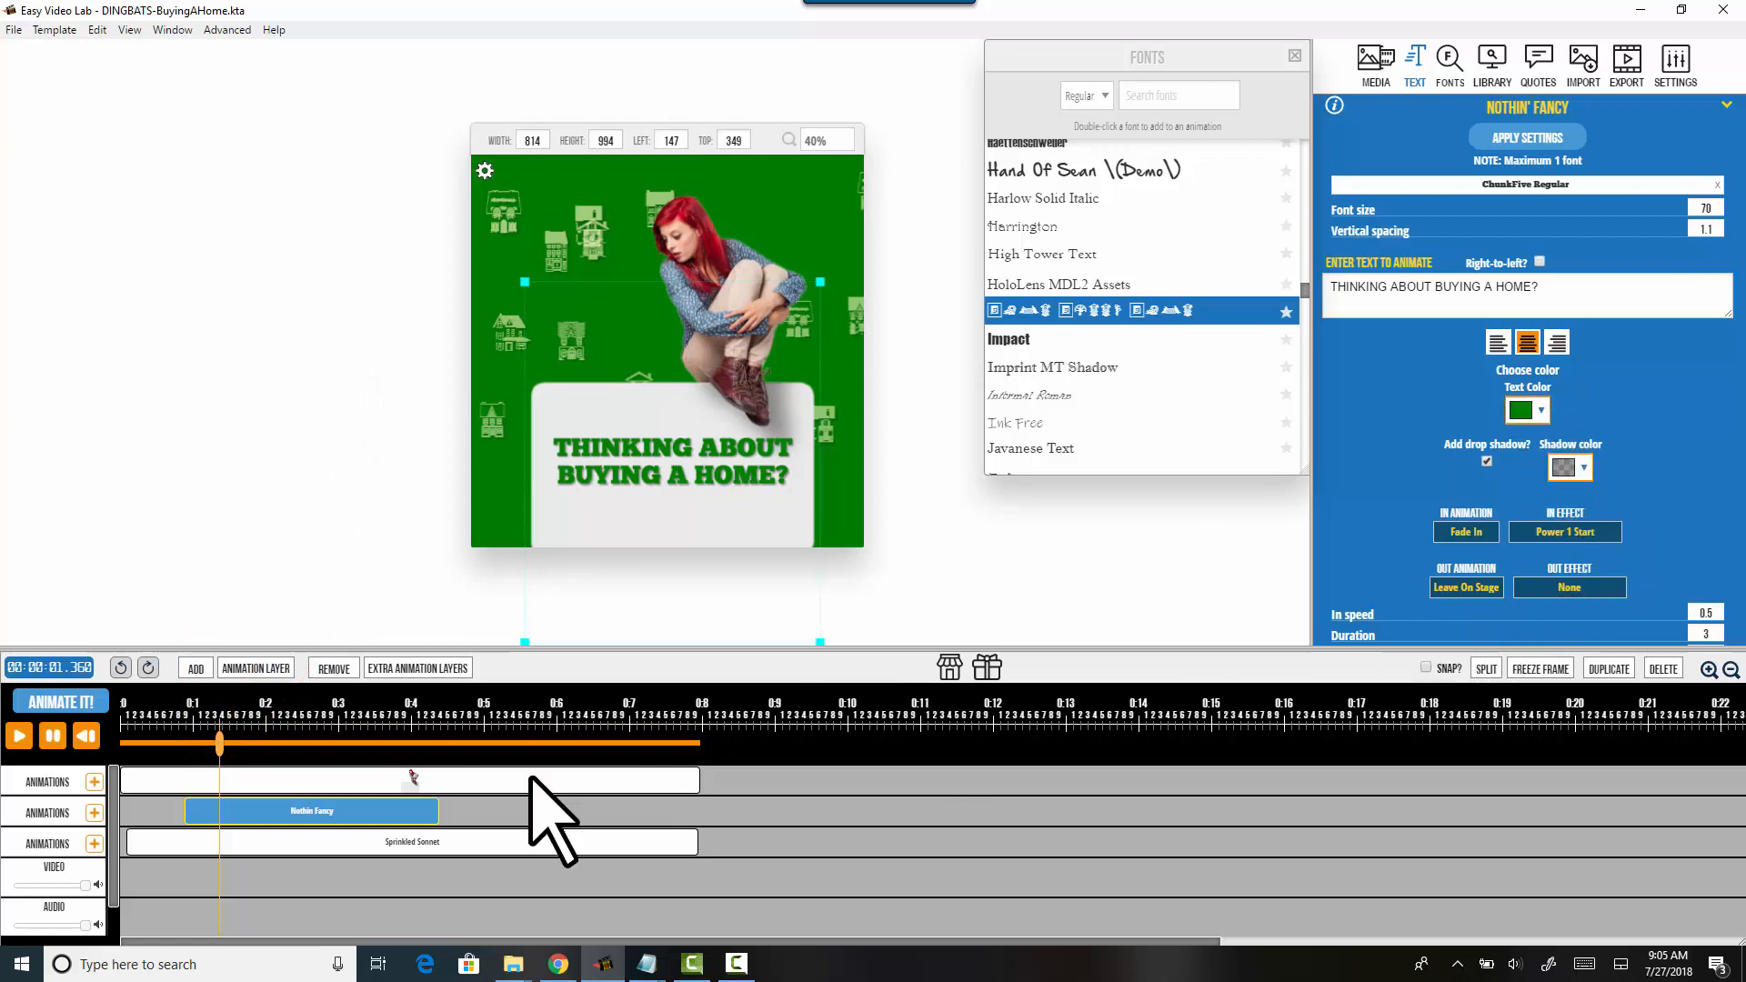
click(373, 844)
mouse_move(121, 804)
mouse_down()
mouse_move(313, 798)
mouse_move(401, 831)
mouse_move(550, 838)
mouse_move(564, 858)
mouse_up()
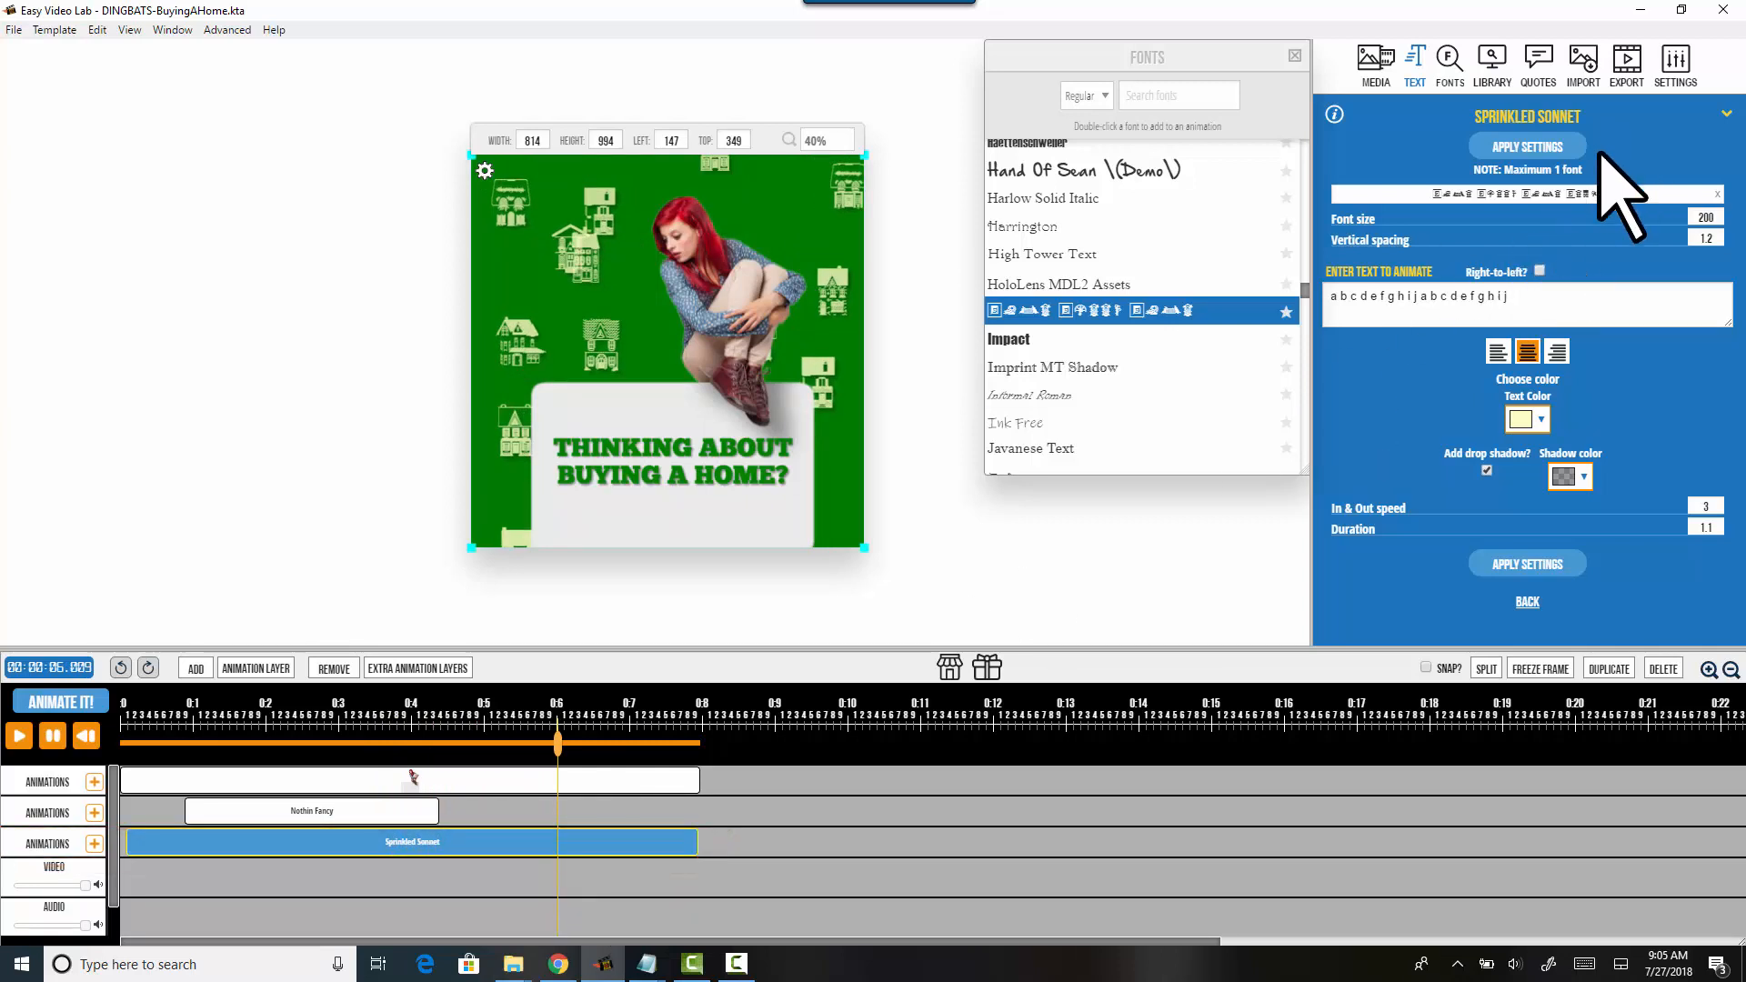
drag(495, 752, 486, 806)
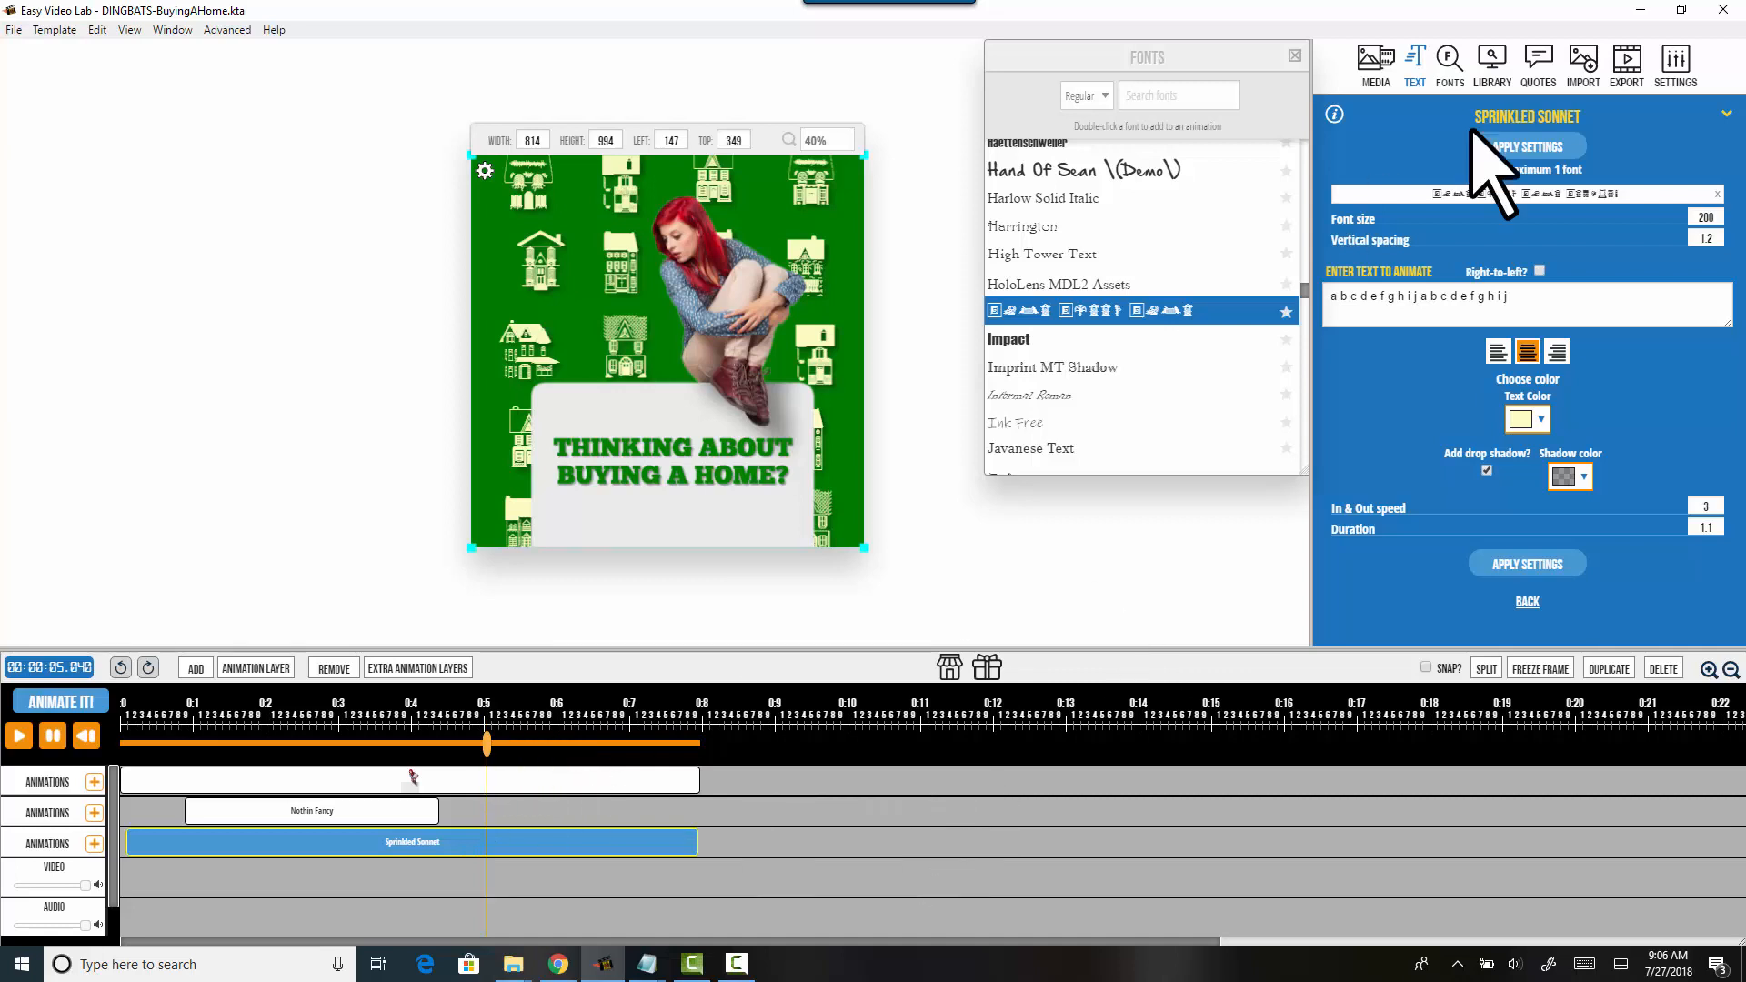
Step: Try darker green stage backgrounds in Settings, then keep rgb(0, 123, 0)
click(1669, 77)
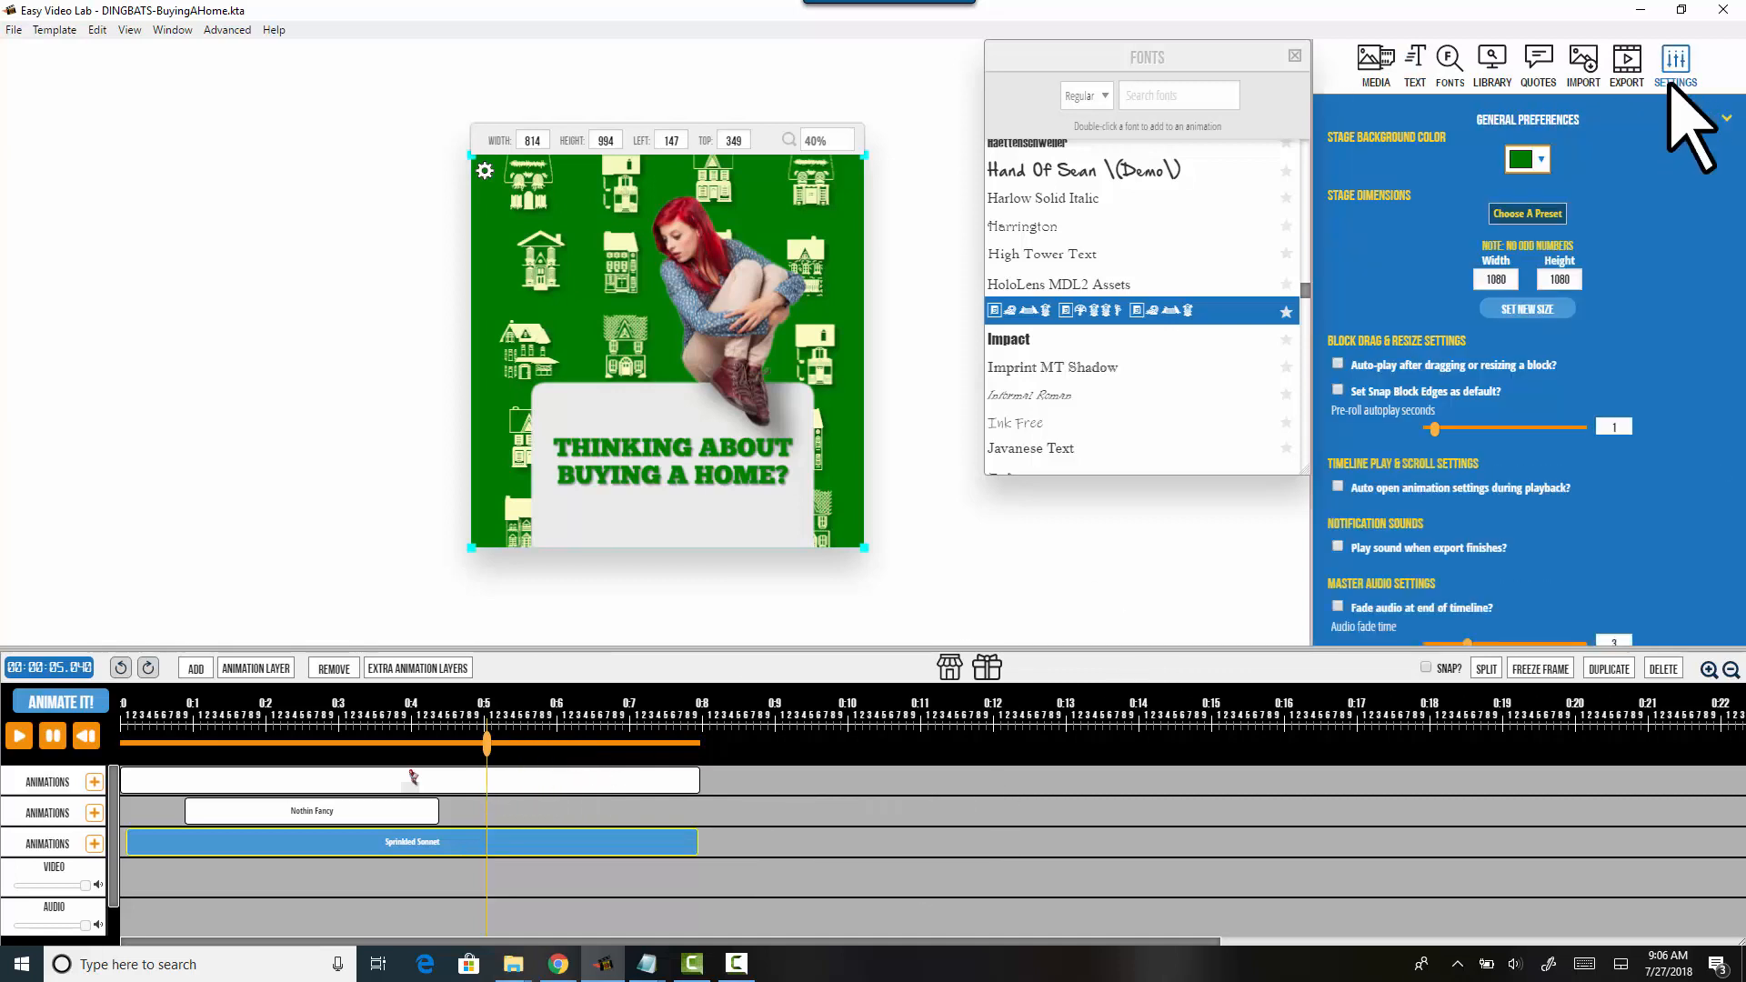
click(1537, 160)
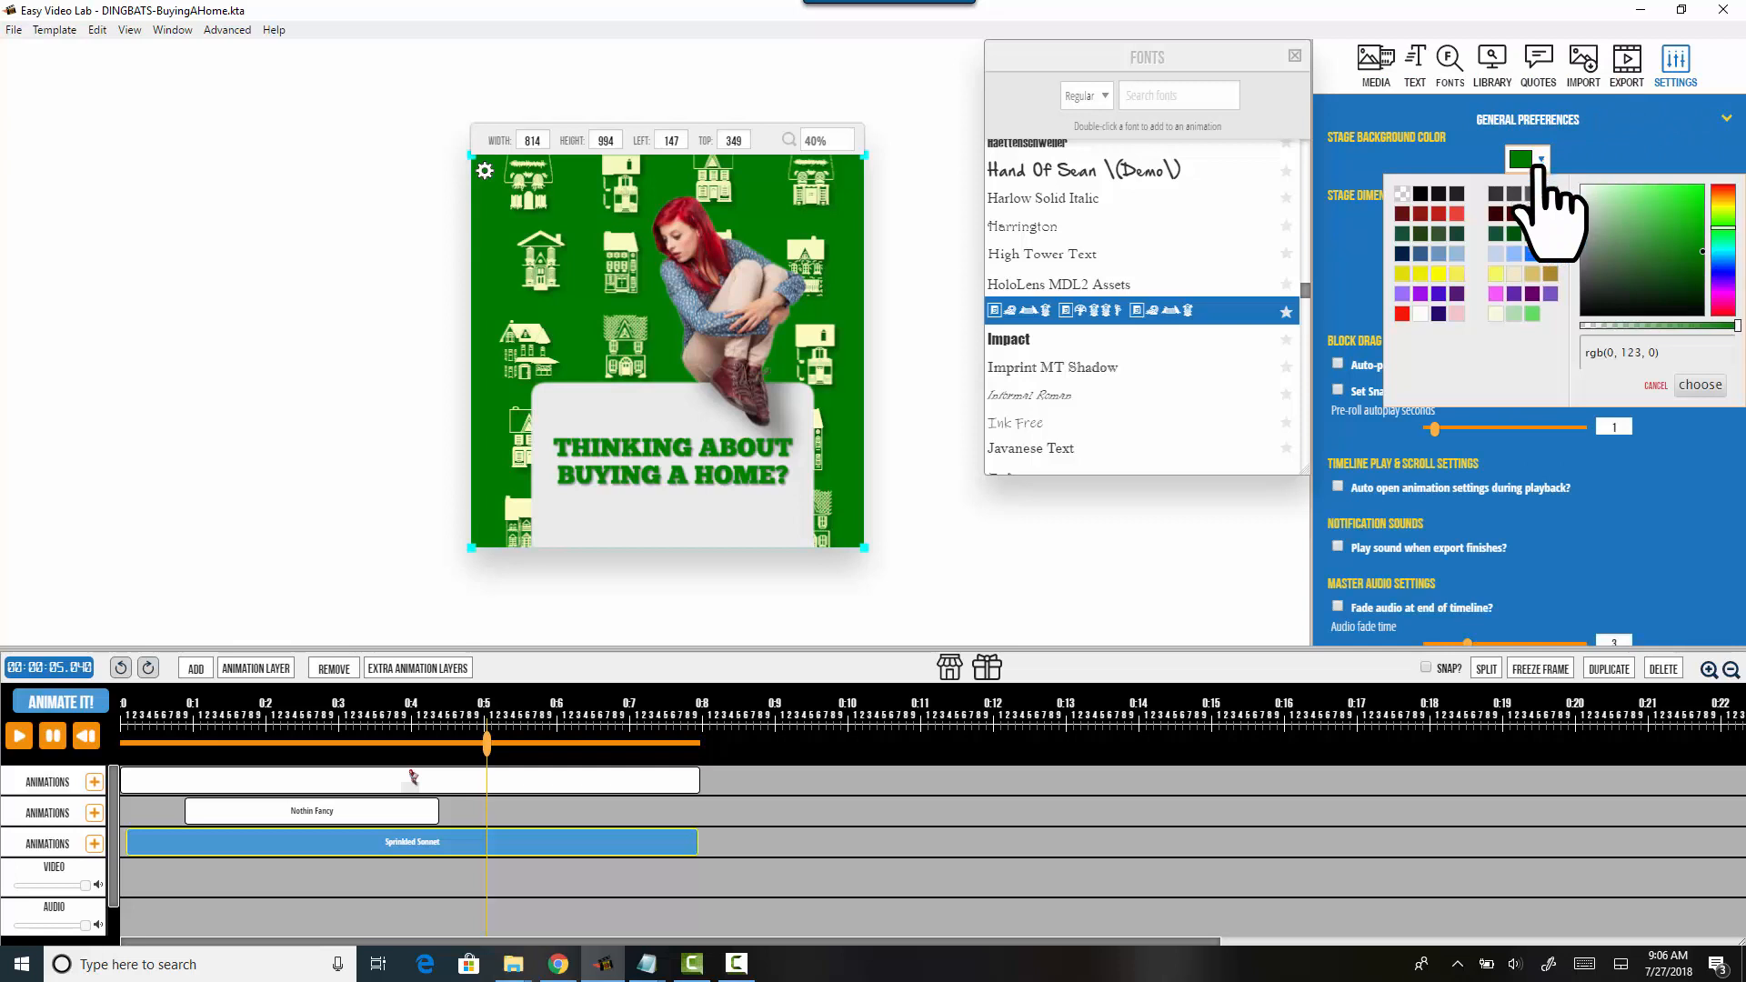
click(1534, 235)
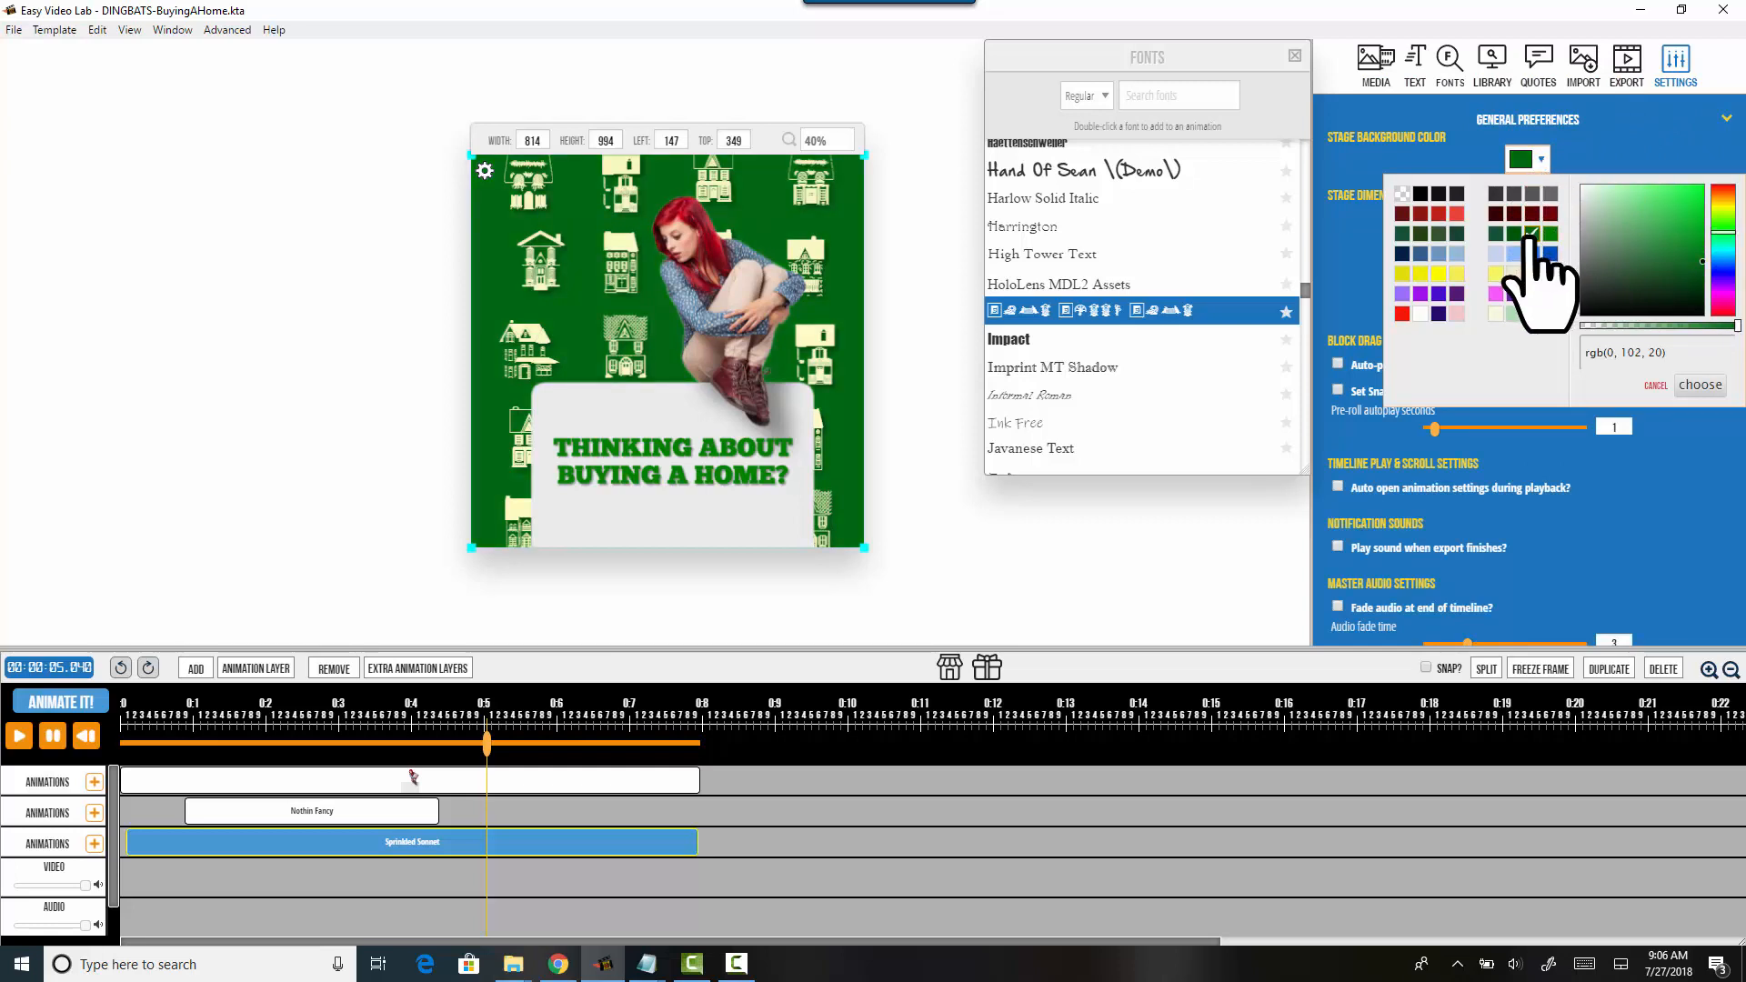
click(1514, 235)
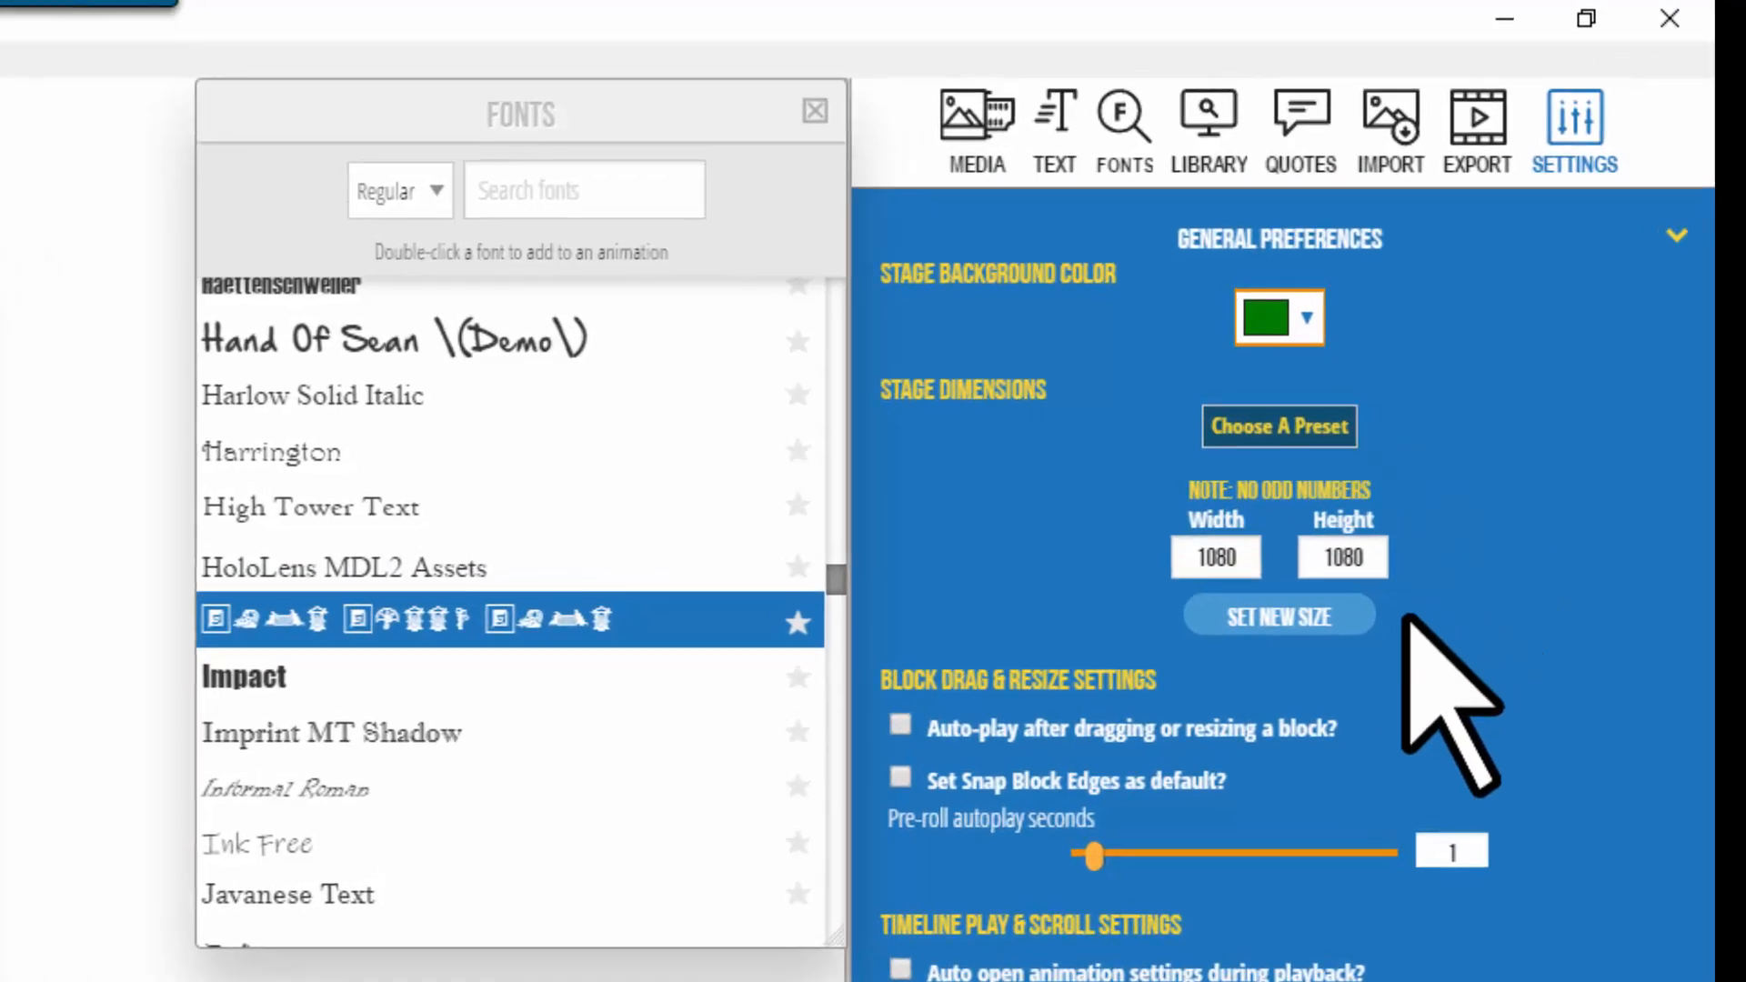
click(1311, 318)
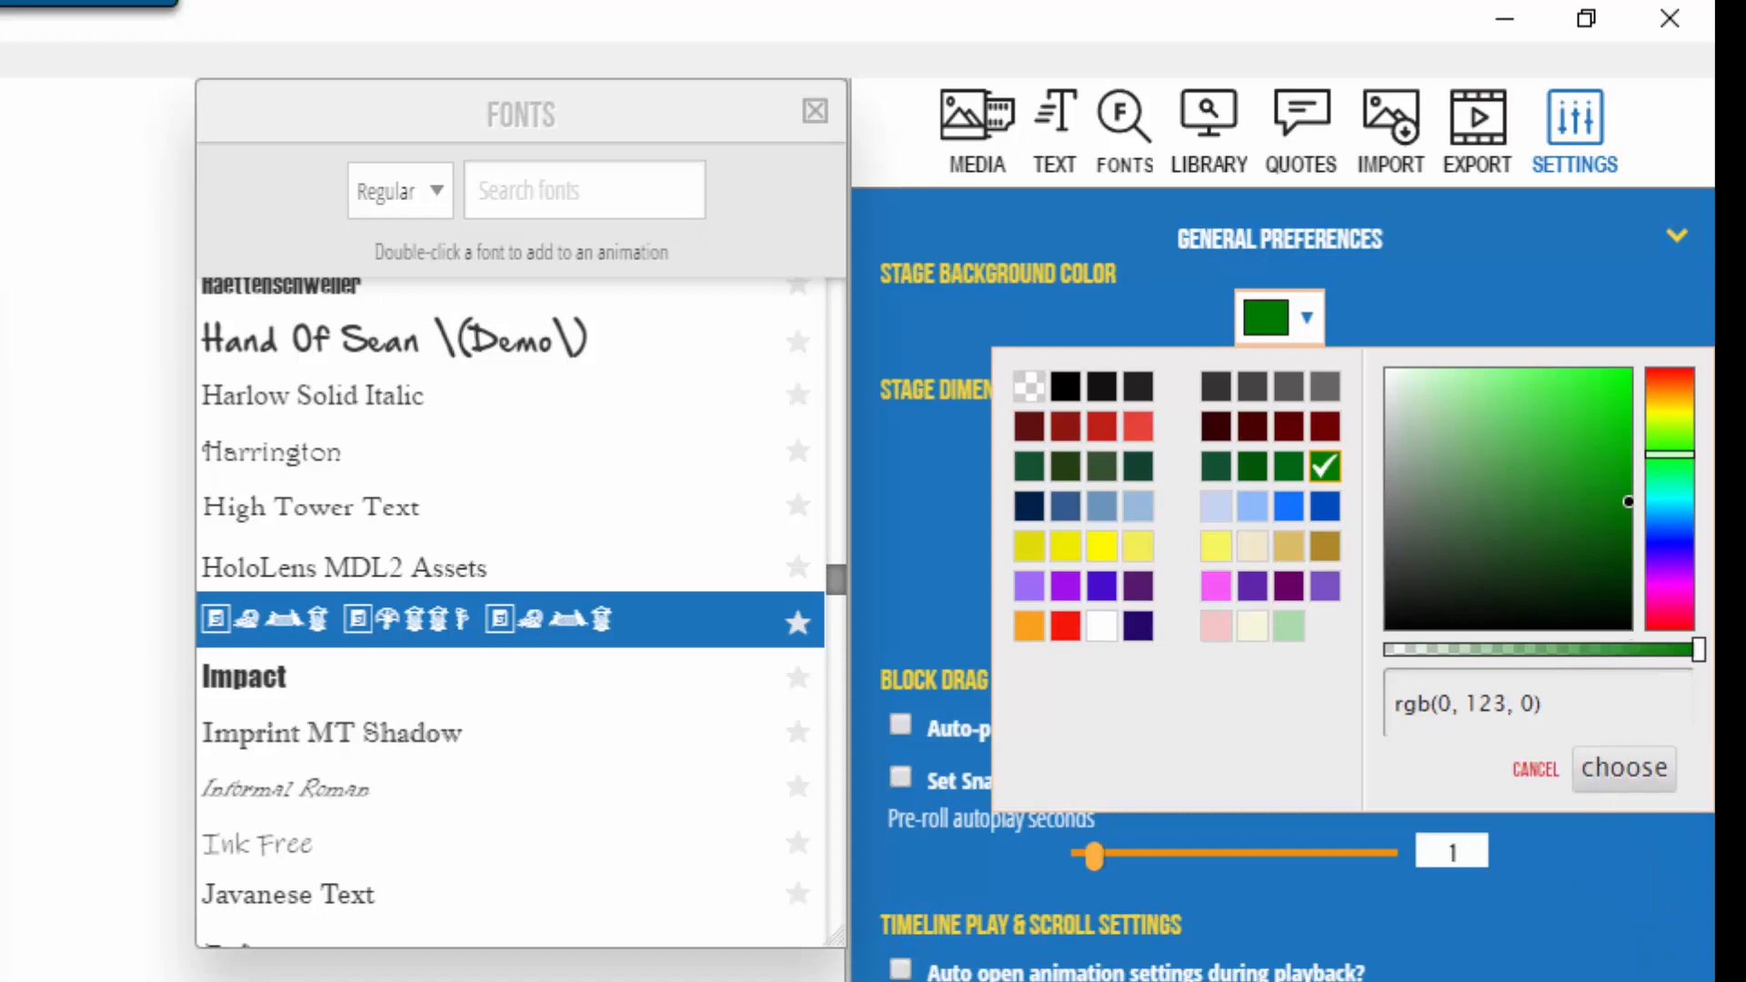
click(1628, 769)
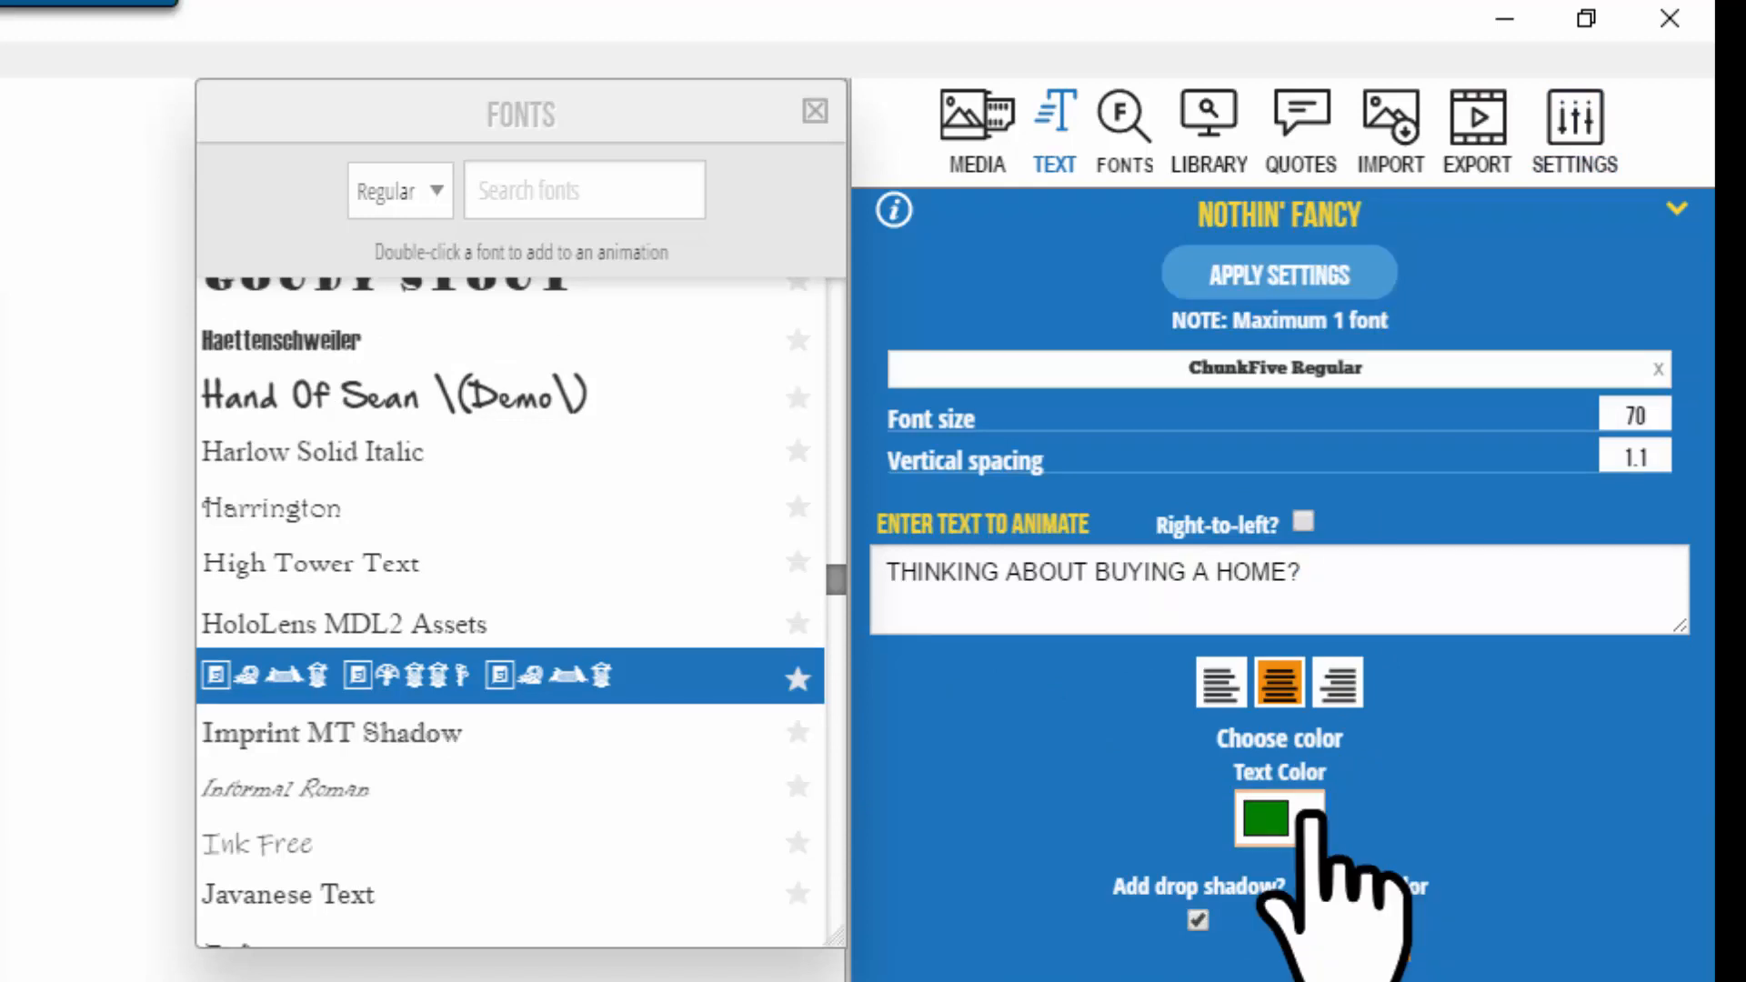
Step: Open the THINKING ABOUT BUYING A HOME? title's text colour chooser at #008000 and focus its hex field
click(1267, 818)
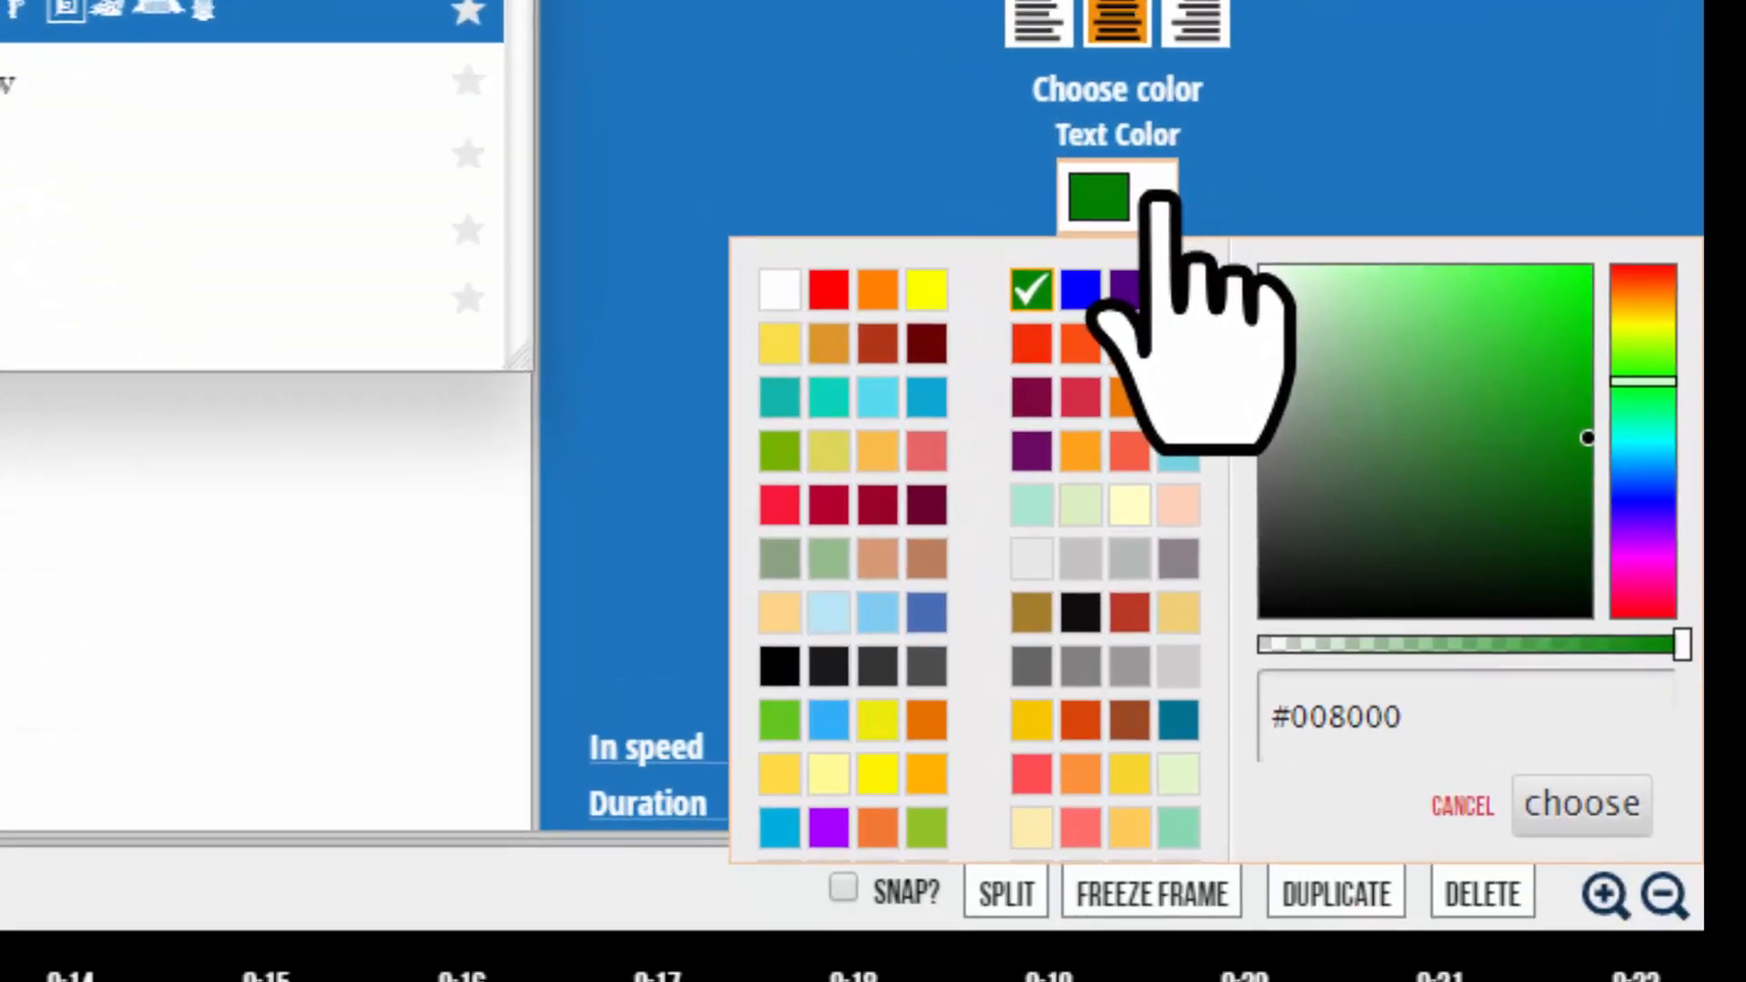
click(1455, 741)
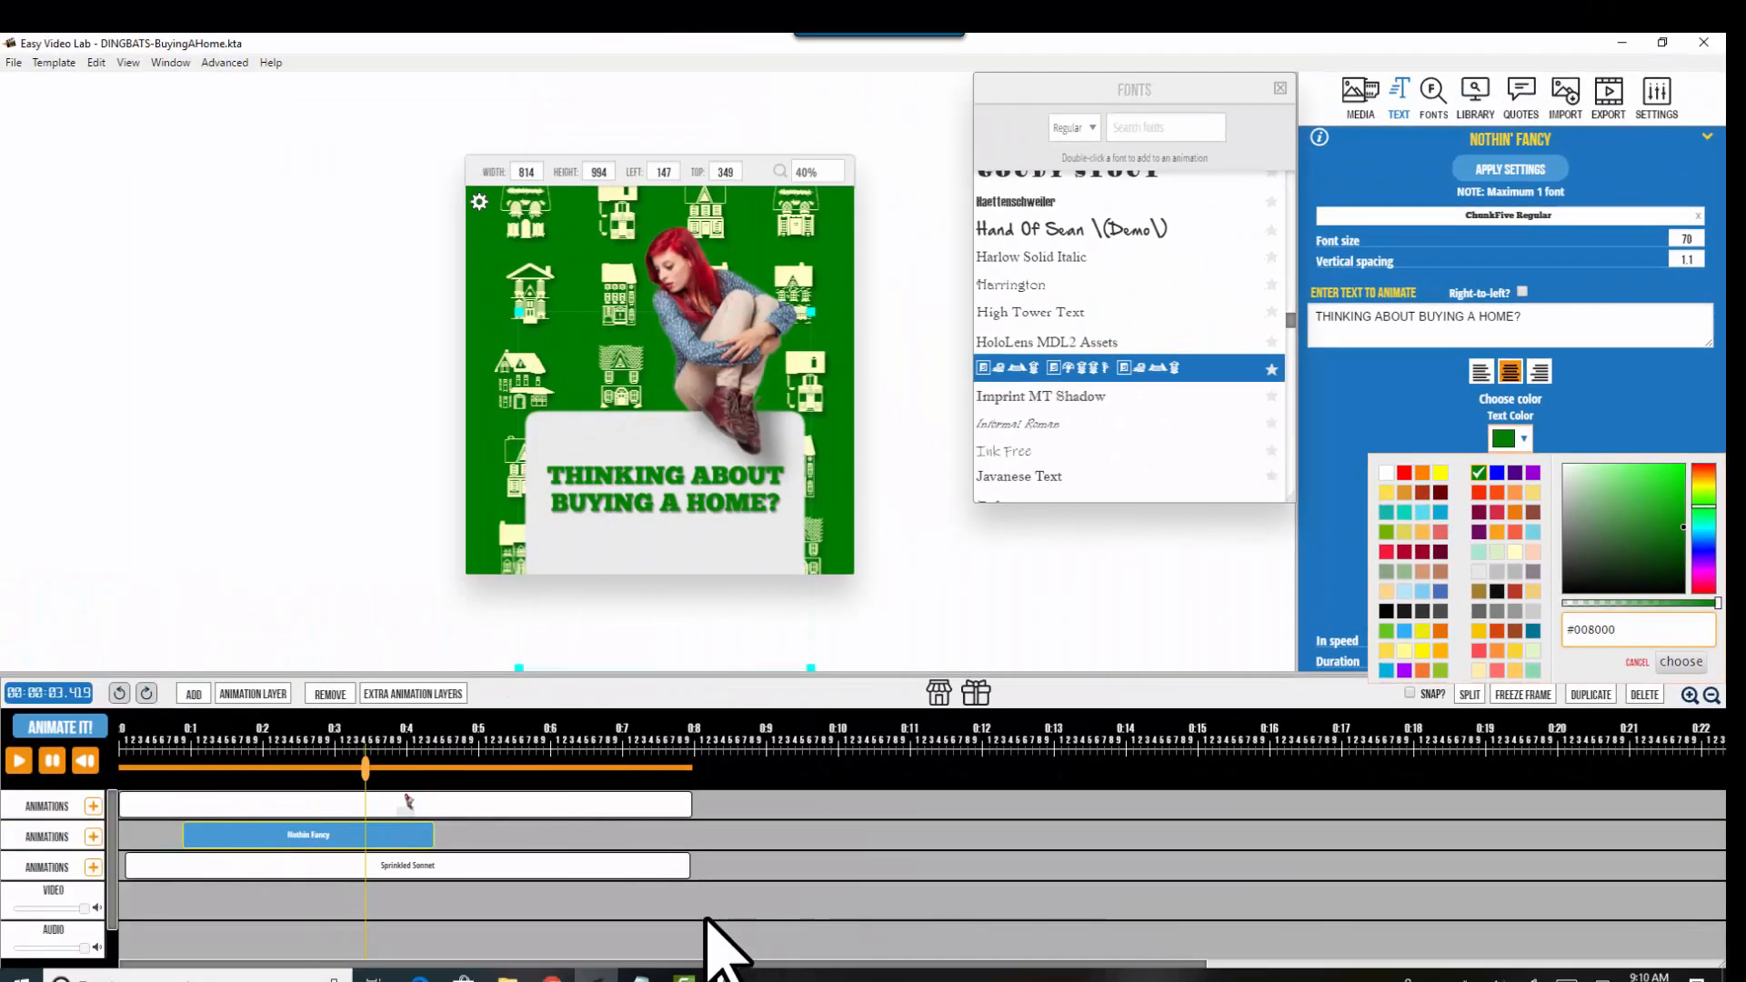
mouse_move(595, 978)
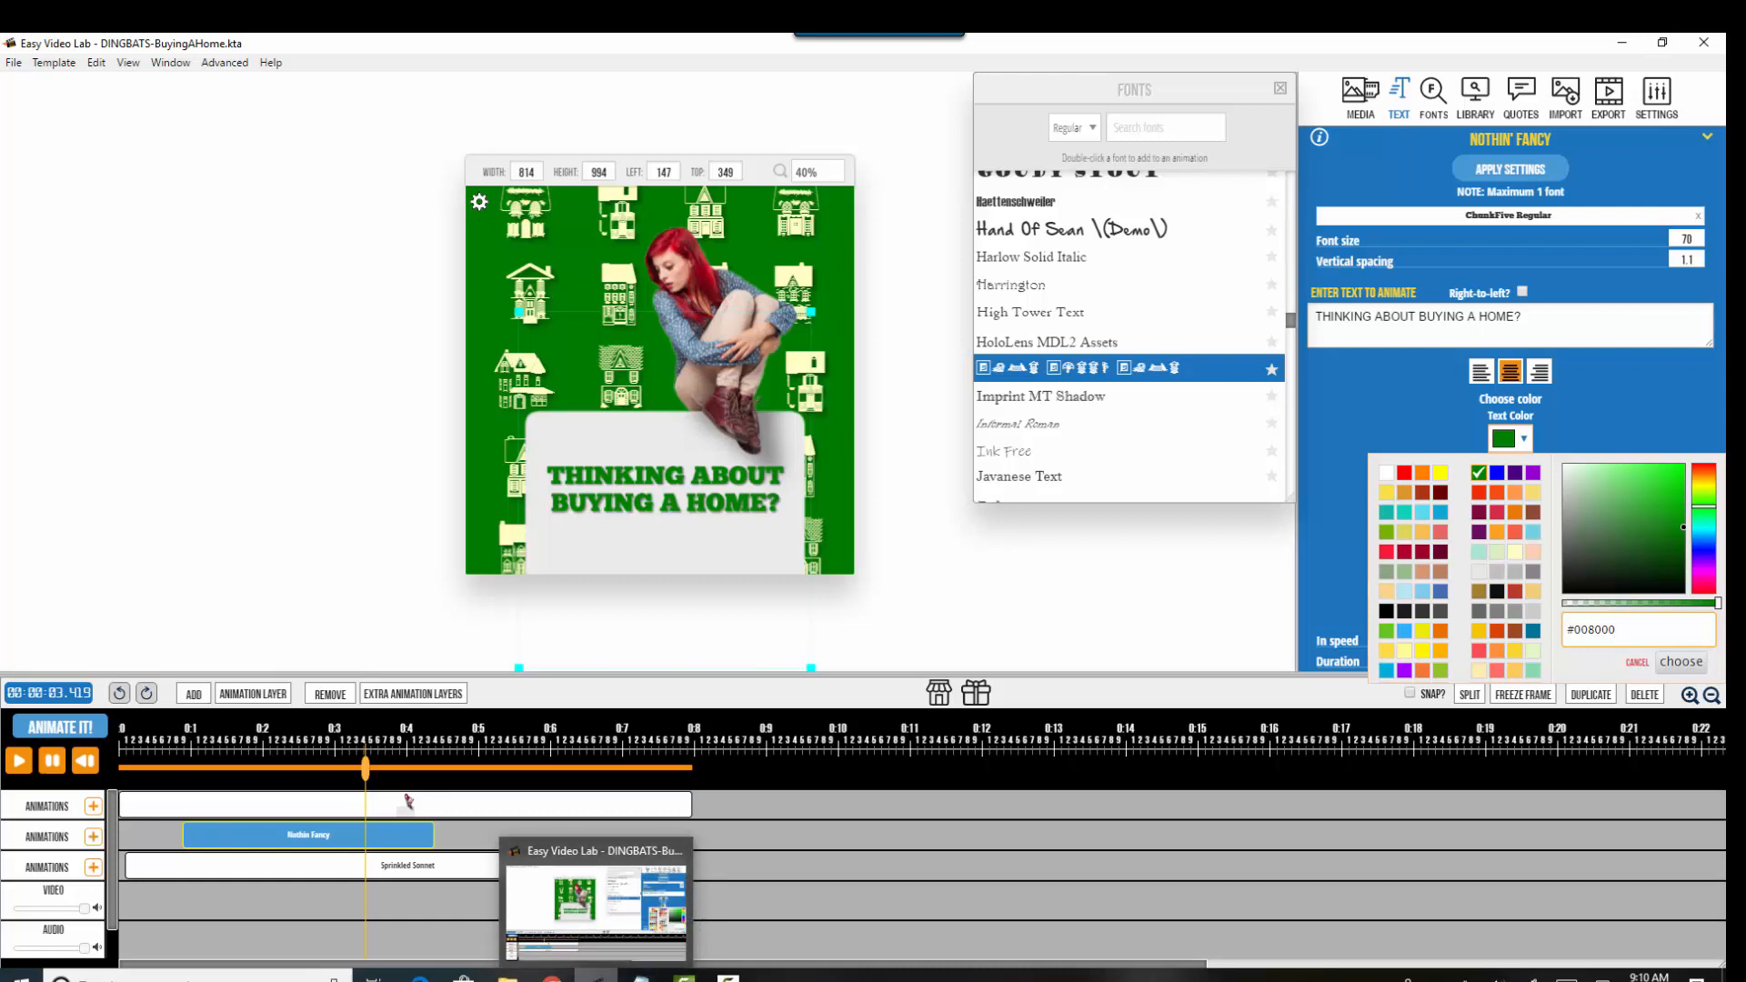
Step: Bring up the BHG brand standards PDF in Chrome and locate the Real Estate Green specs
click(552, 978)
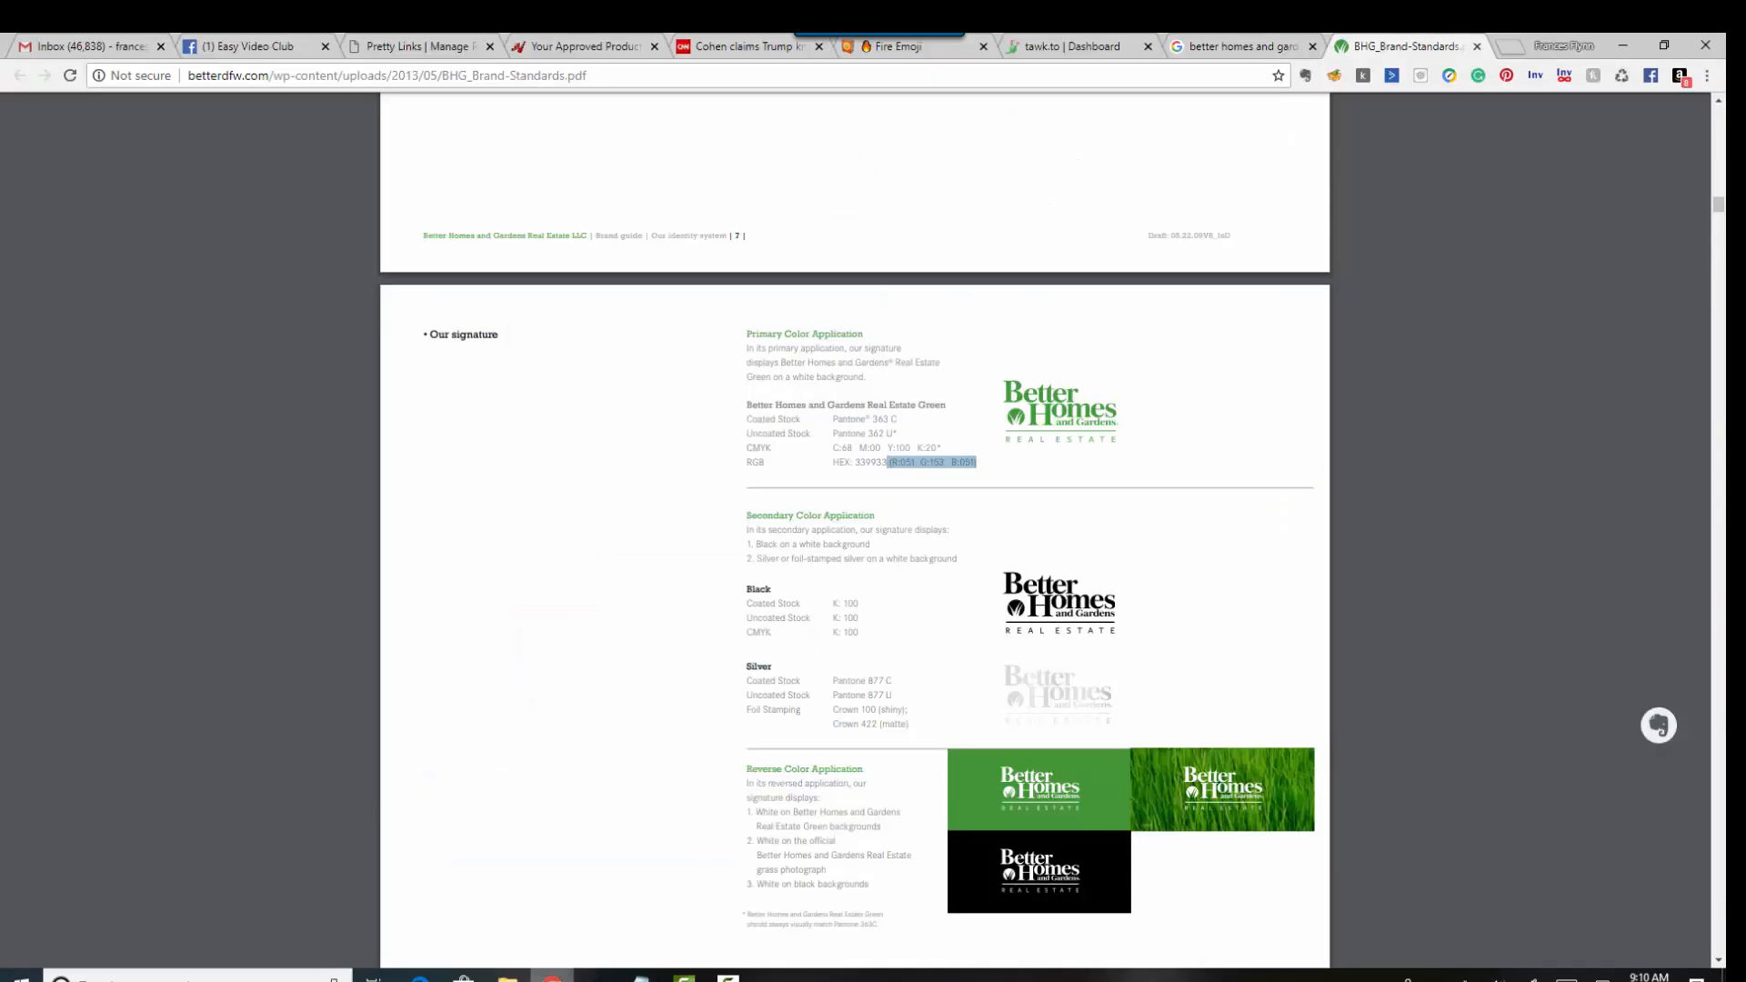
click(1224, 46)
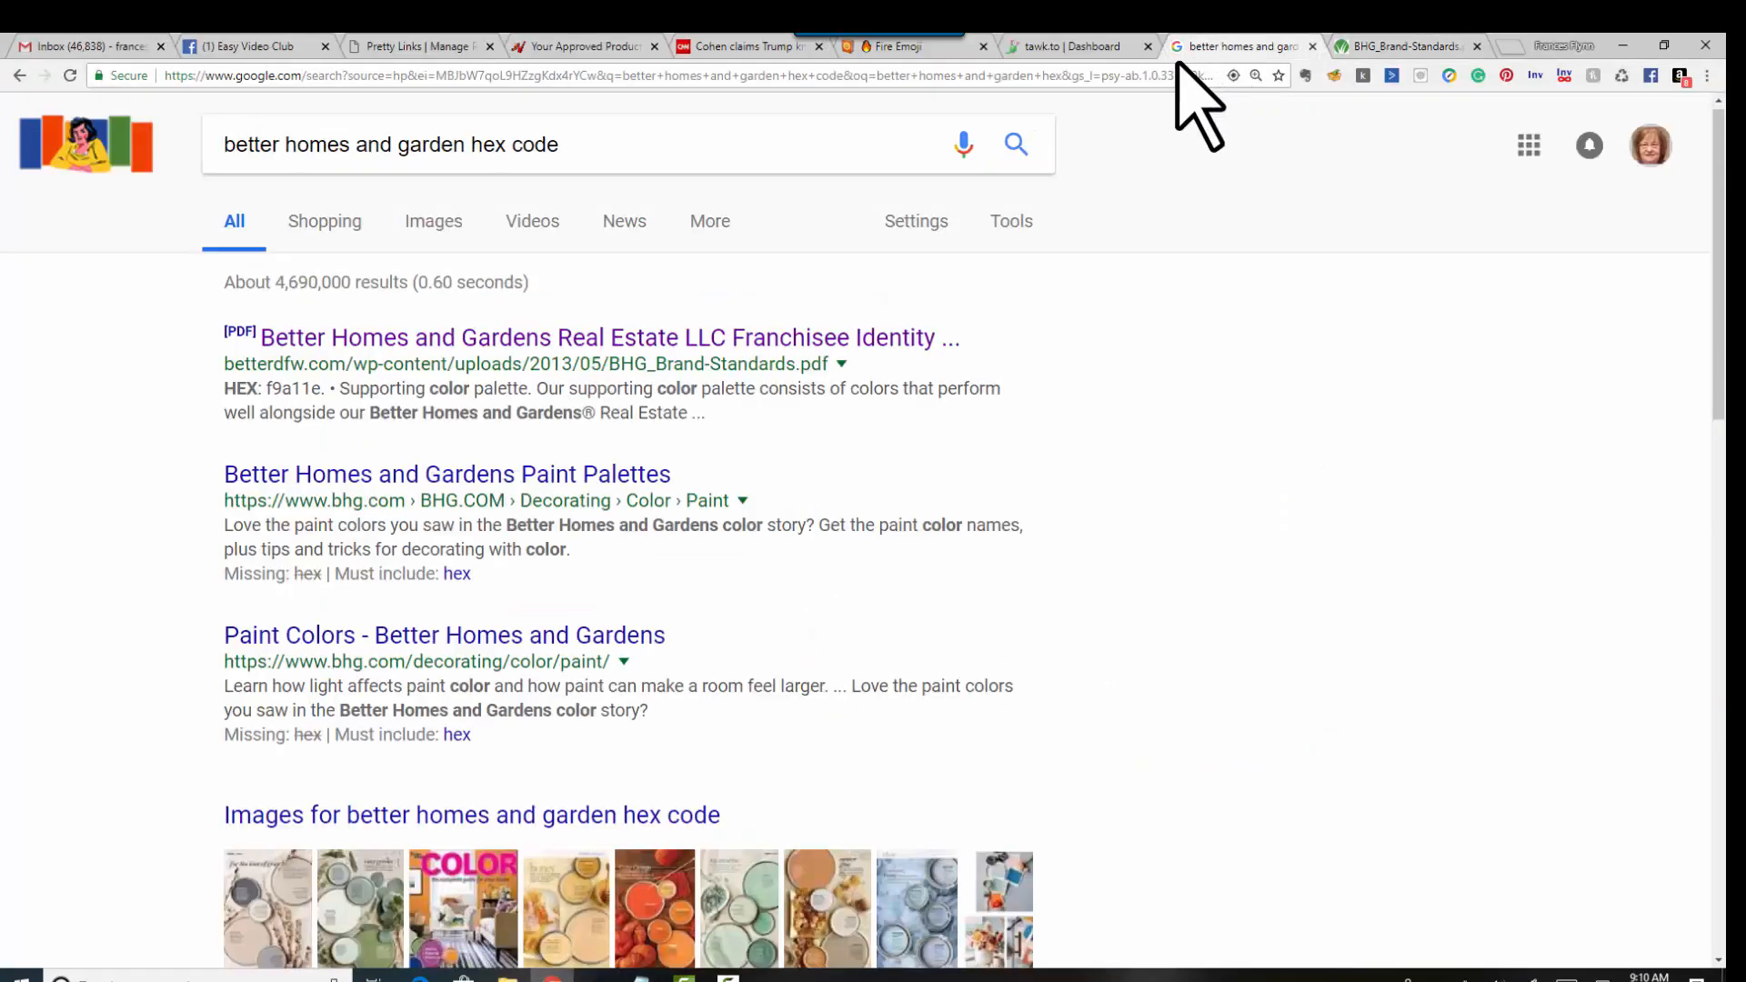
click(1380, 47)
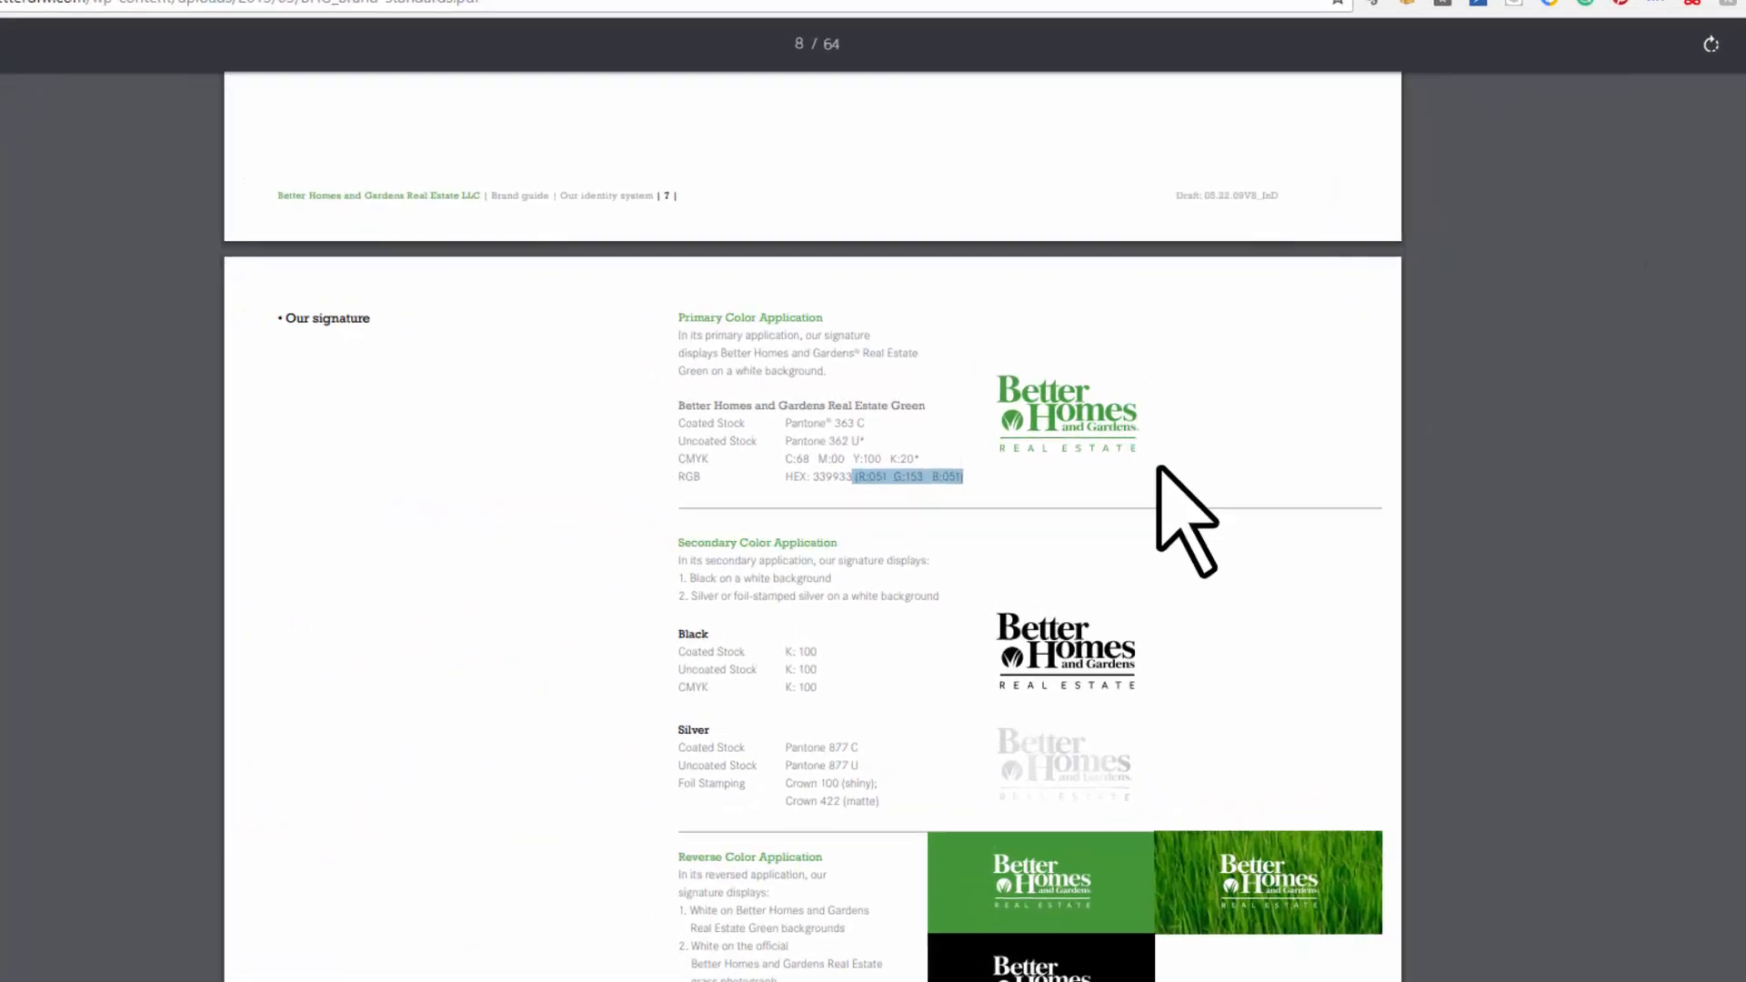
click(1139, 461)
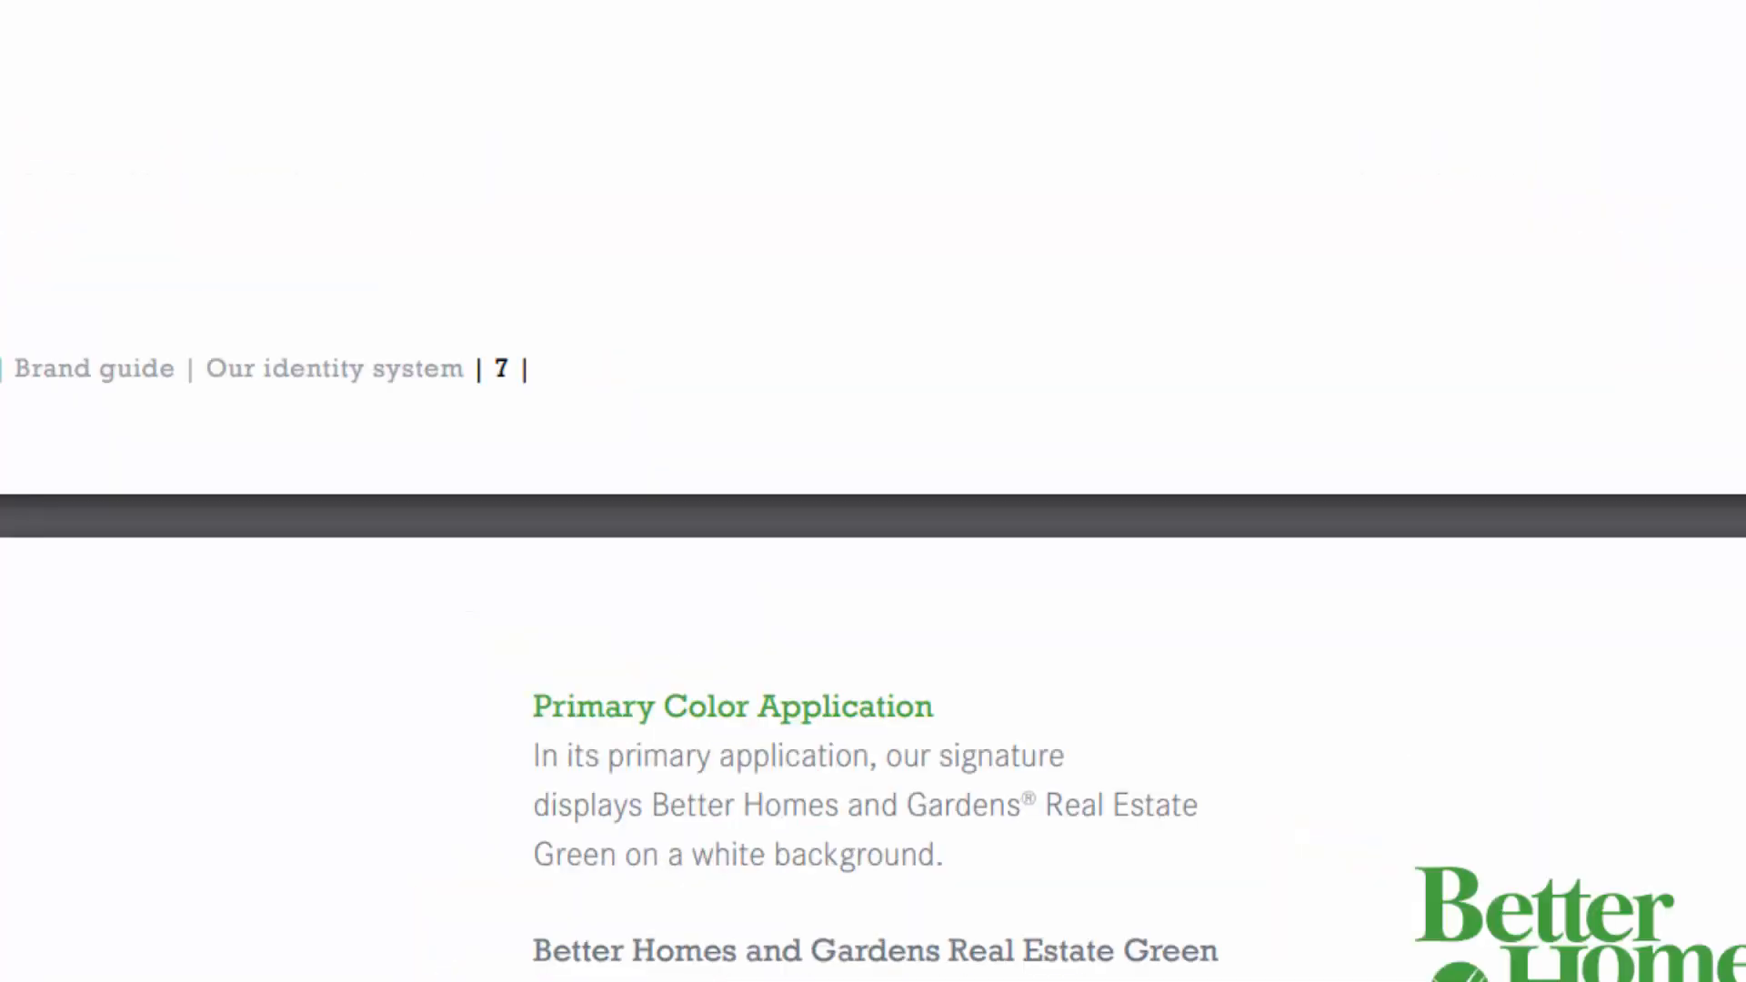
scroll(873, 492, down, 11)
scroll(873, 491, up, 6)
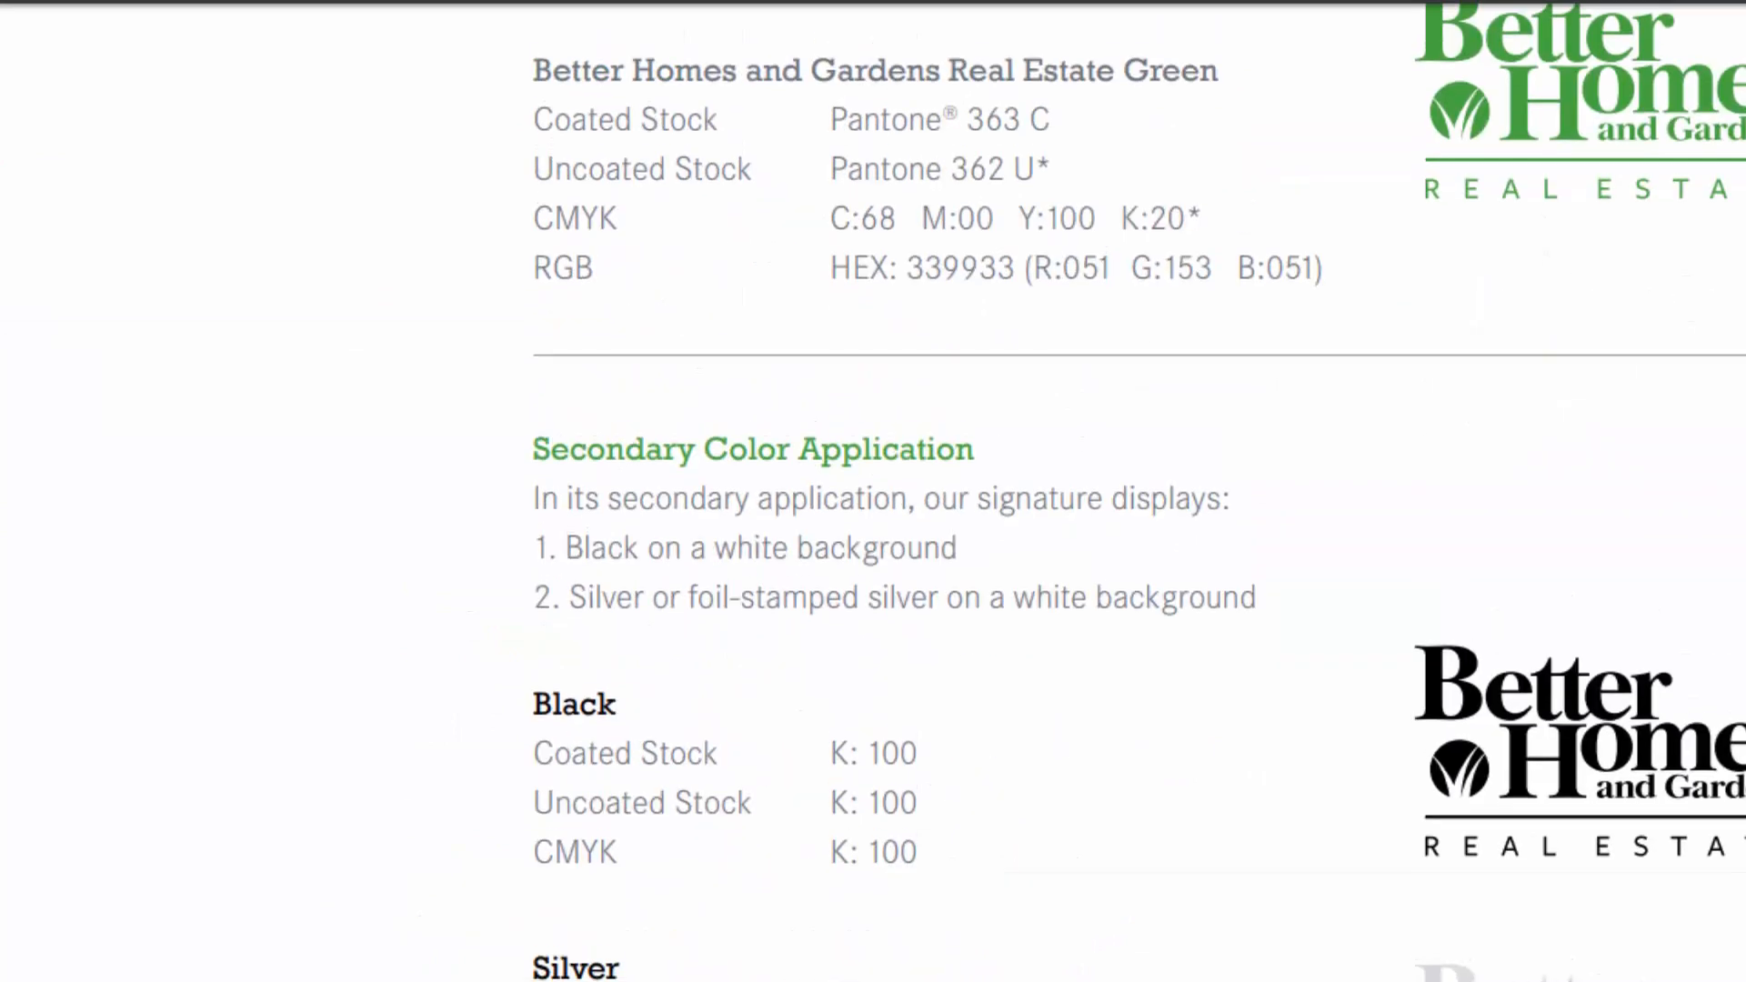
scroll(848, 661, up, 3)
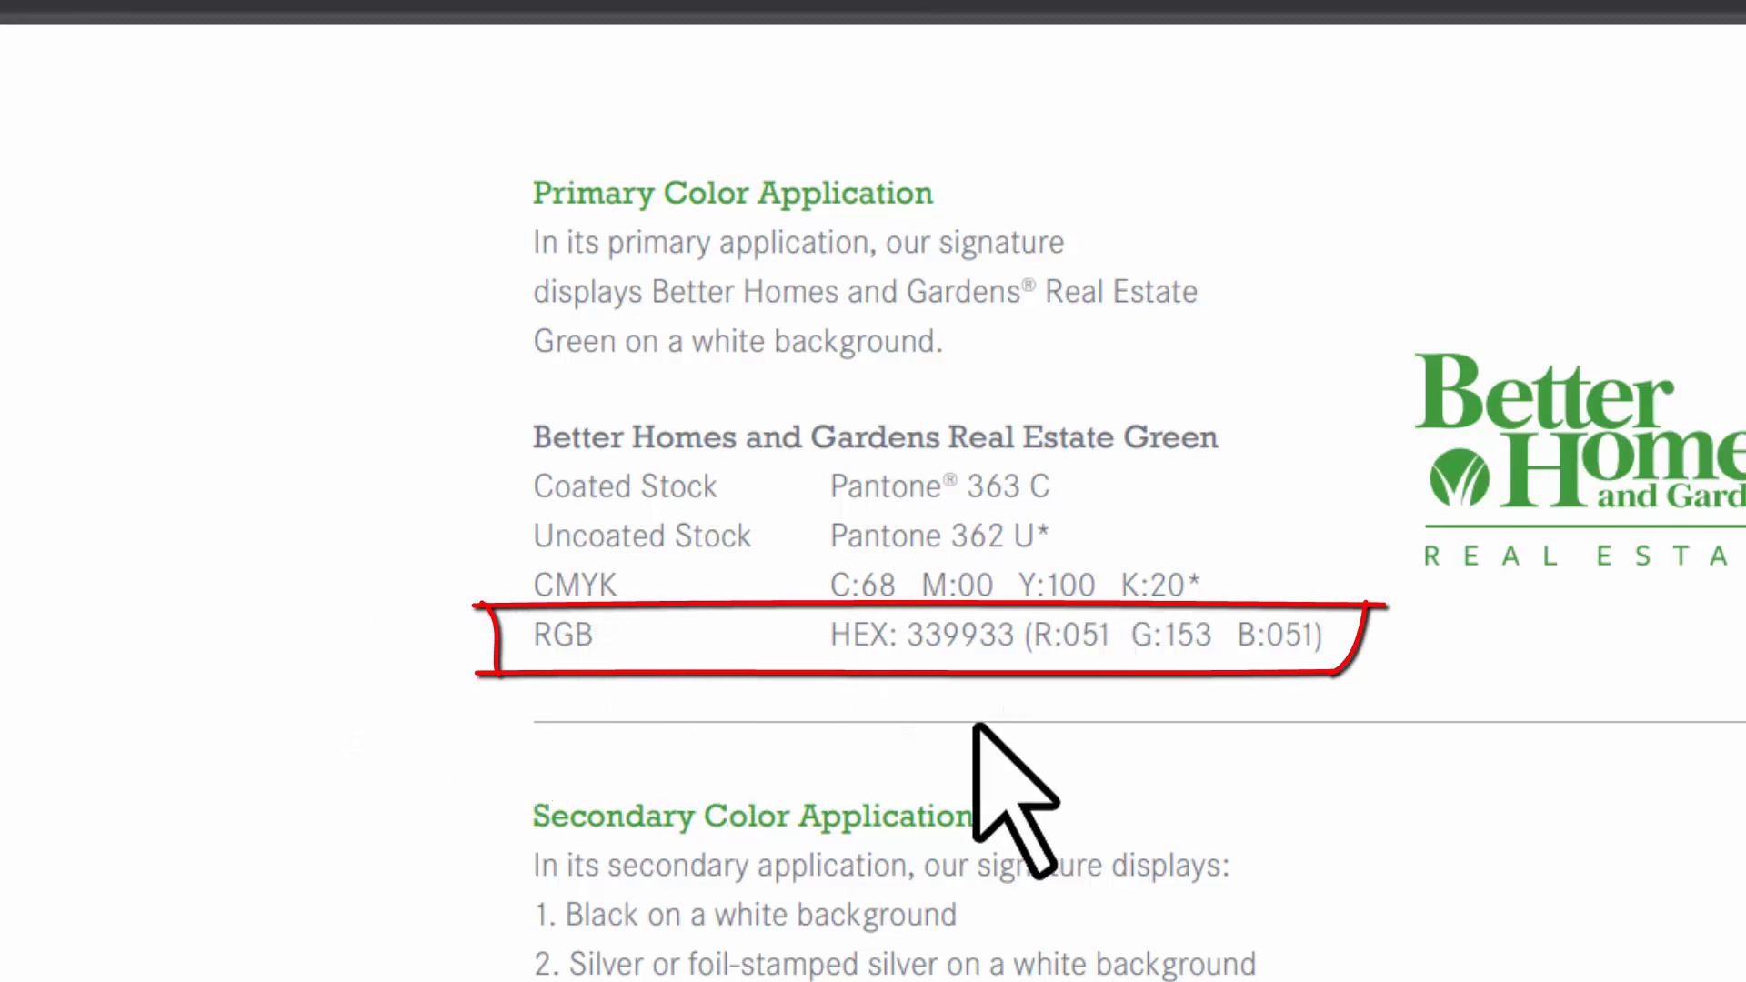
Step: Select hex 339933 in the PDF and clear the title's current hex value
drag(901, 636, 1029, 648)
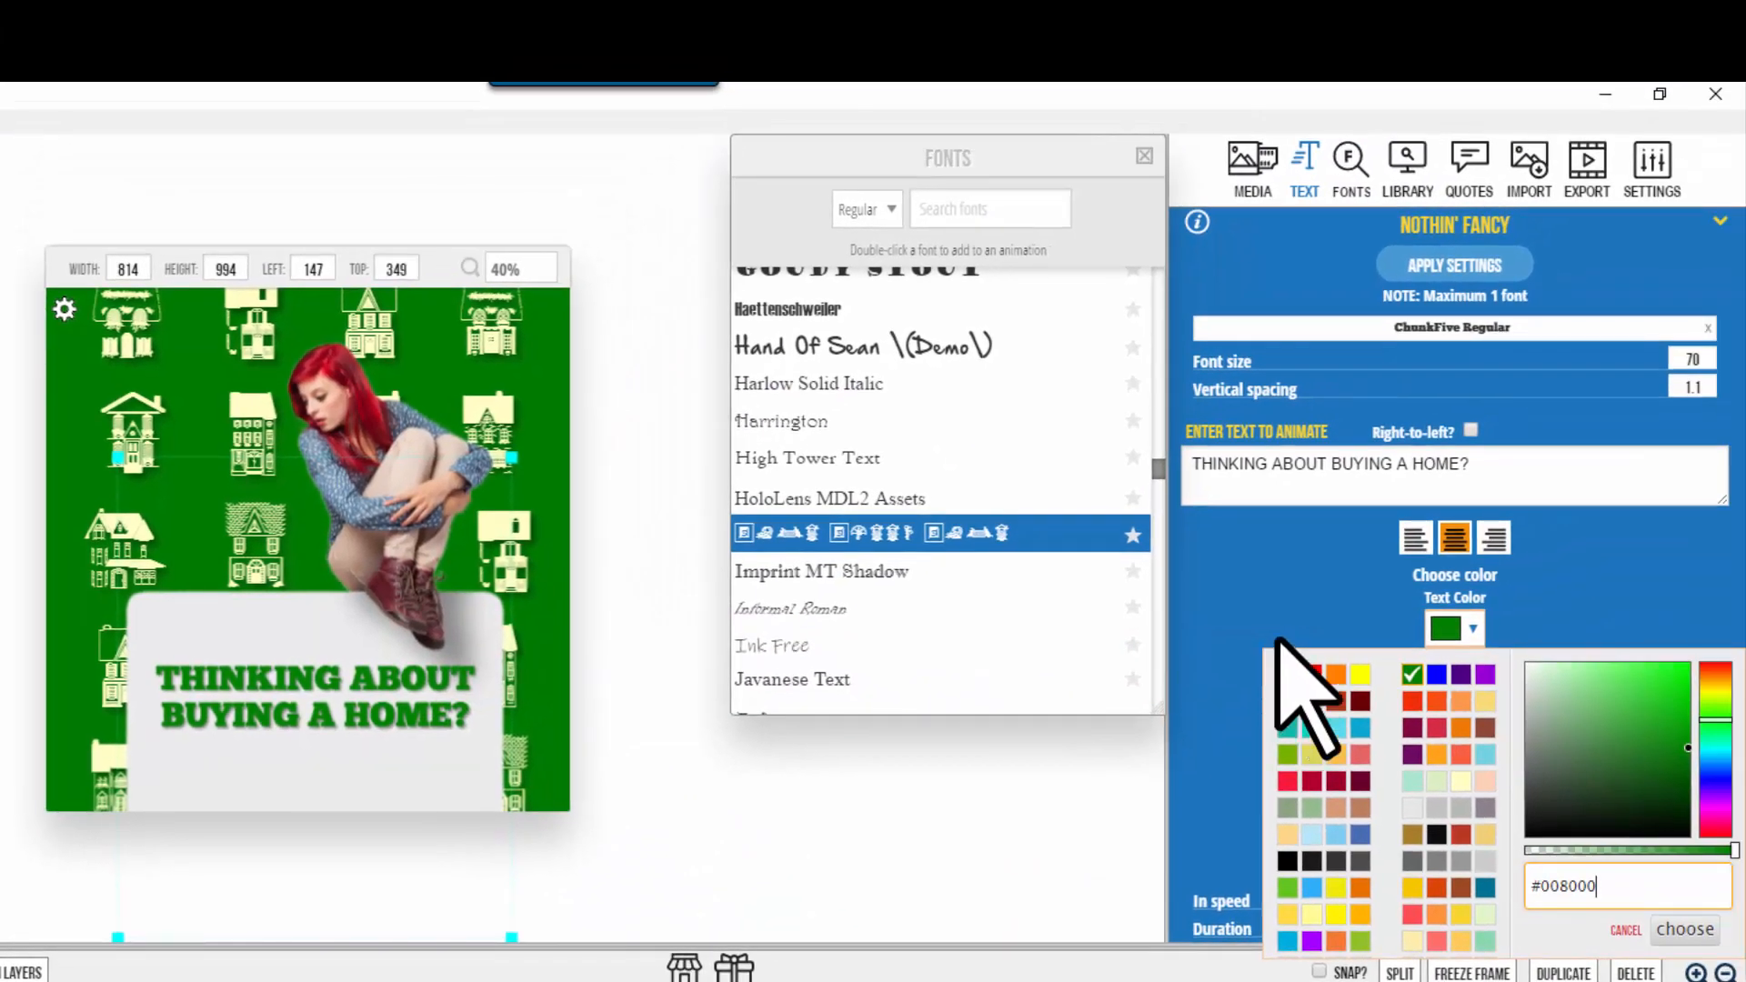
triple_click(1618, 890)
key(BackSpace)
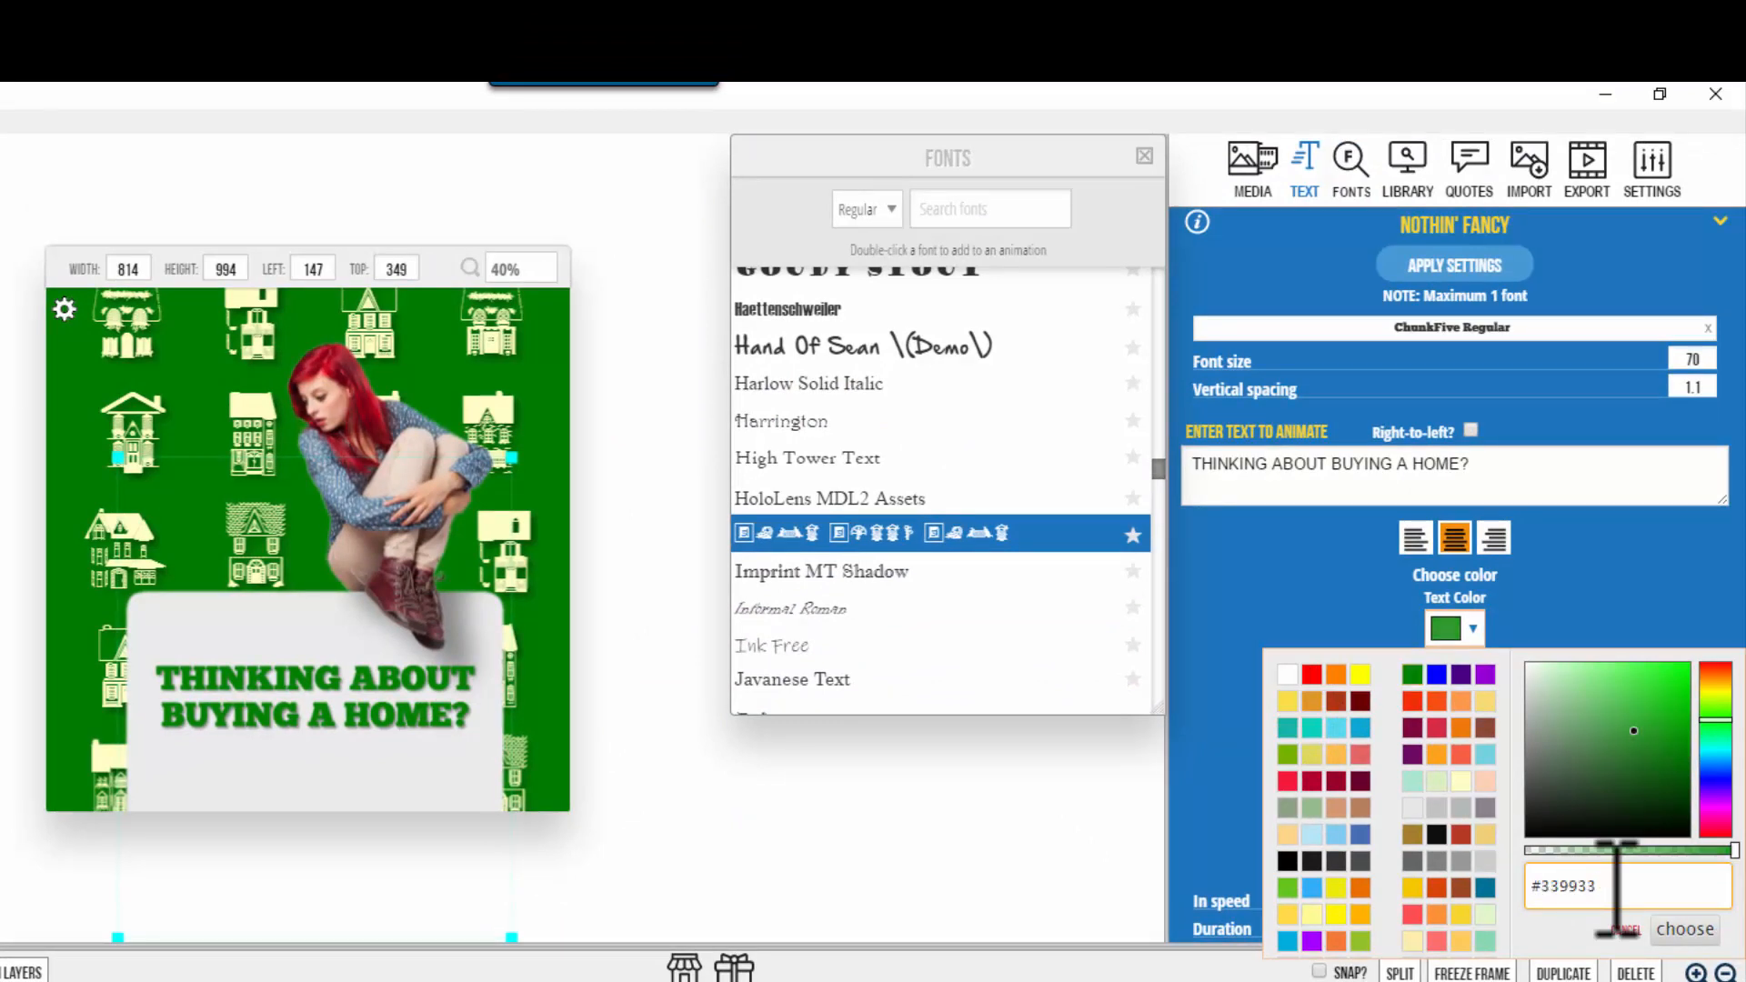
Step: Apply #339933 as the title text colour and open the general project preferences
click(1685, 929)
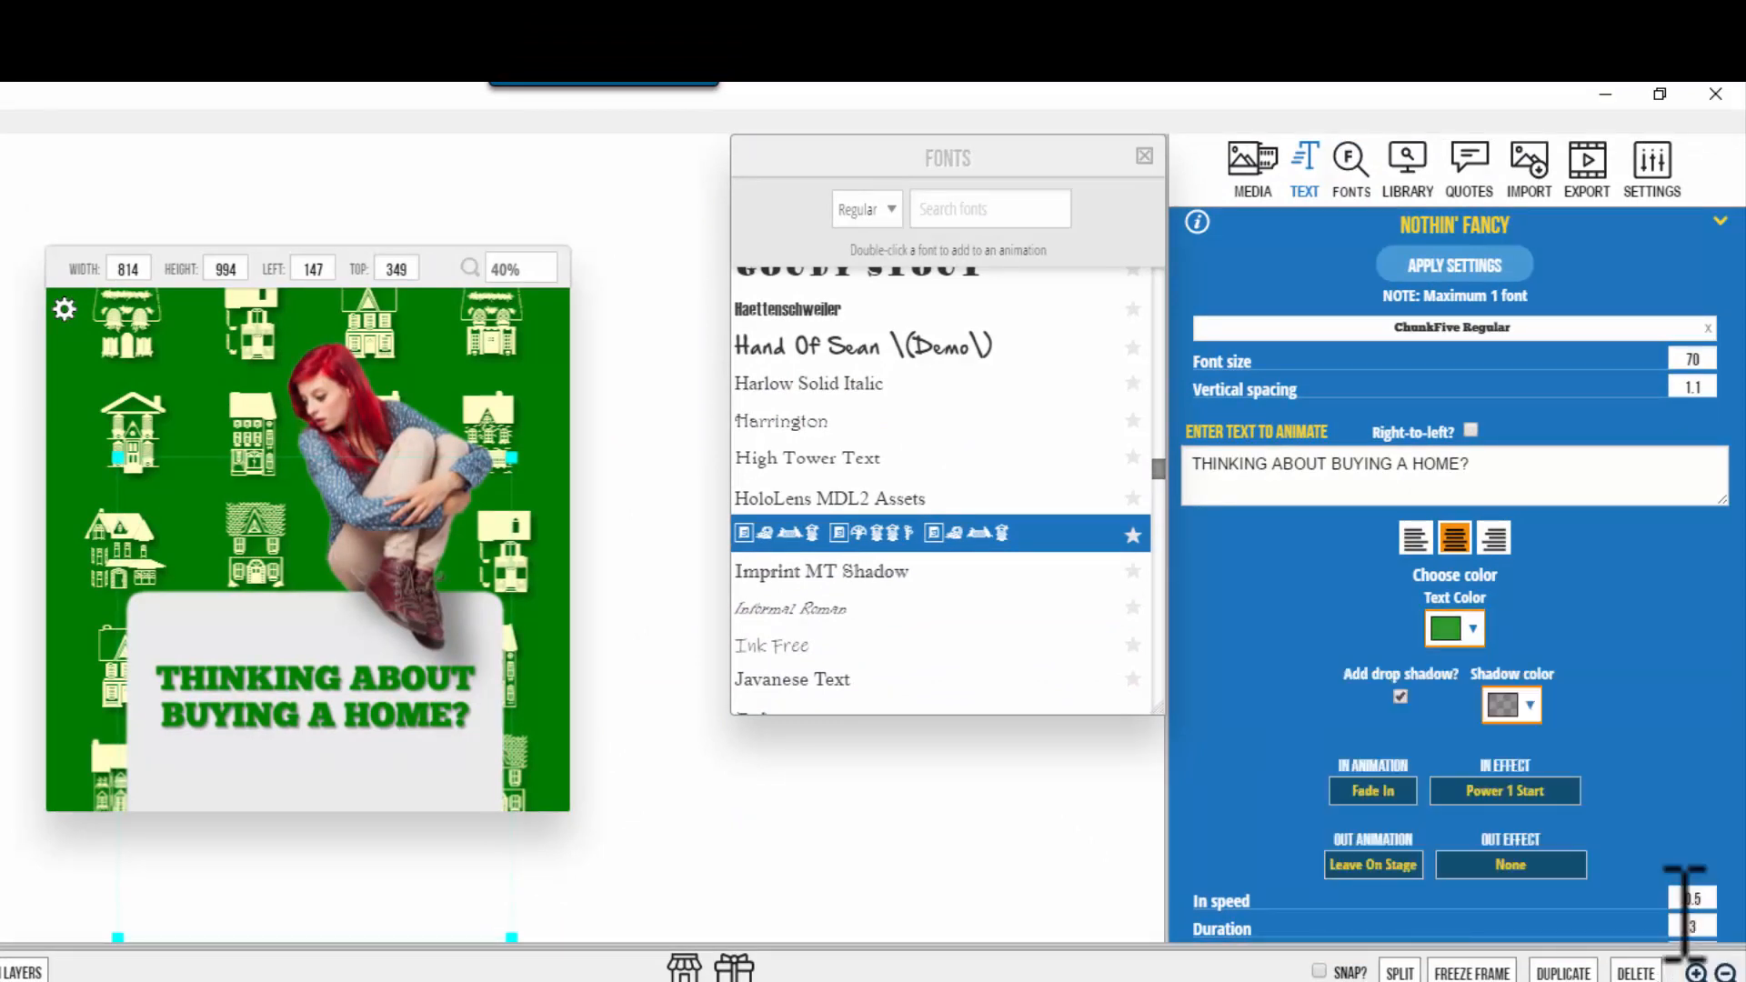
click(1502, 273)
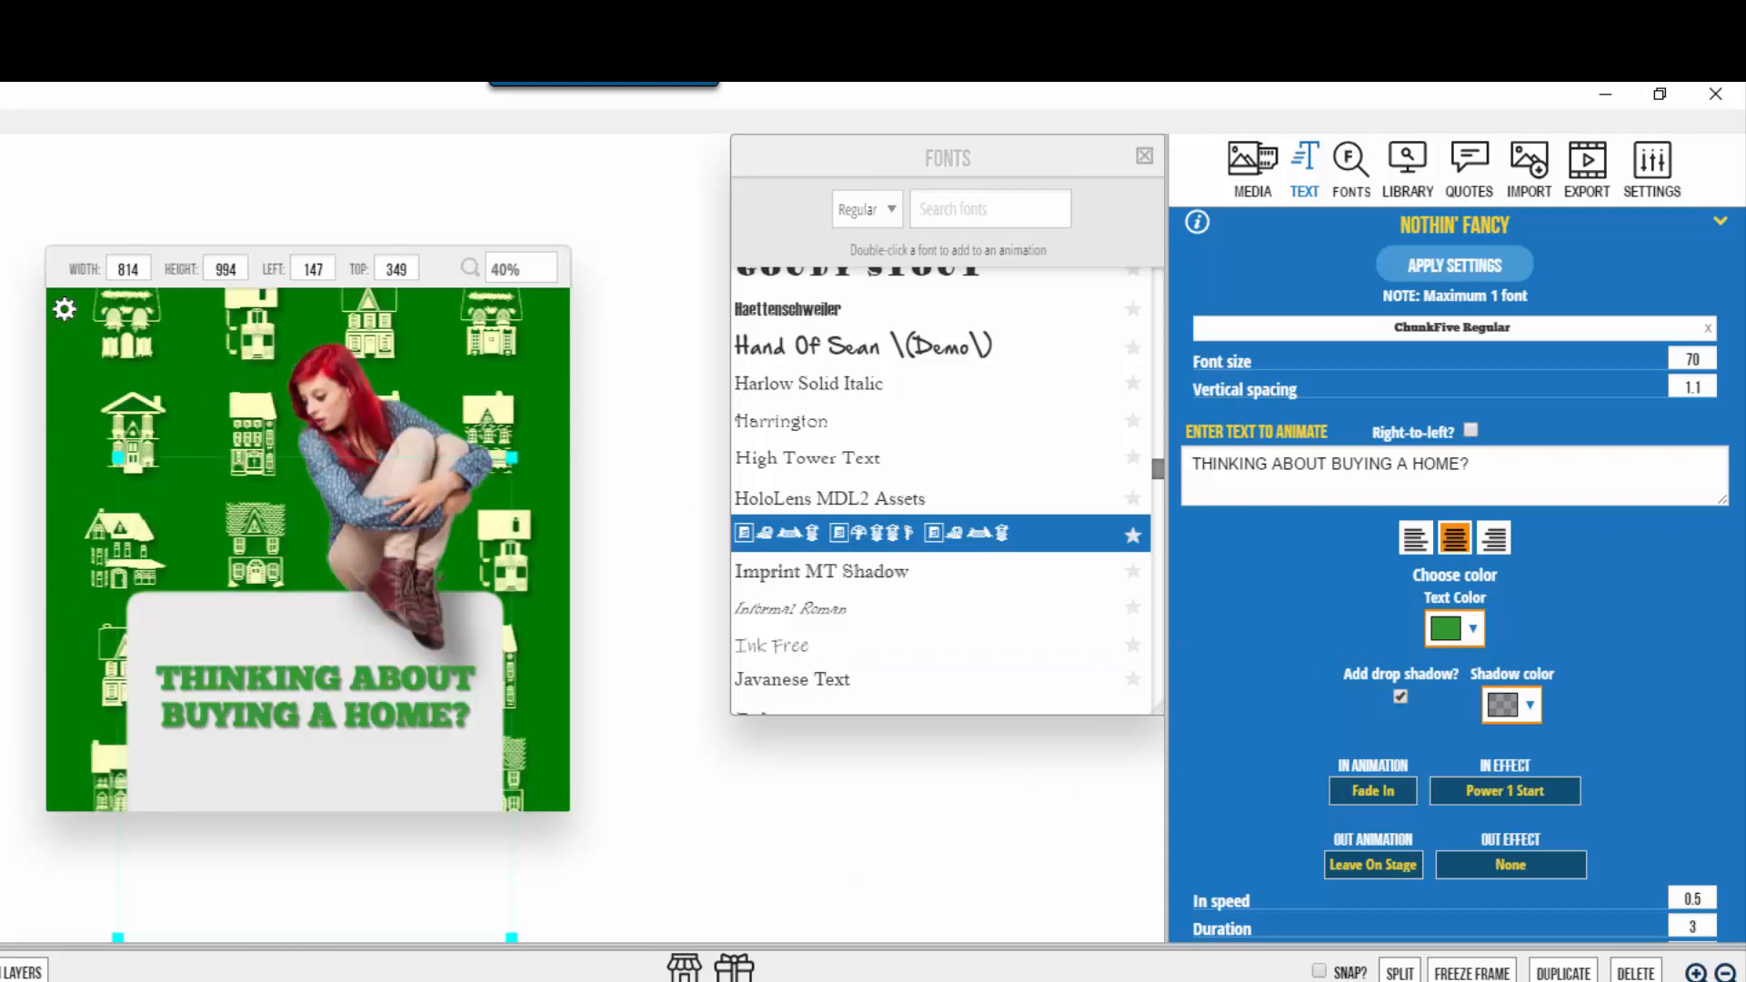
click(1650, 172)
Step: Open the stage background picker at rgb(0, 123, 0) and switch to the brand-standards PDF
click(1474, 291)
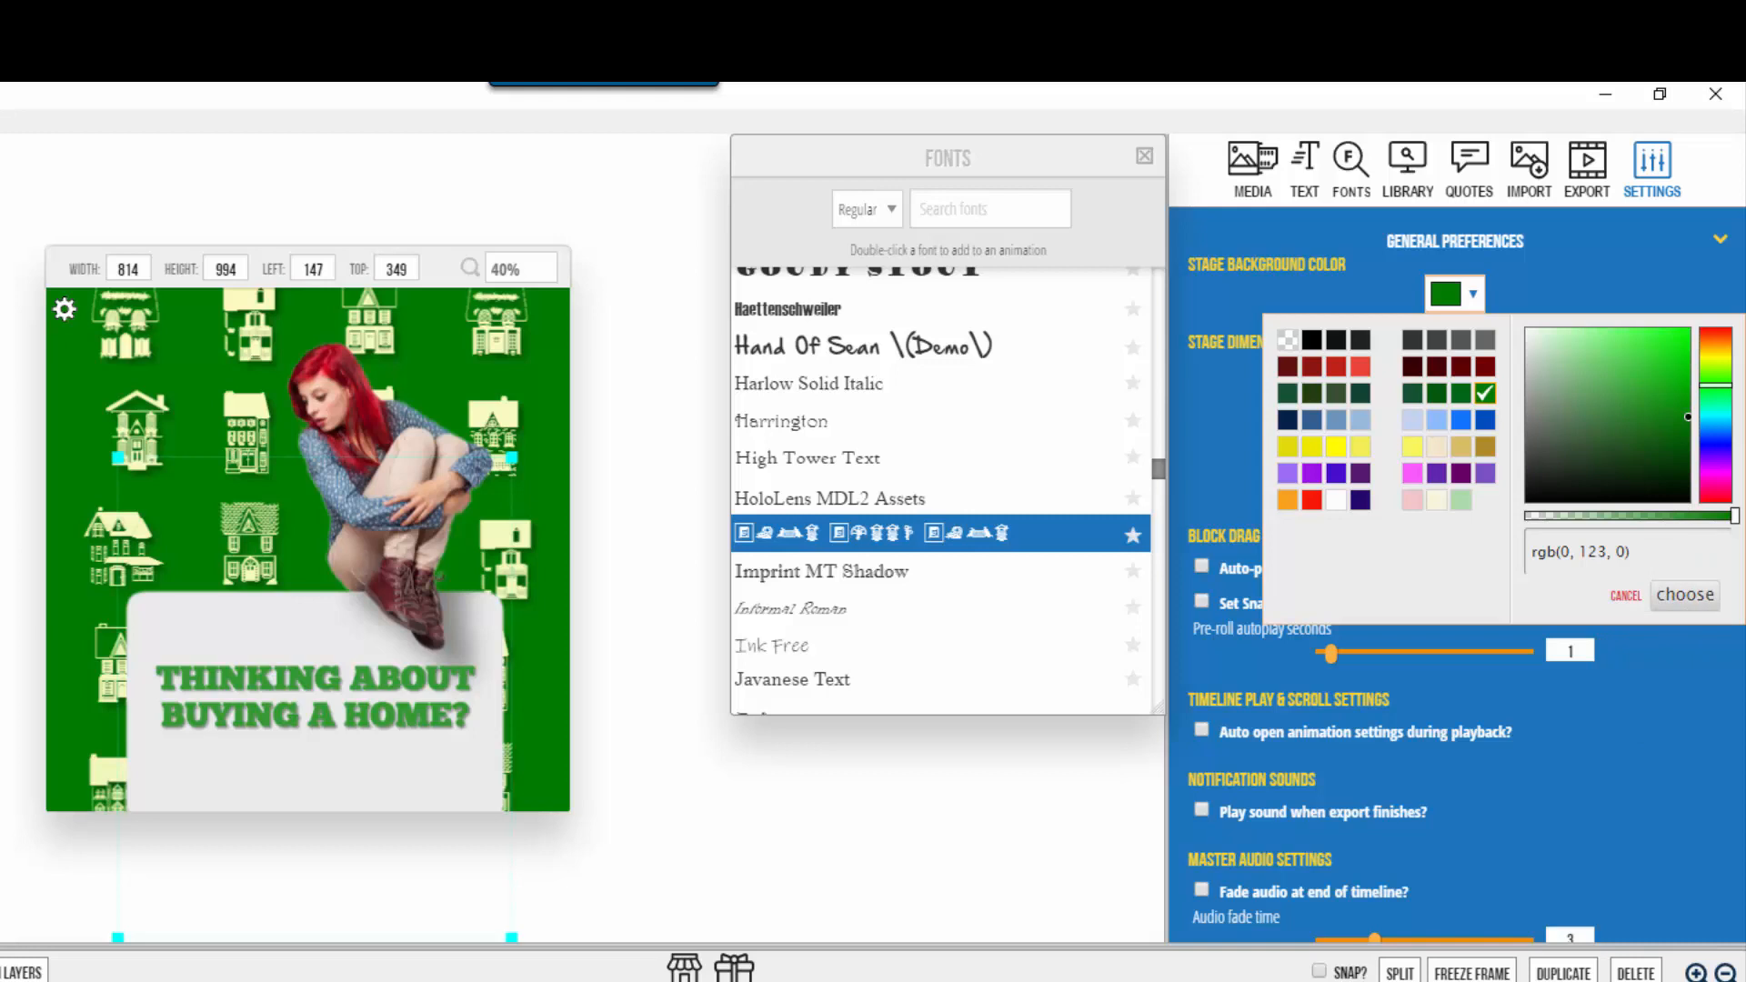
key(alt+Tab)
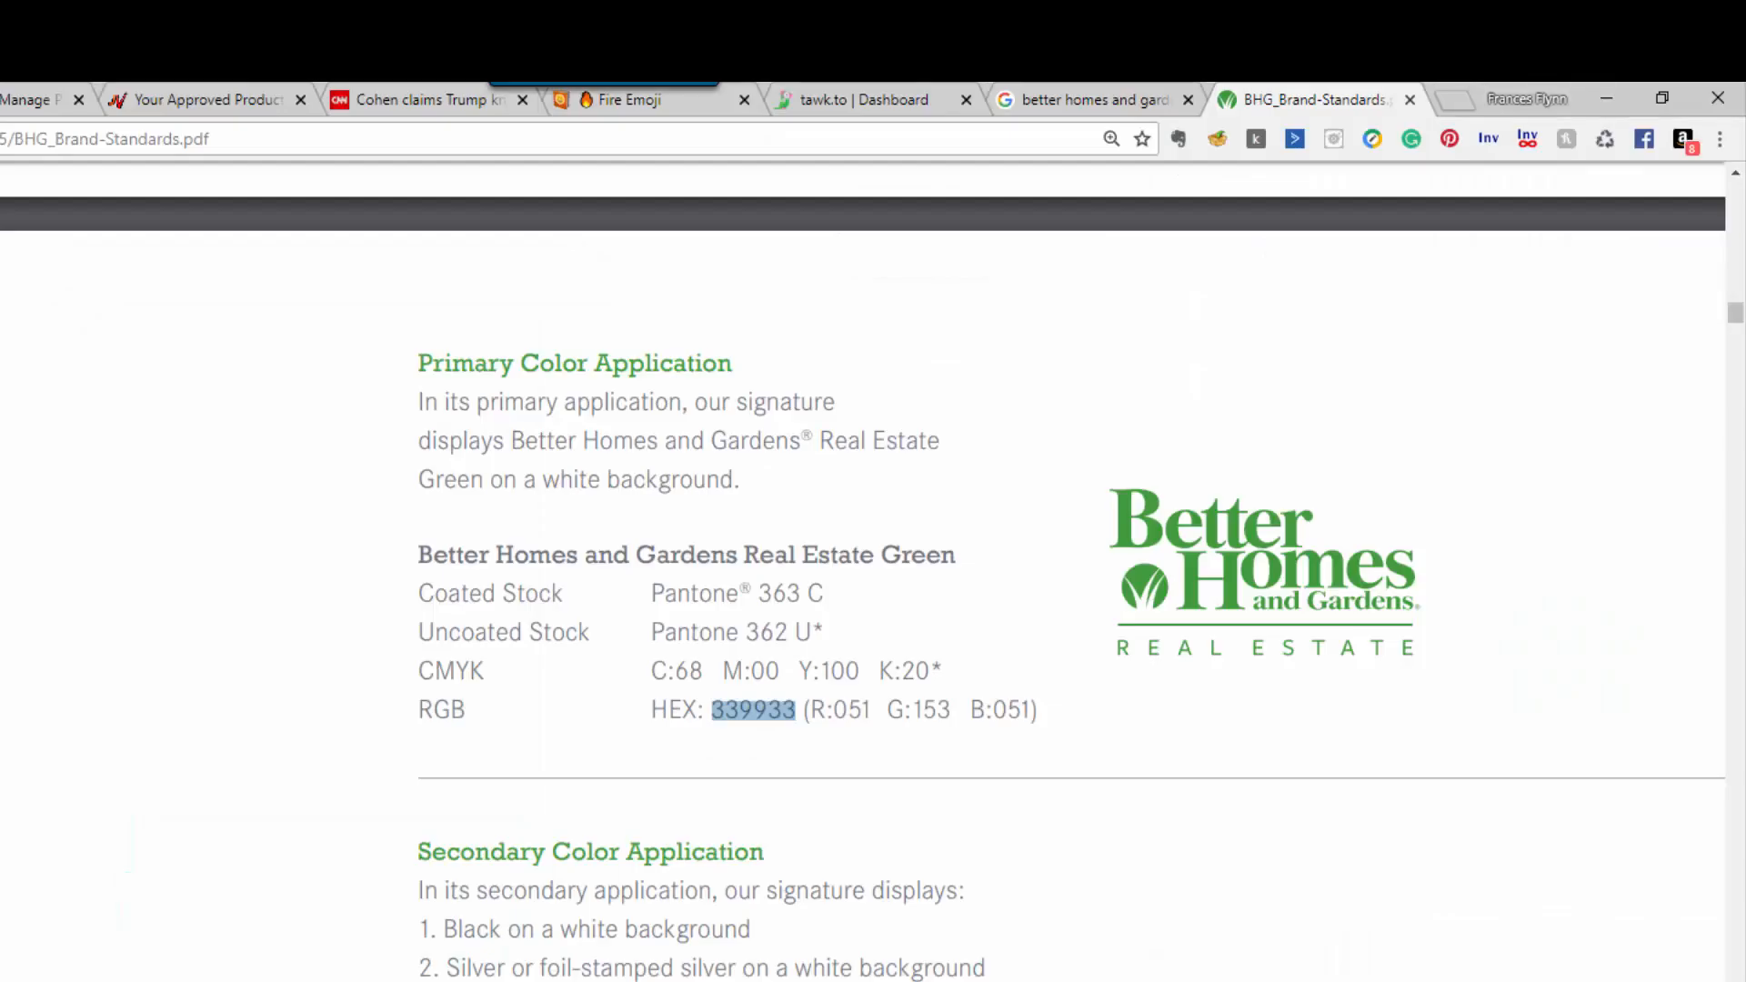
Step: Copy the brand green RGB values R:051 G:153 B:051 into a new Notepad note, then return to Easy Video Lab
click(814, 714)
drag(814, 714, 1077, 741)
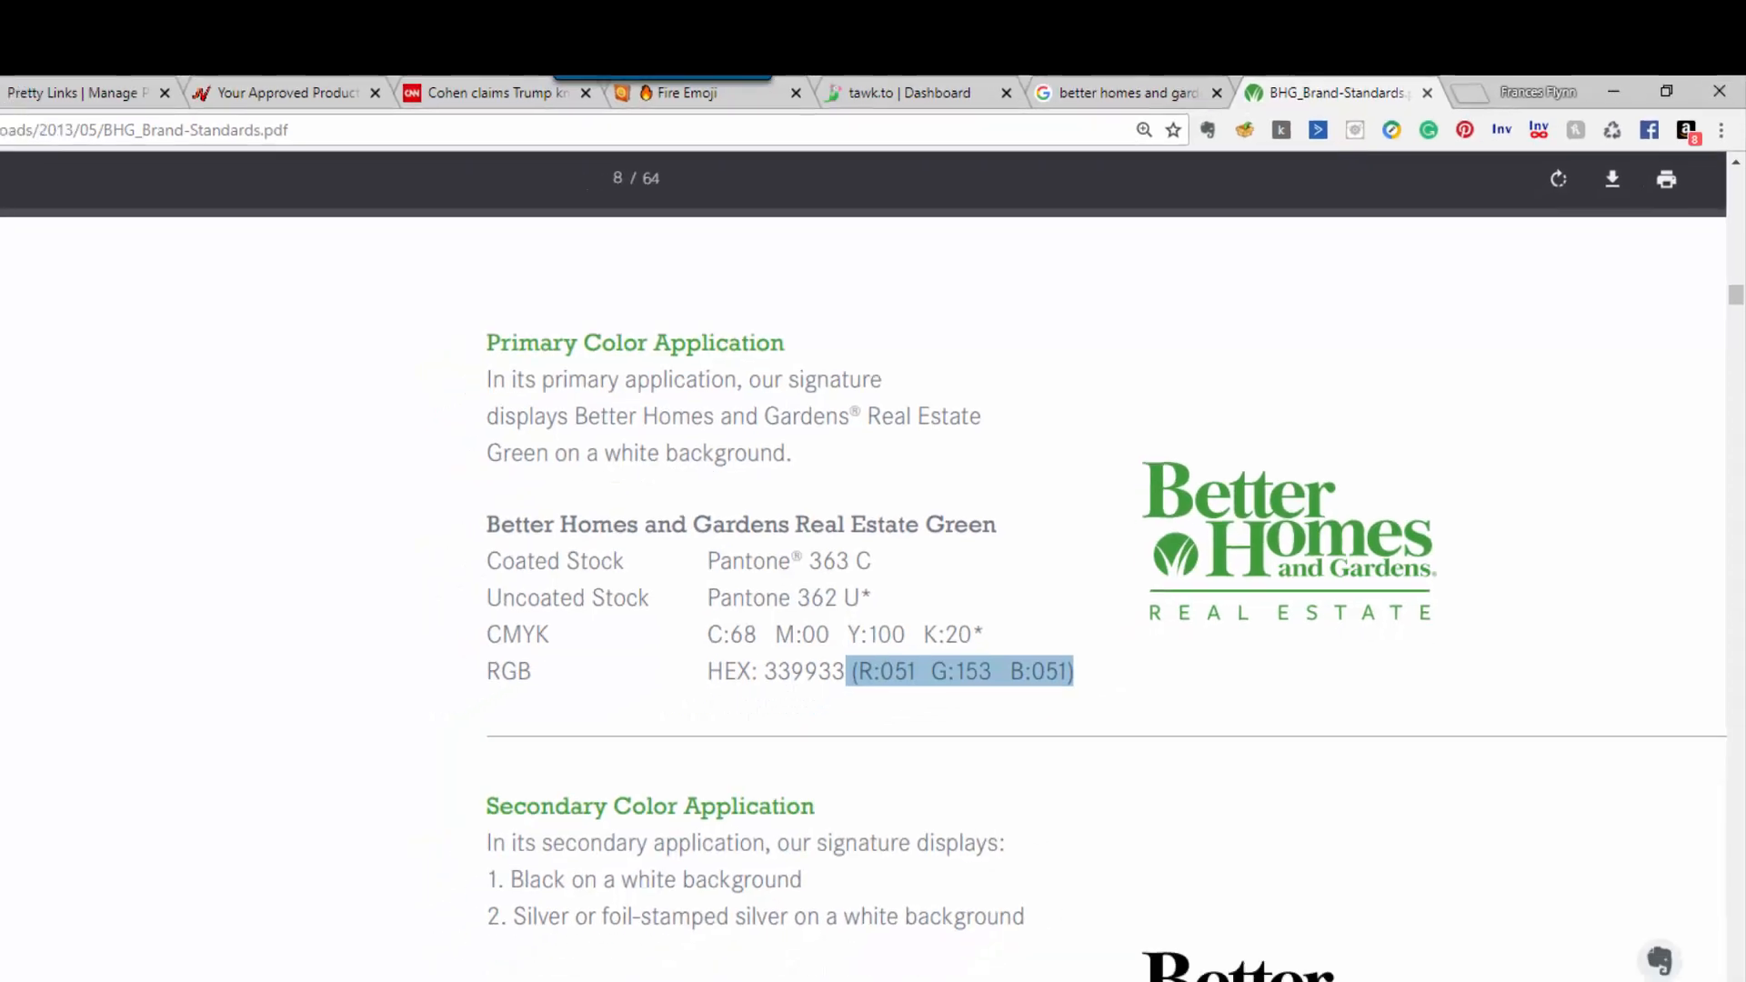
click(937, 981)
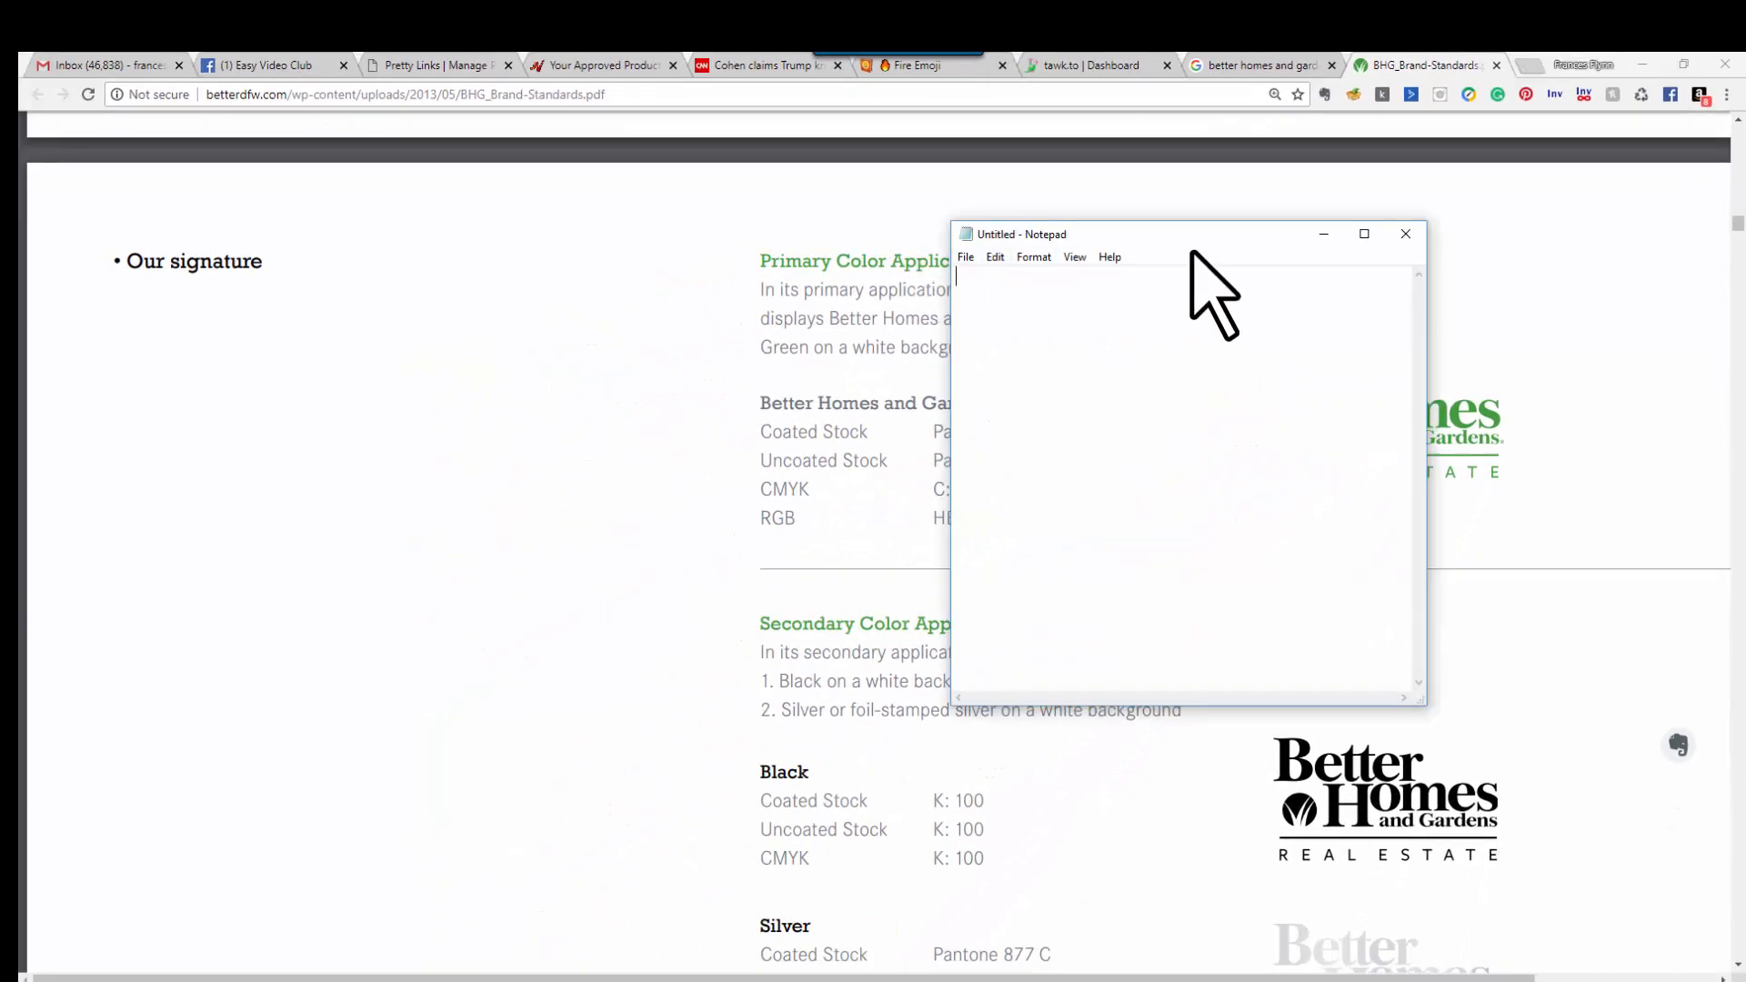
drag(1195, 239, 438, 316)
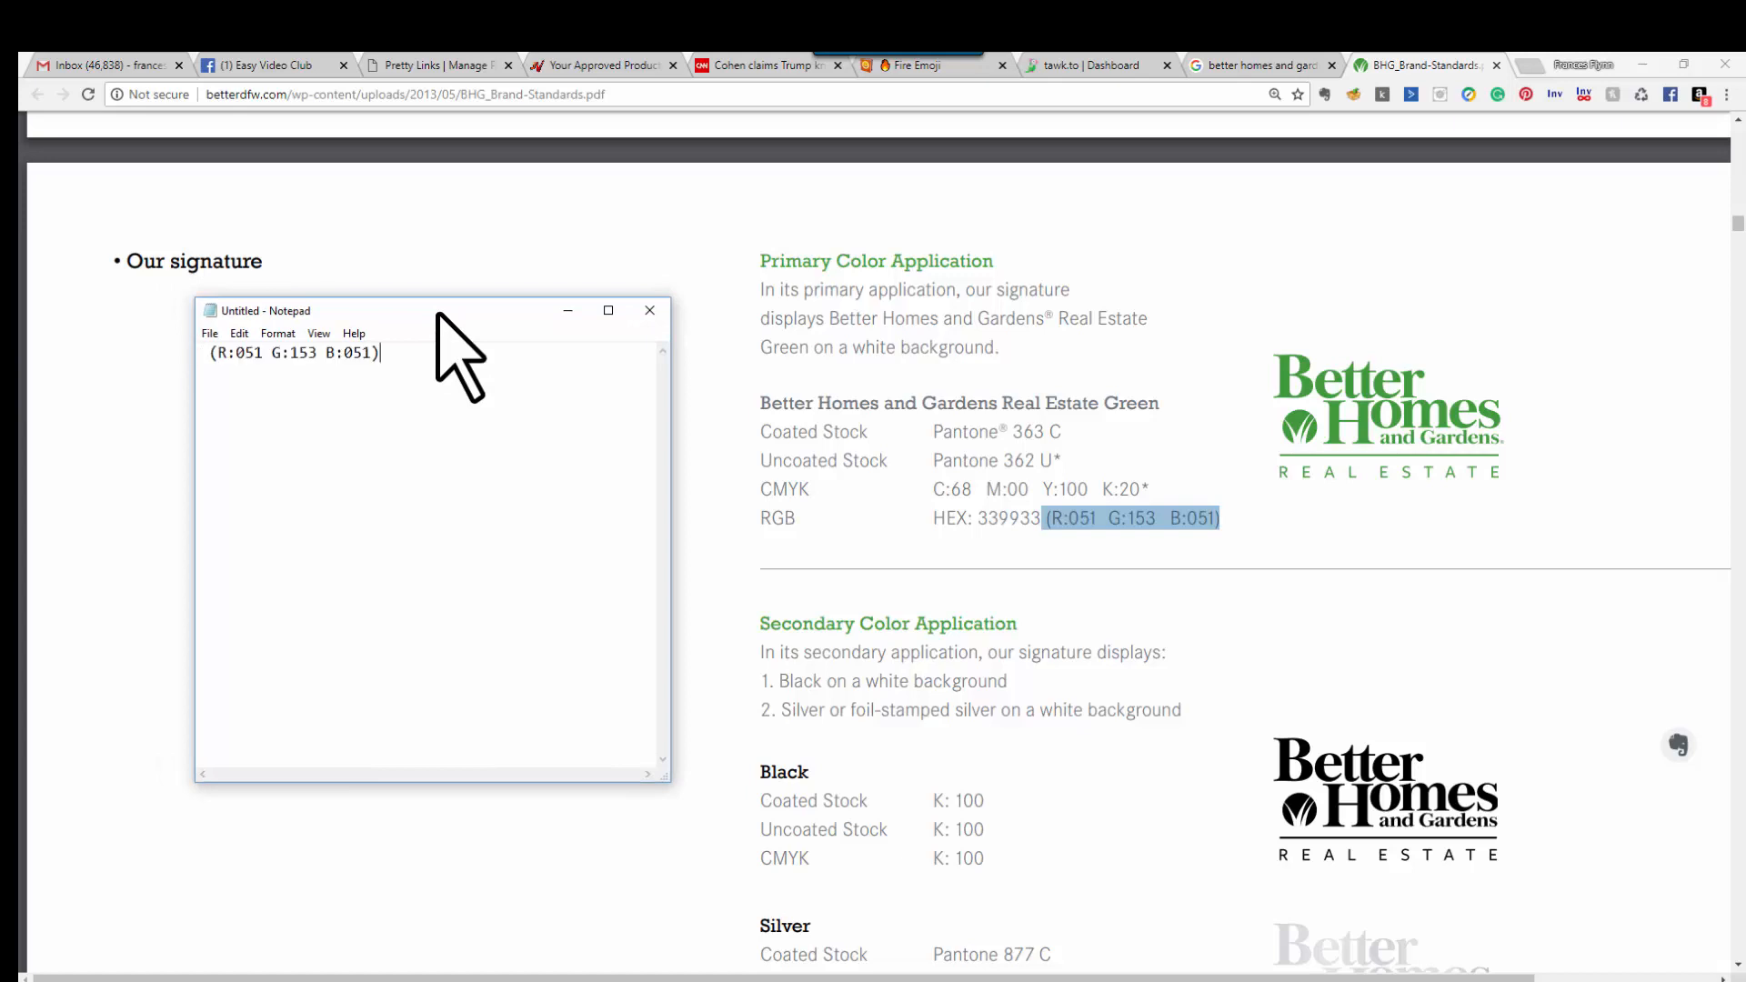
mouse_move(615, 980)
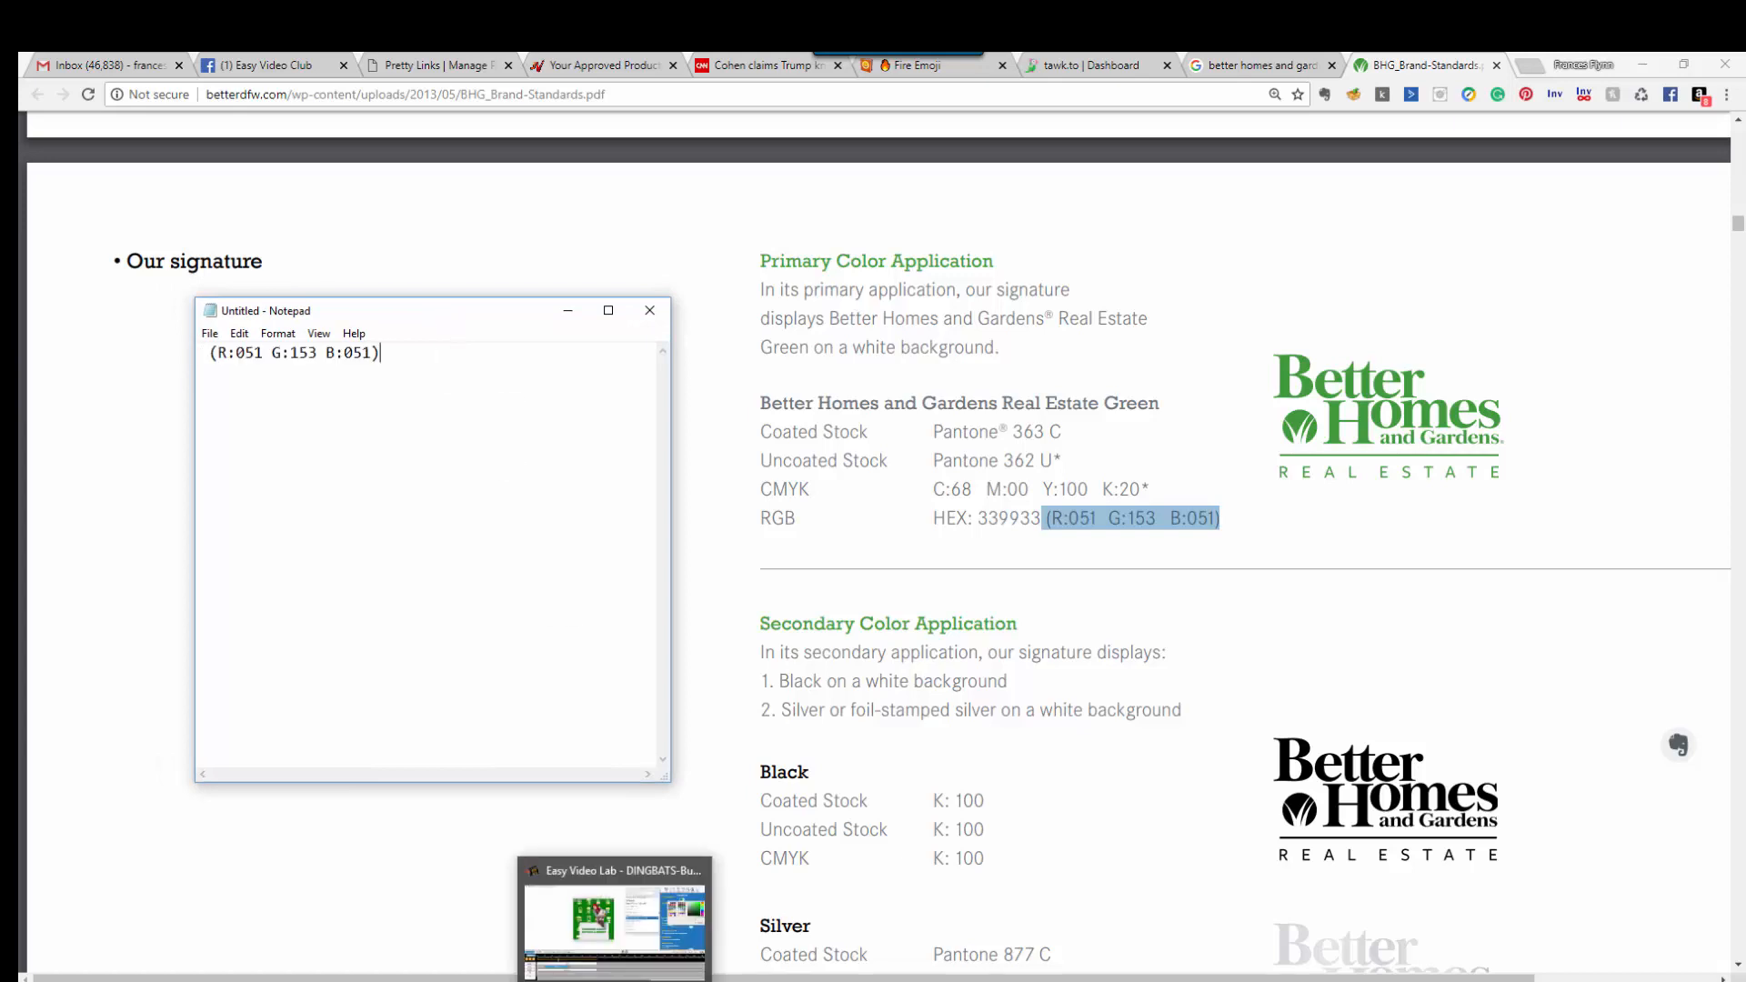
click(624, 946)
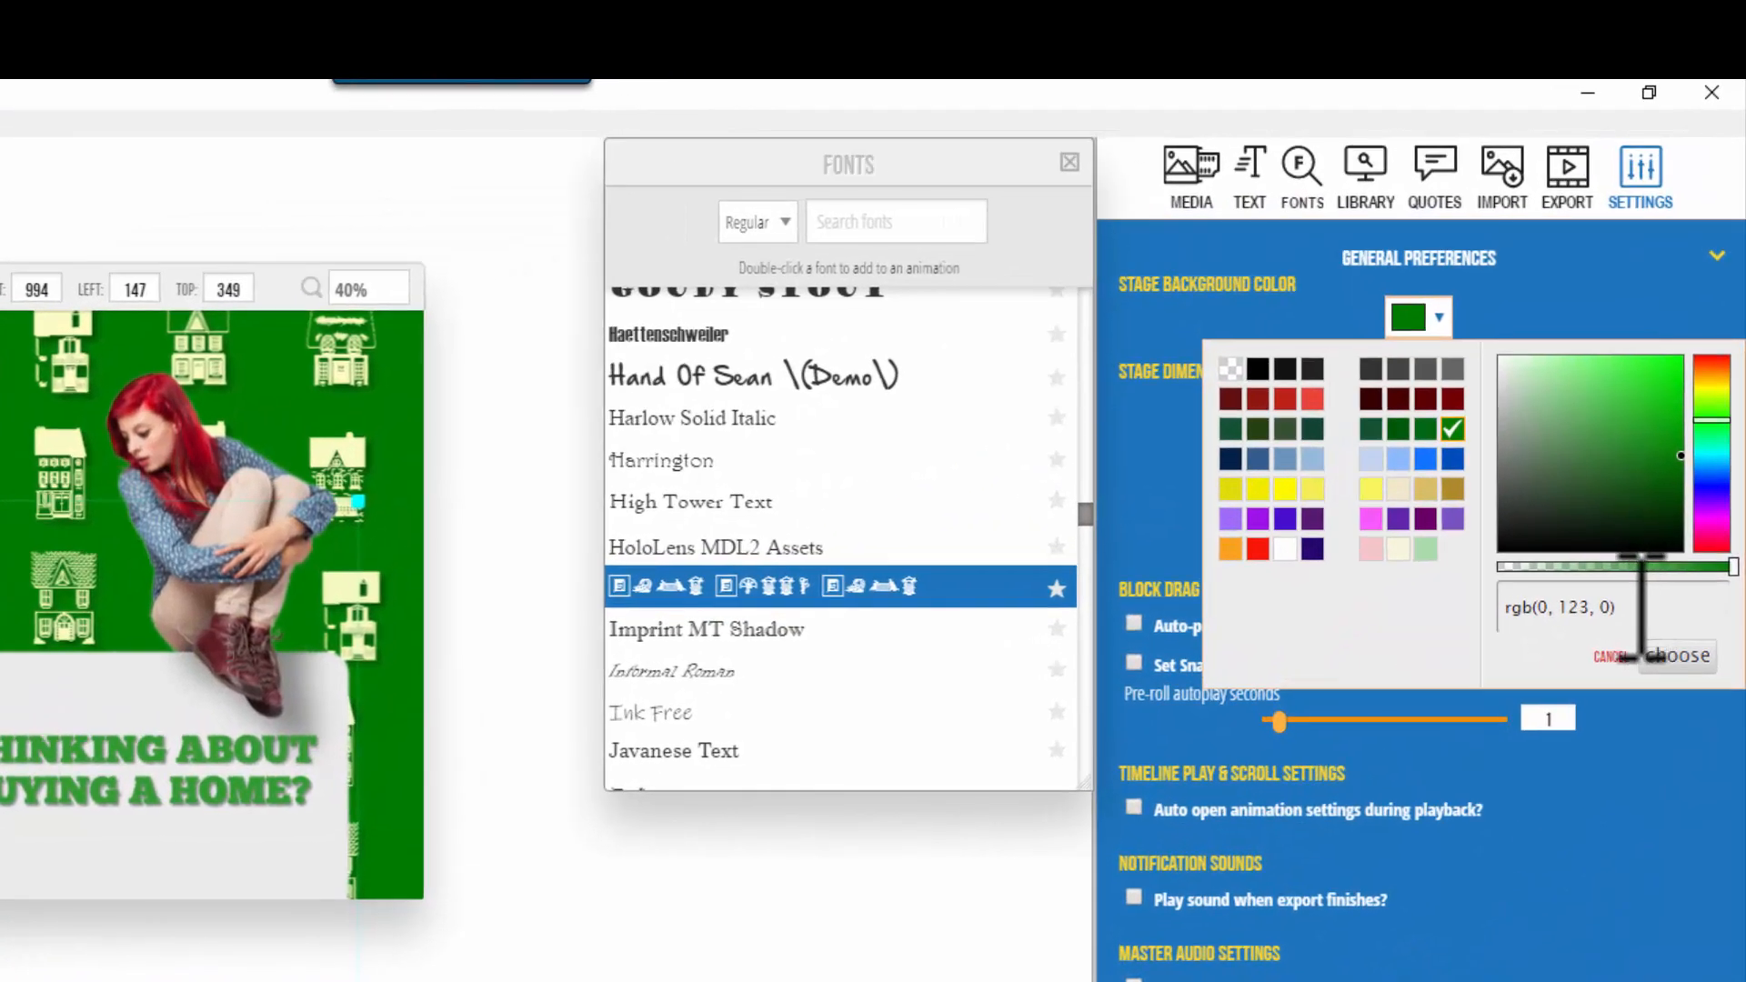
Step: Paste the picker's rgb(0, 123, 0) into Notepad, edit it to rgb(51, 153, 51) and select it
drag(1642, 609, 1499, 625)
key(ctrl+c)
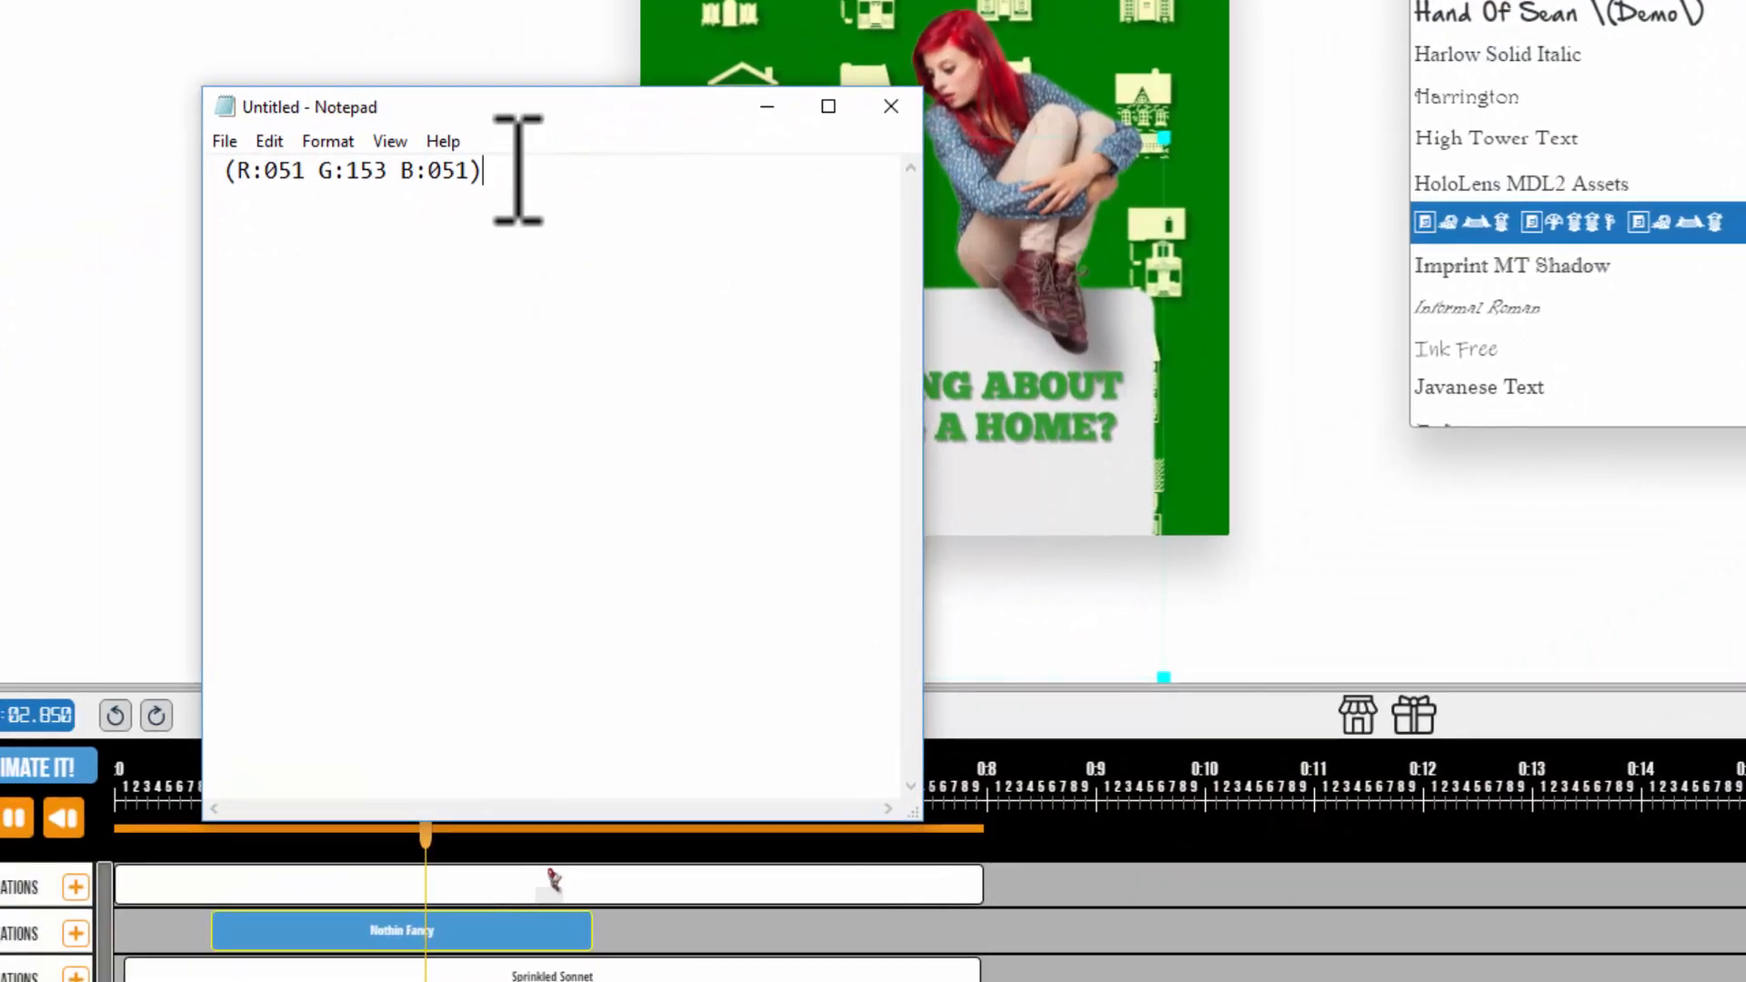
key(Return)
key(Return)
key(ctrl+v)
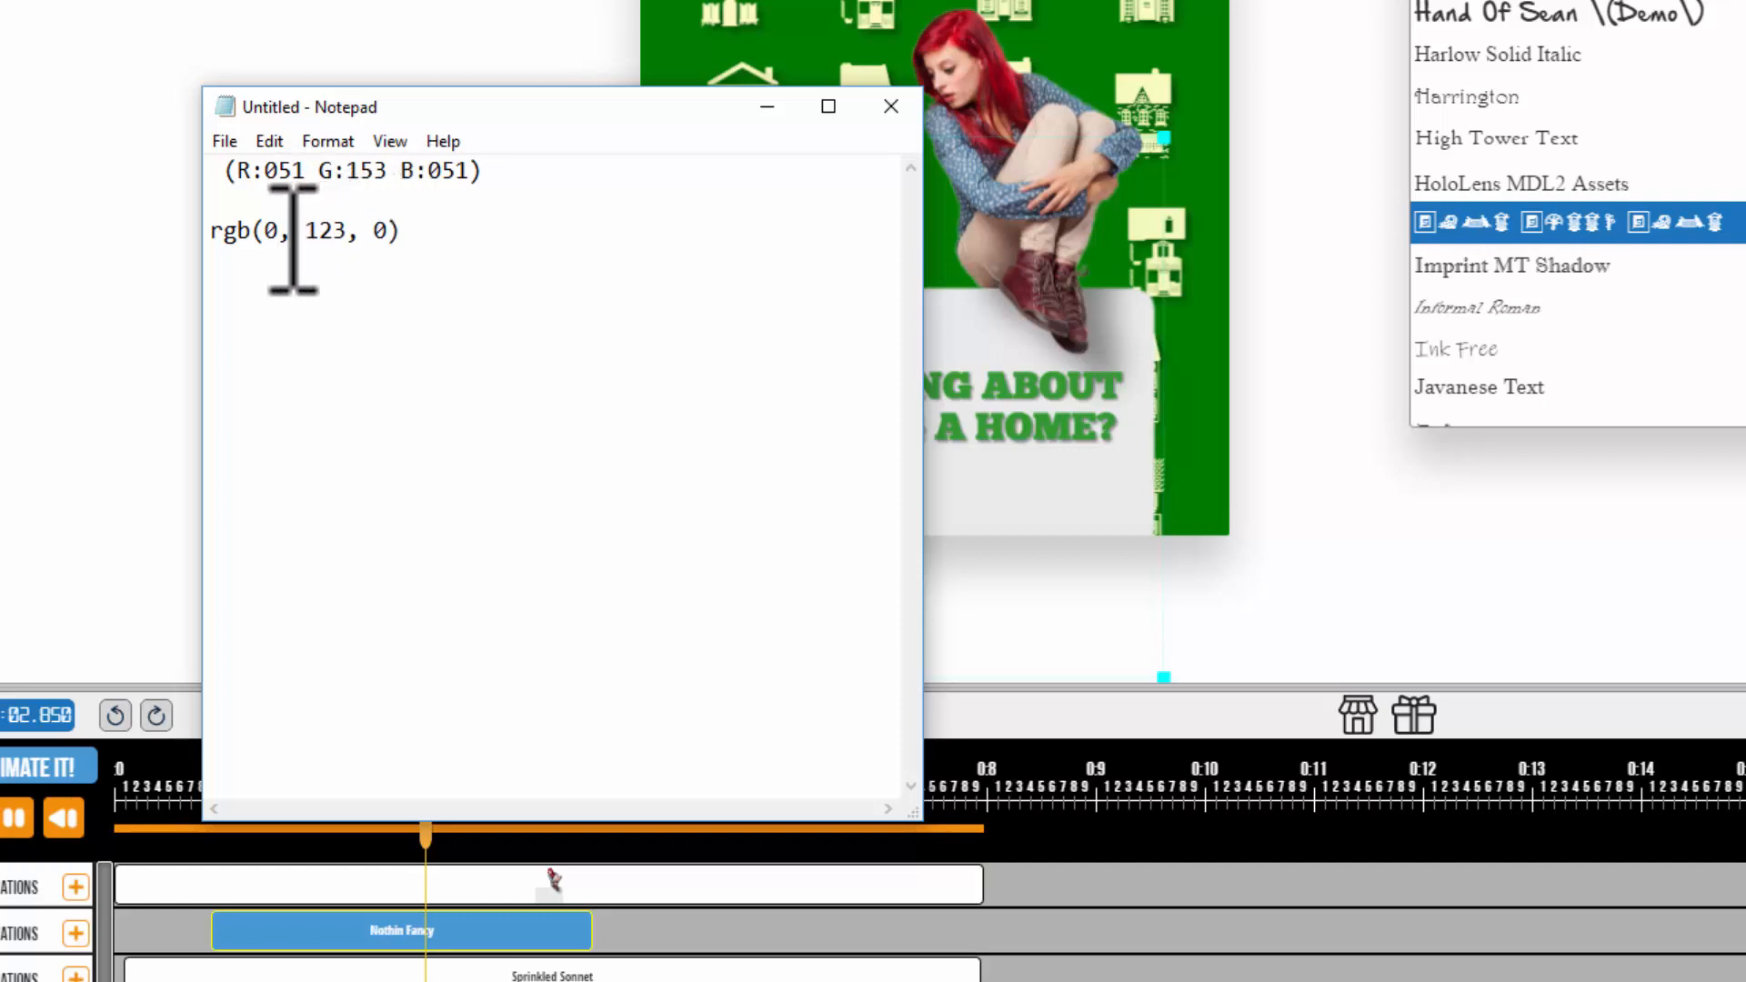
key(BackSpace)
text(51)
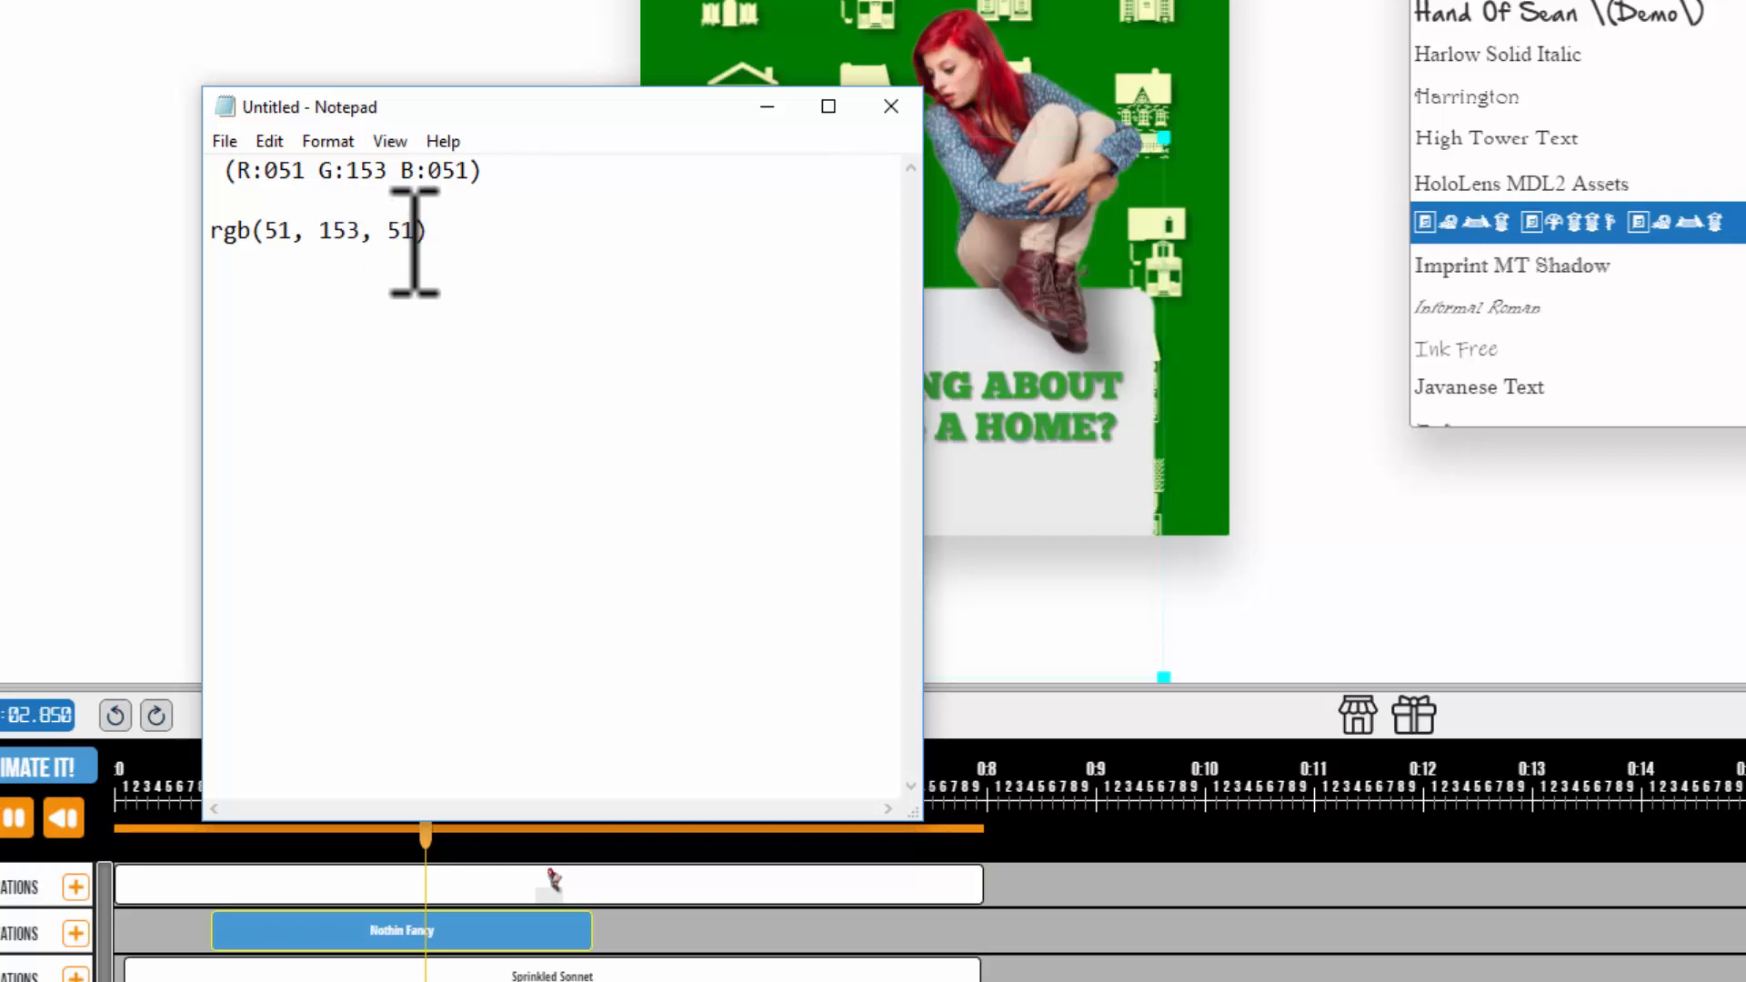
drag(445, 242, 216, 244)
key(ctrl+c)
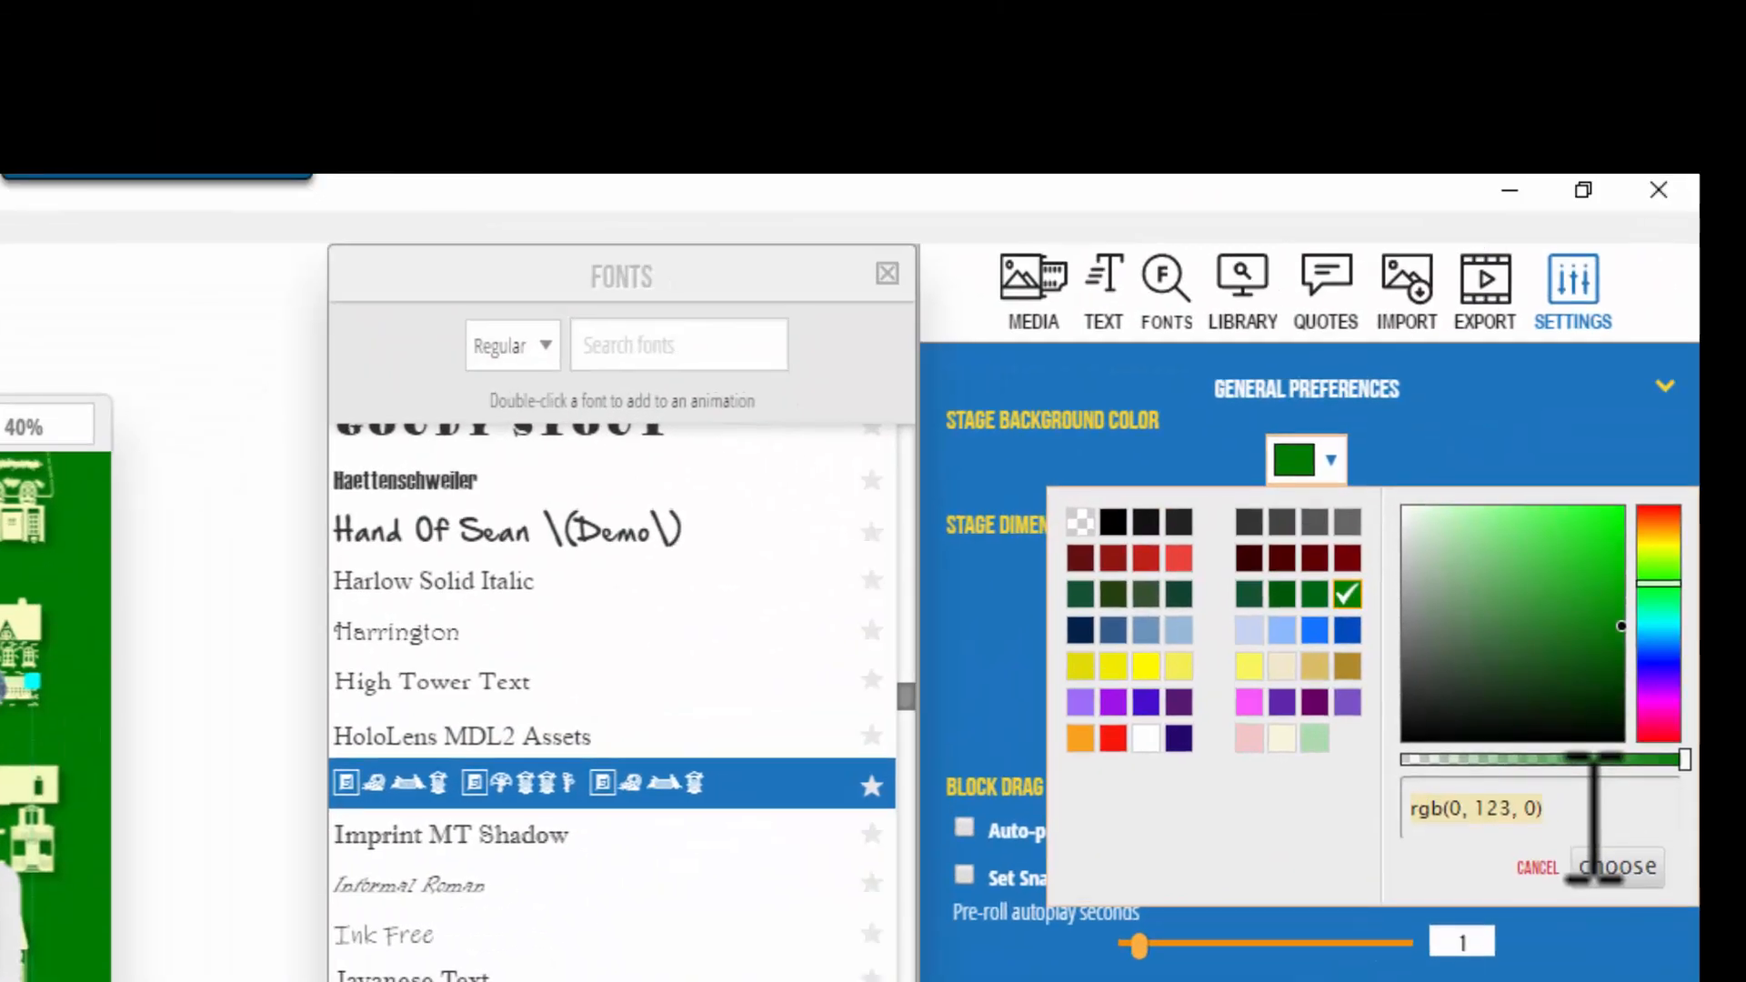
click(1593, 809)
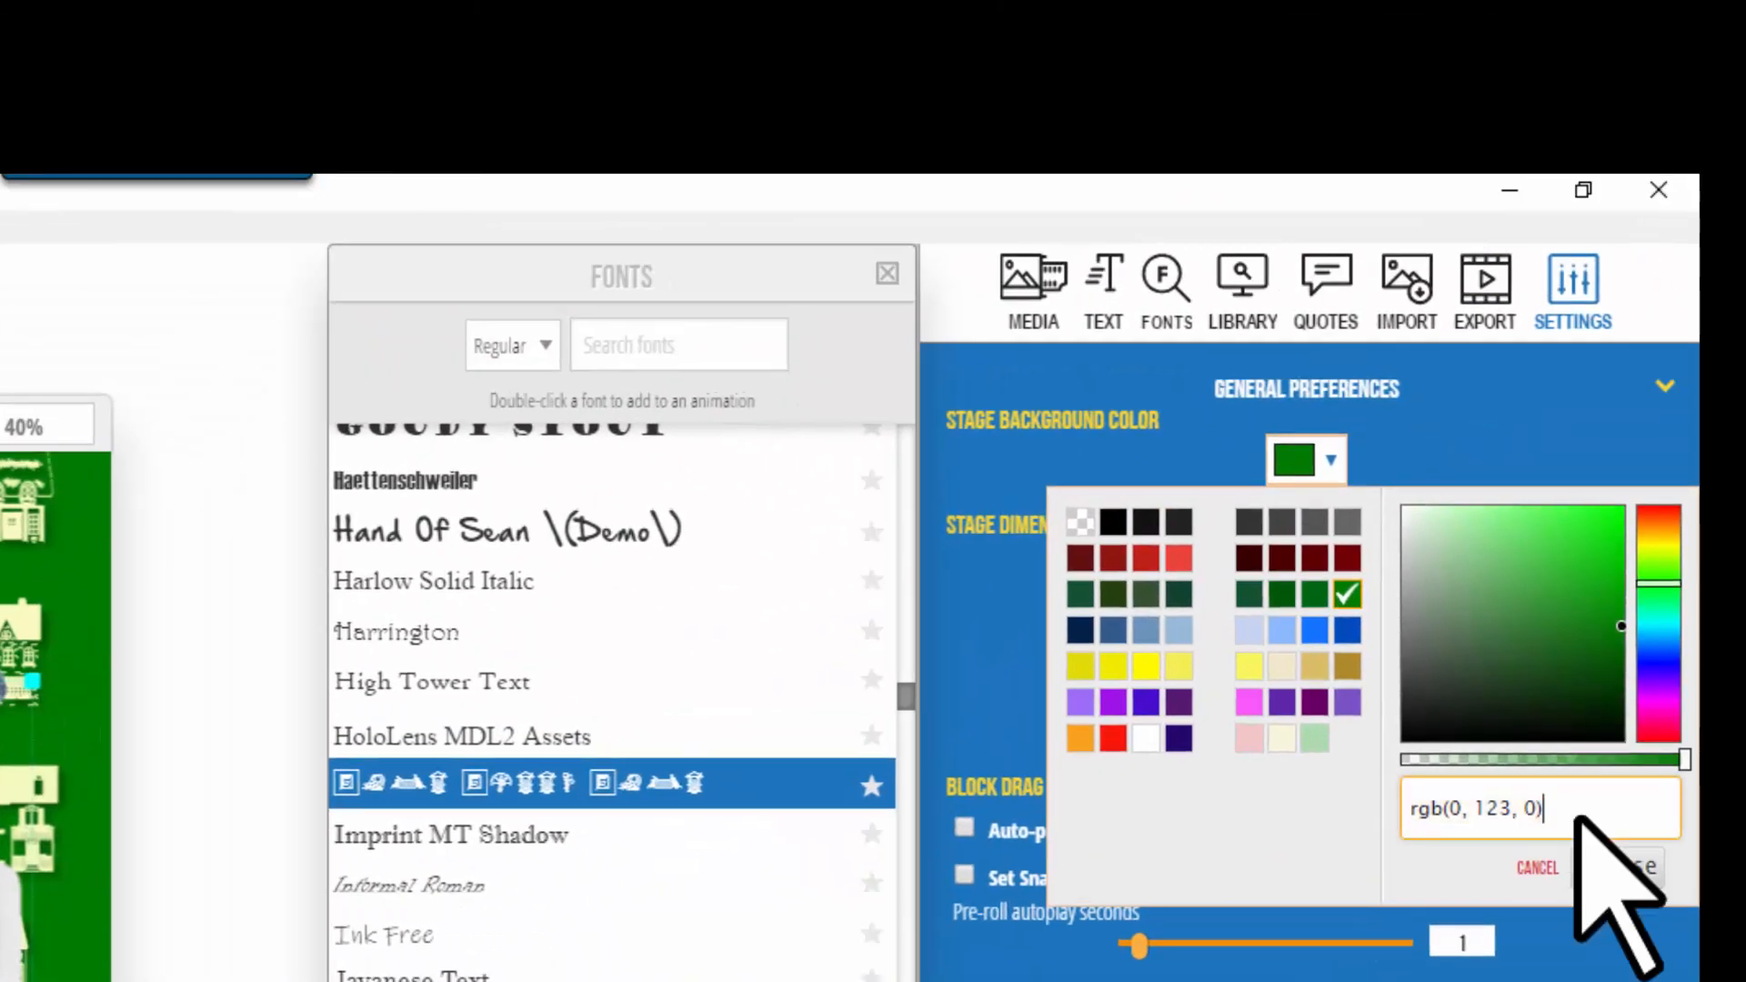
Step: Paste rgb(51, 153, 51) into the background picker field and choose it
key(ctrl+a)
key(ctrl+v)
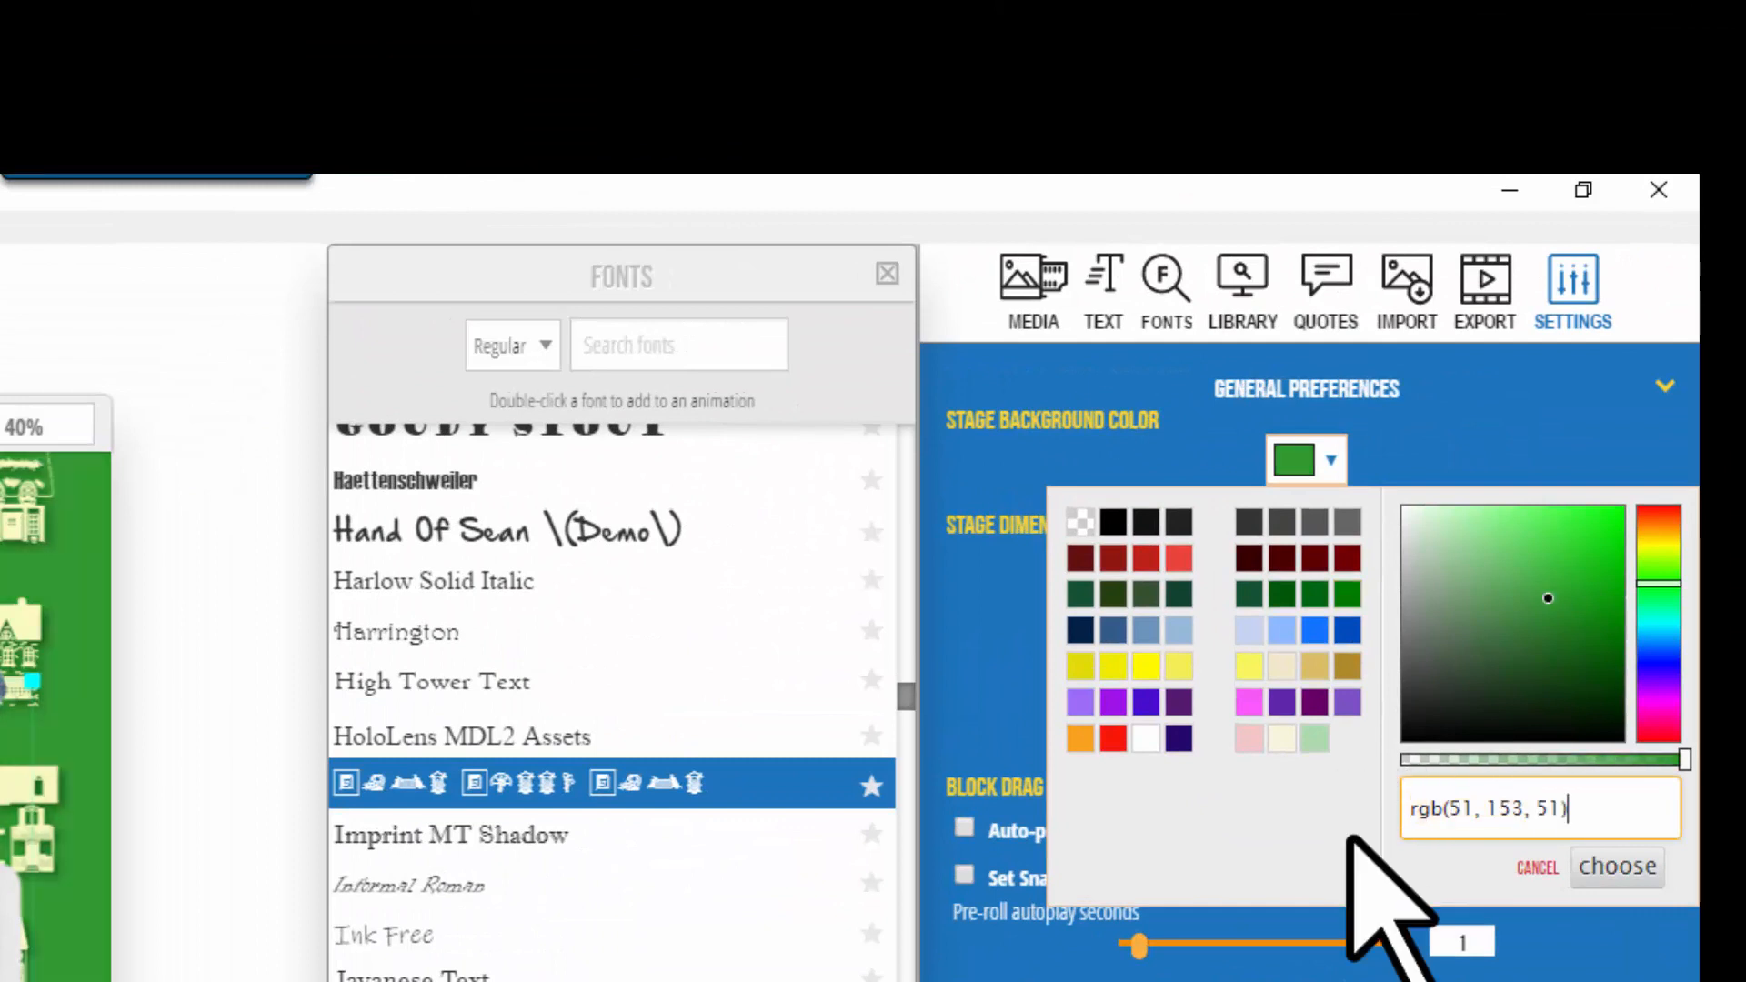
click(1605, 868)
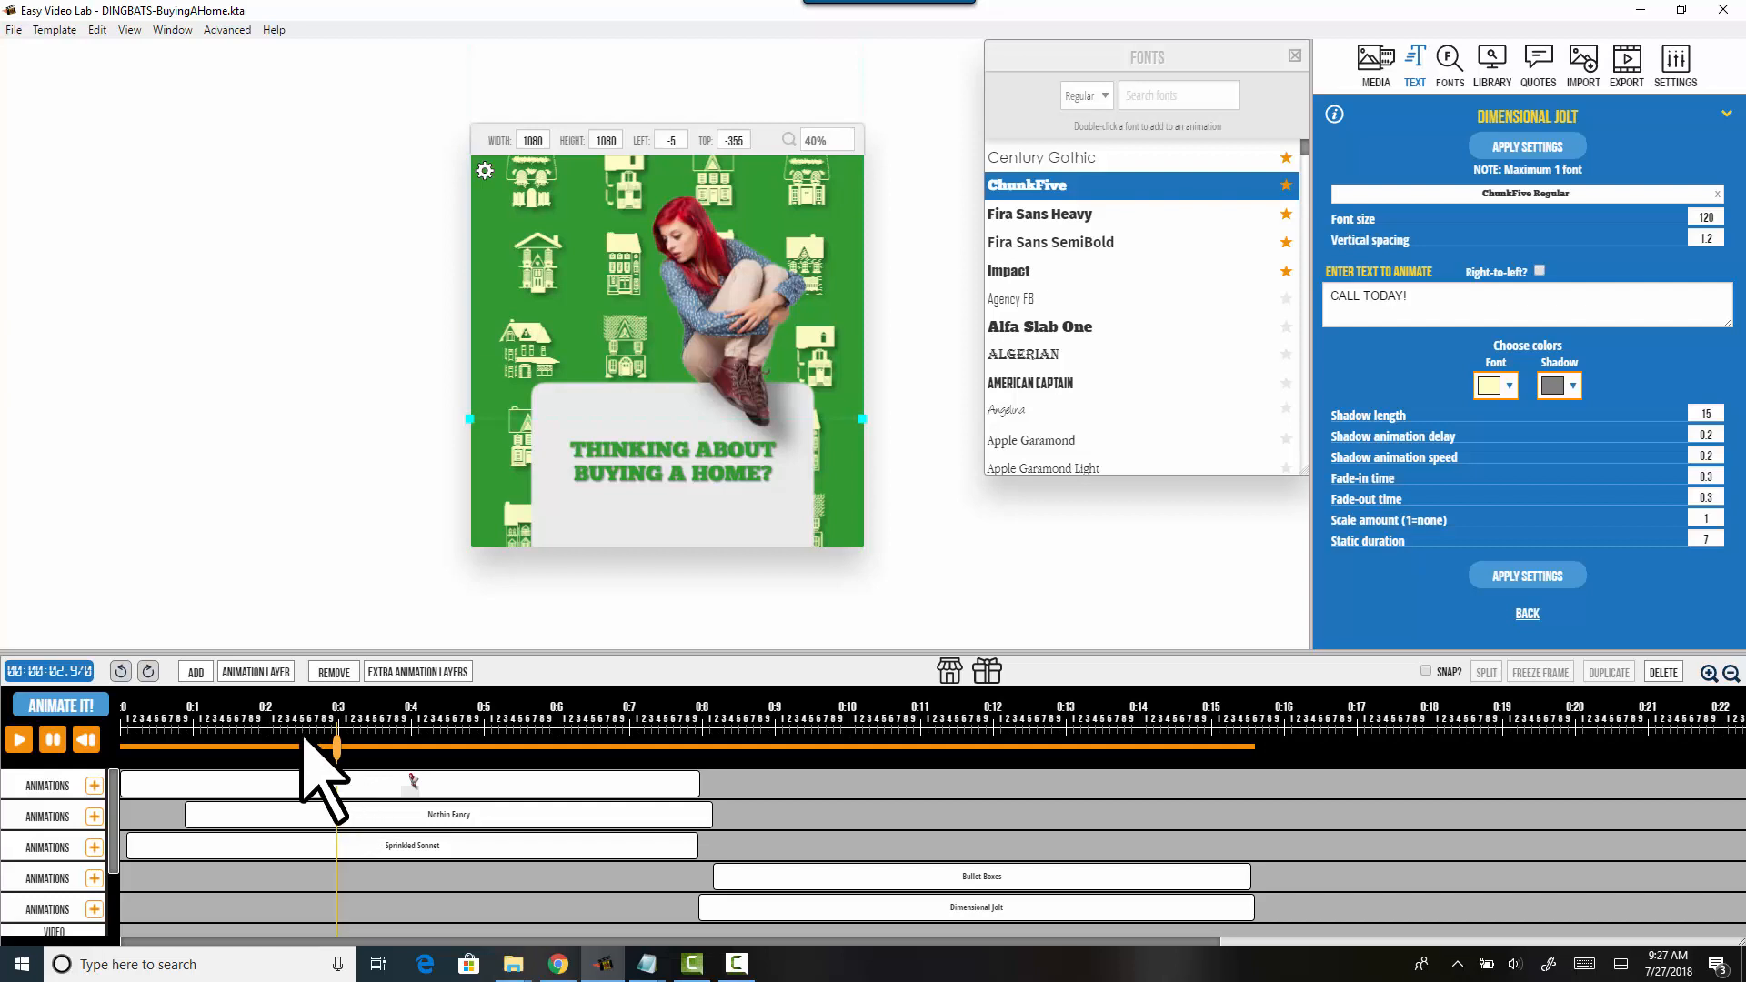
click(374, 747)
drag(387, 753, 116, 719)
click(20, 740)
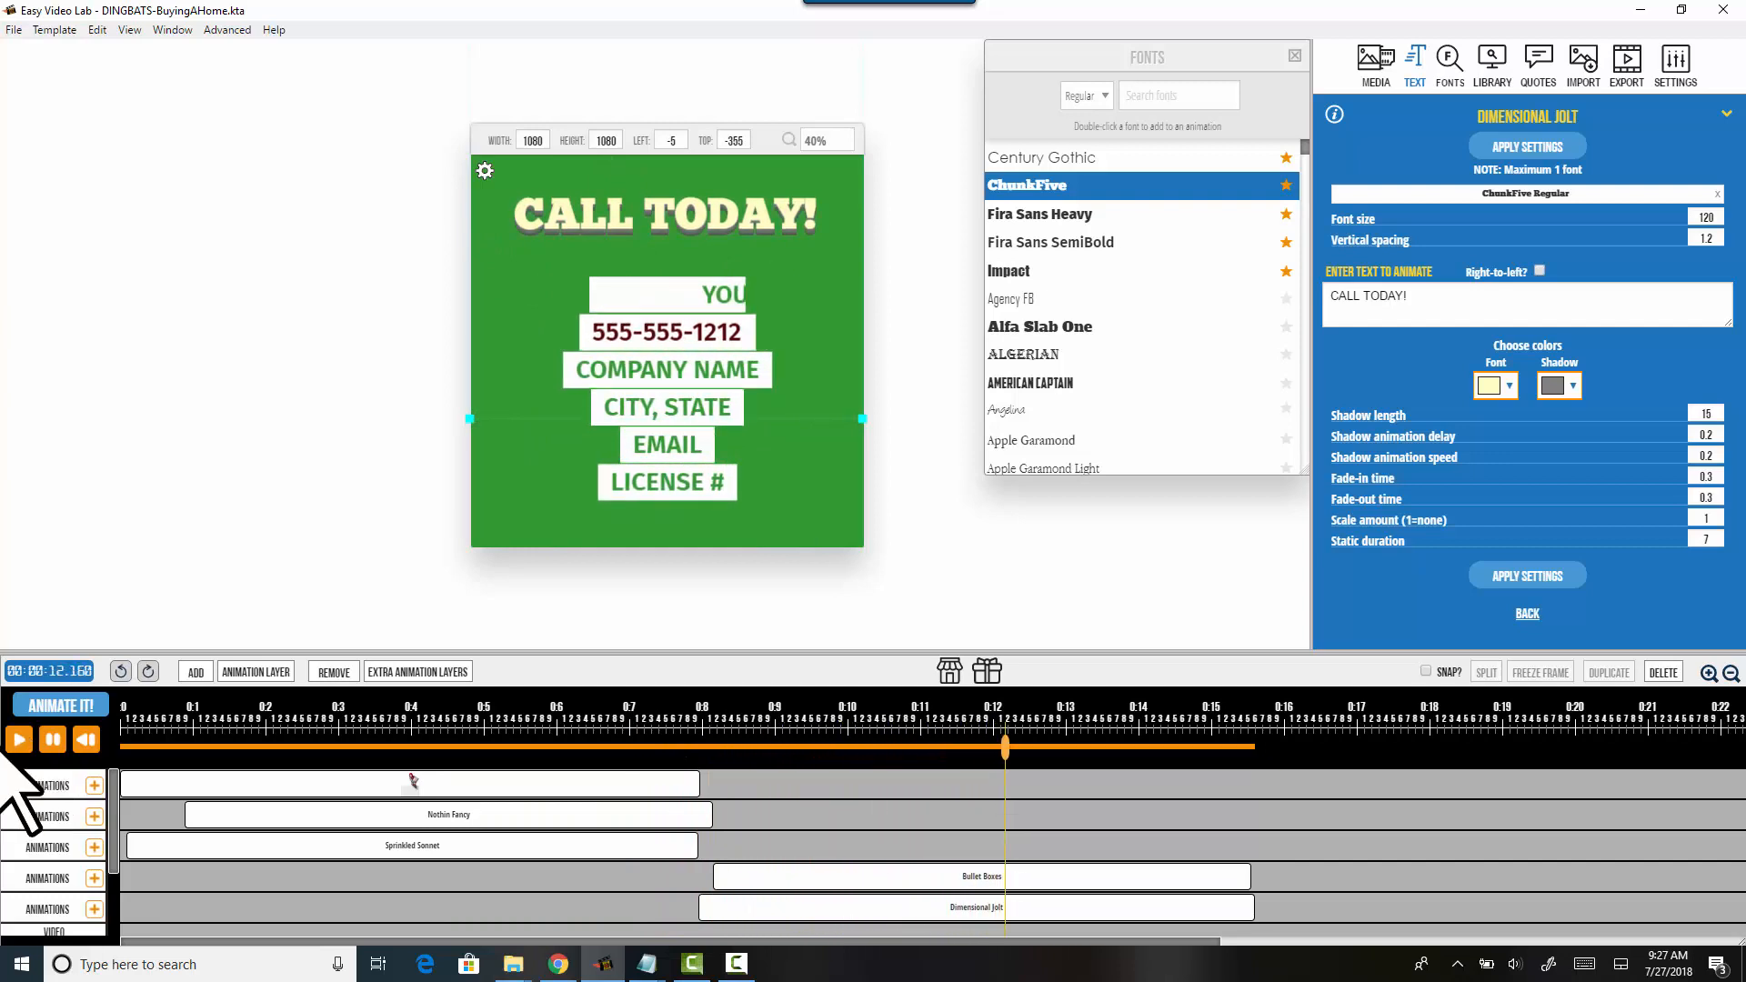
click(55, 741)
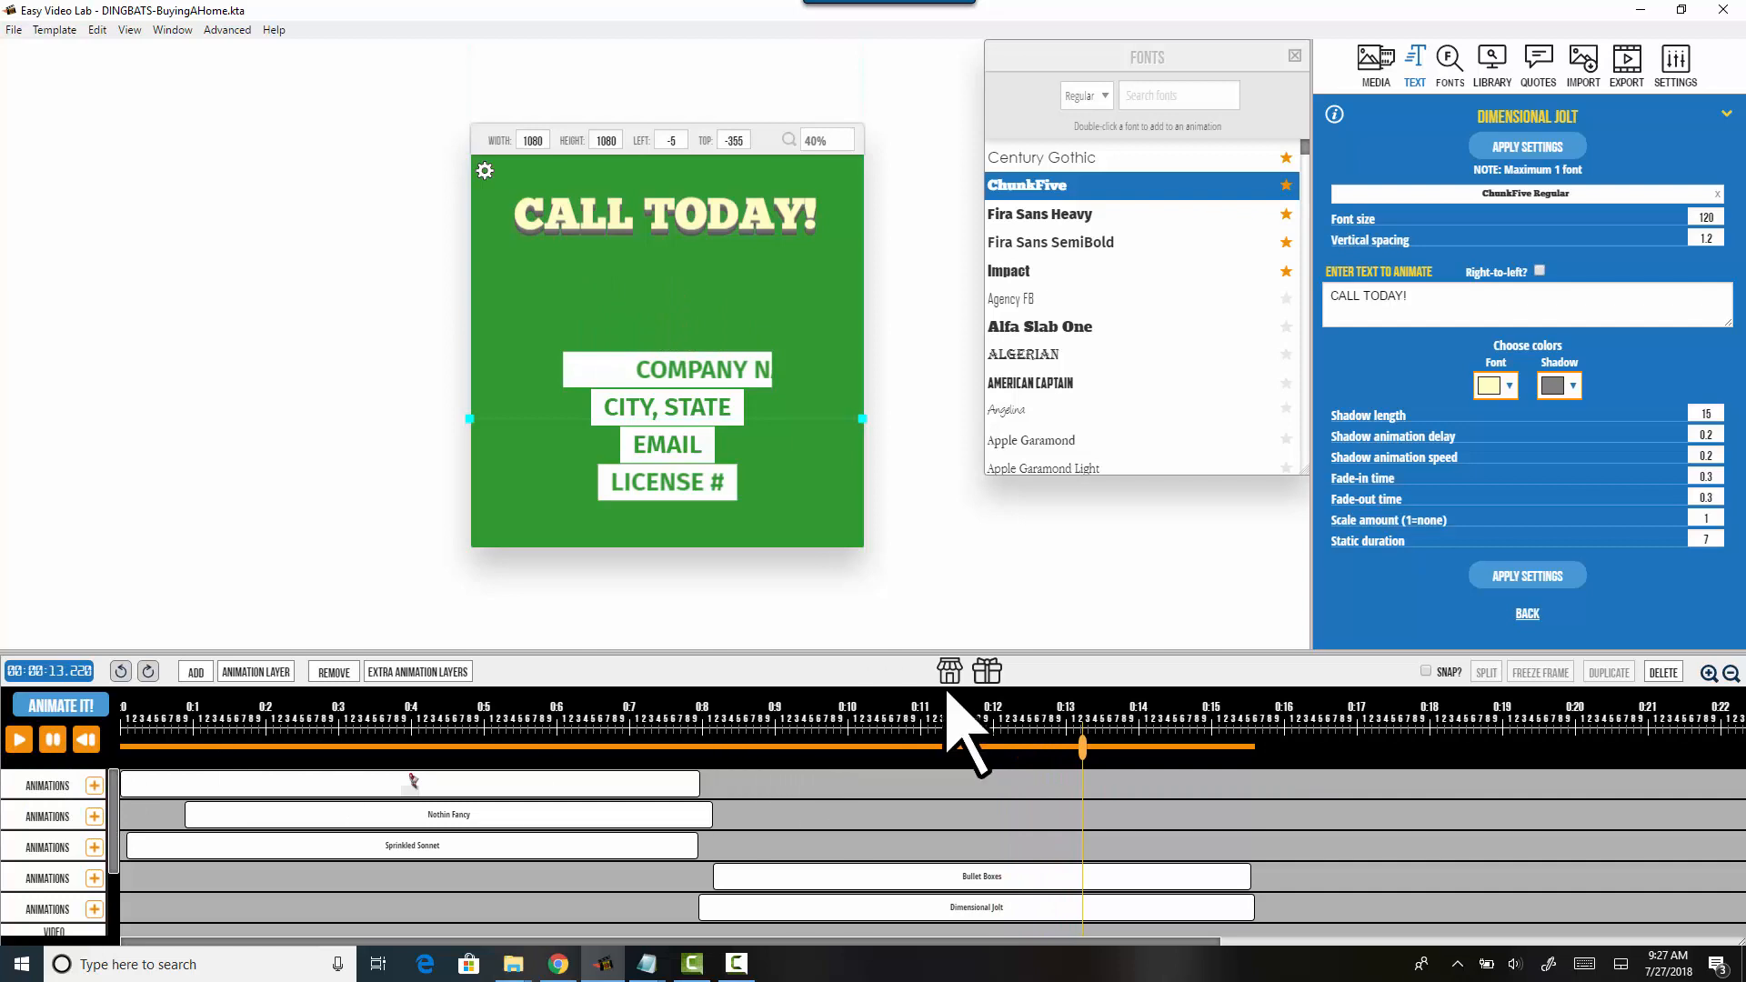
mouse_move(1082, 748)
mouse_down()
mouse_move(733, 748)
mouse_move(745, 811)
mouse_move(808, 821)
mouse_move(920, 751)
mouse_up()
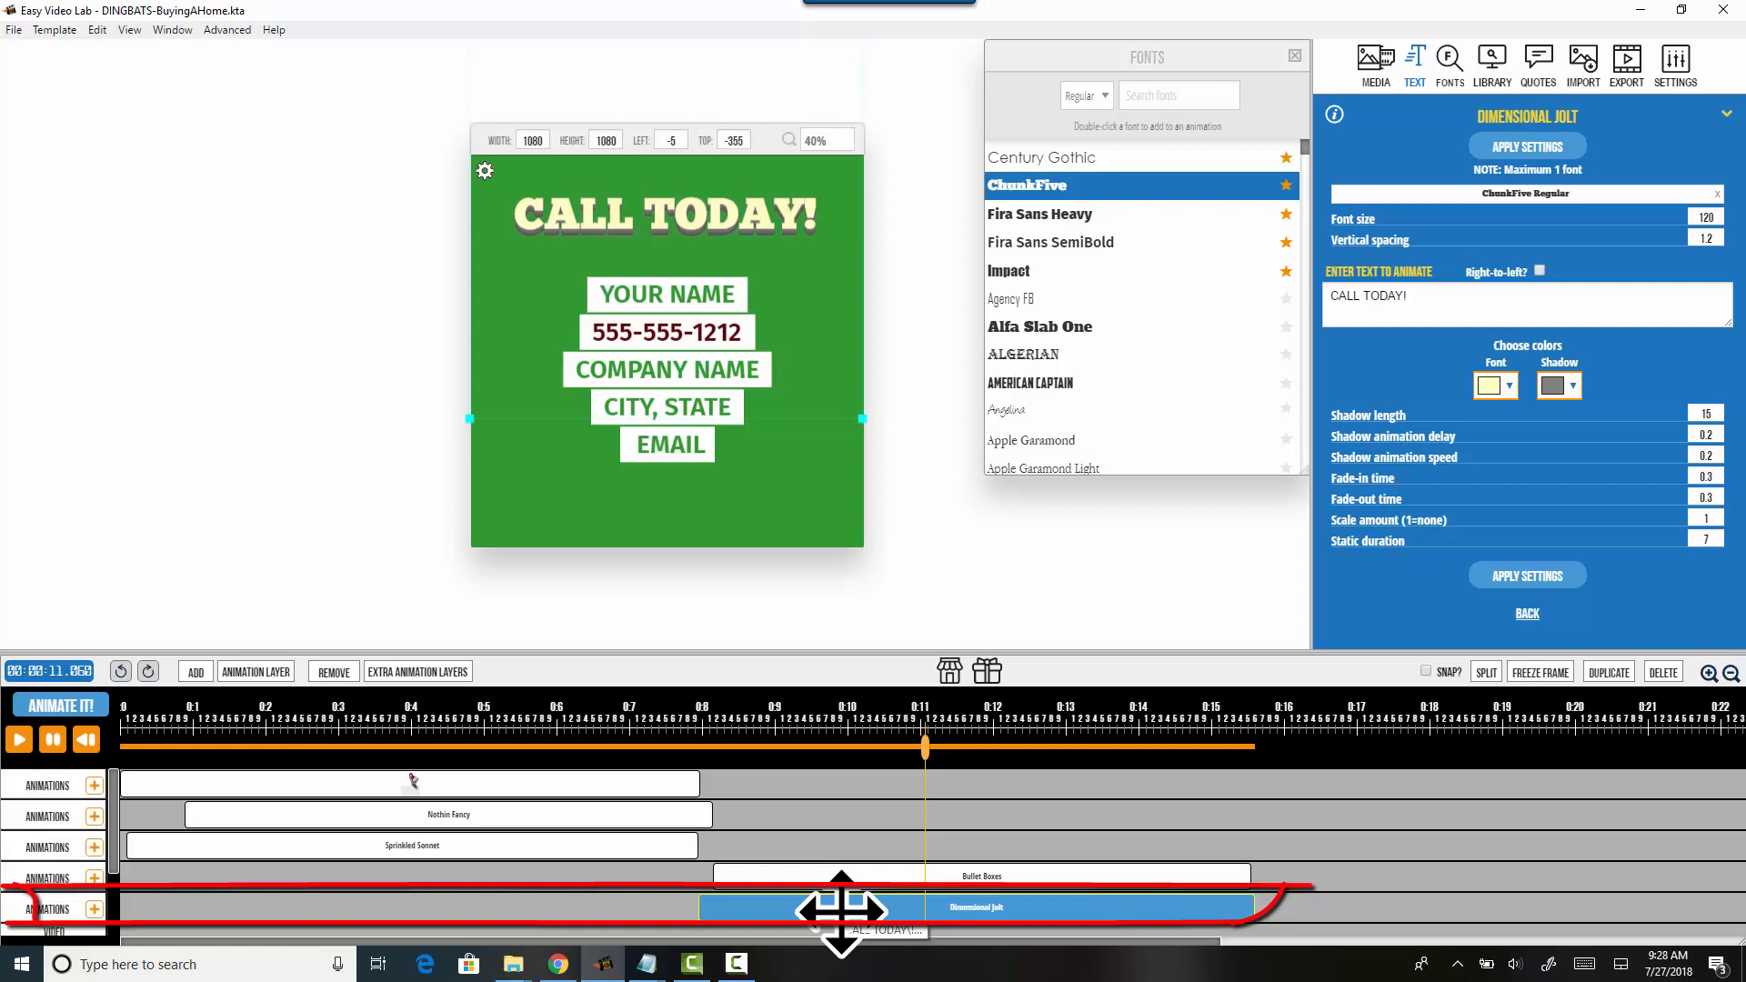
click(1374, 307)
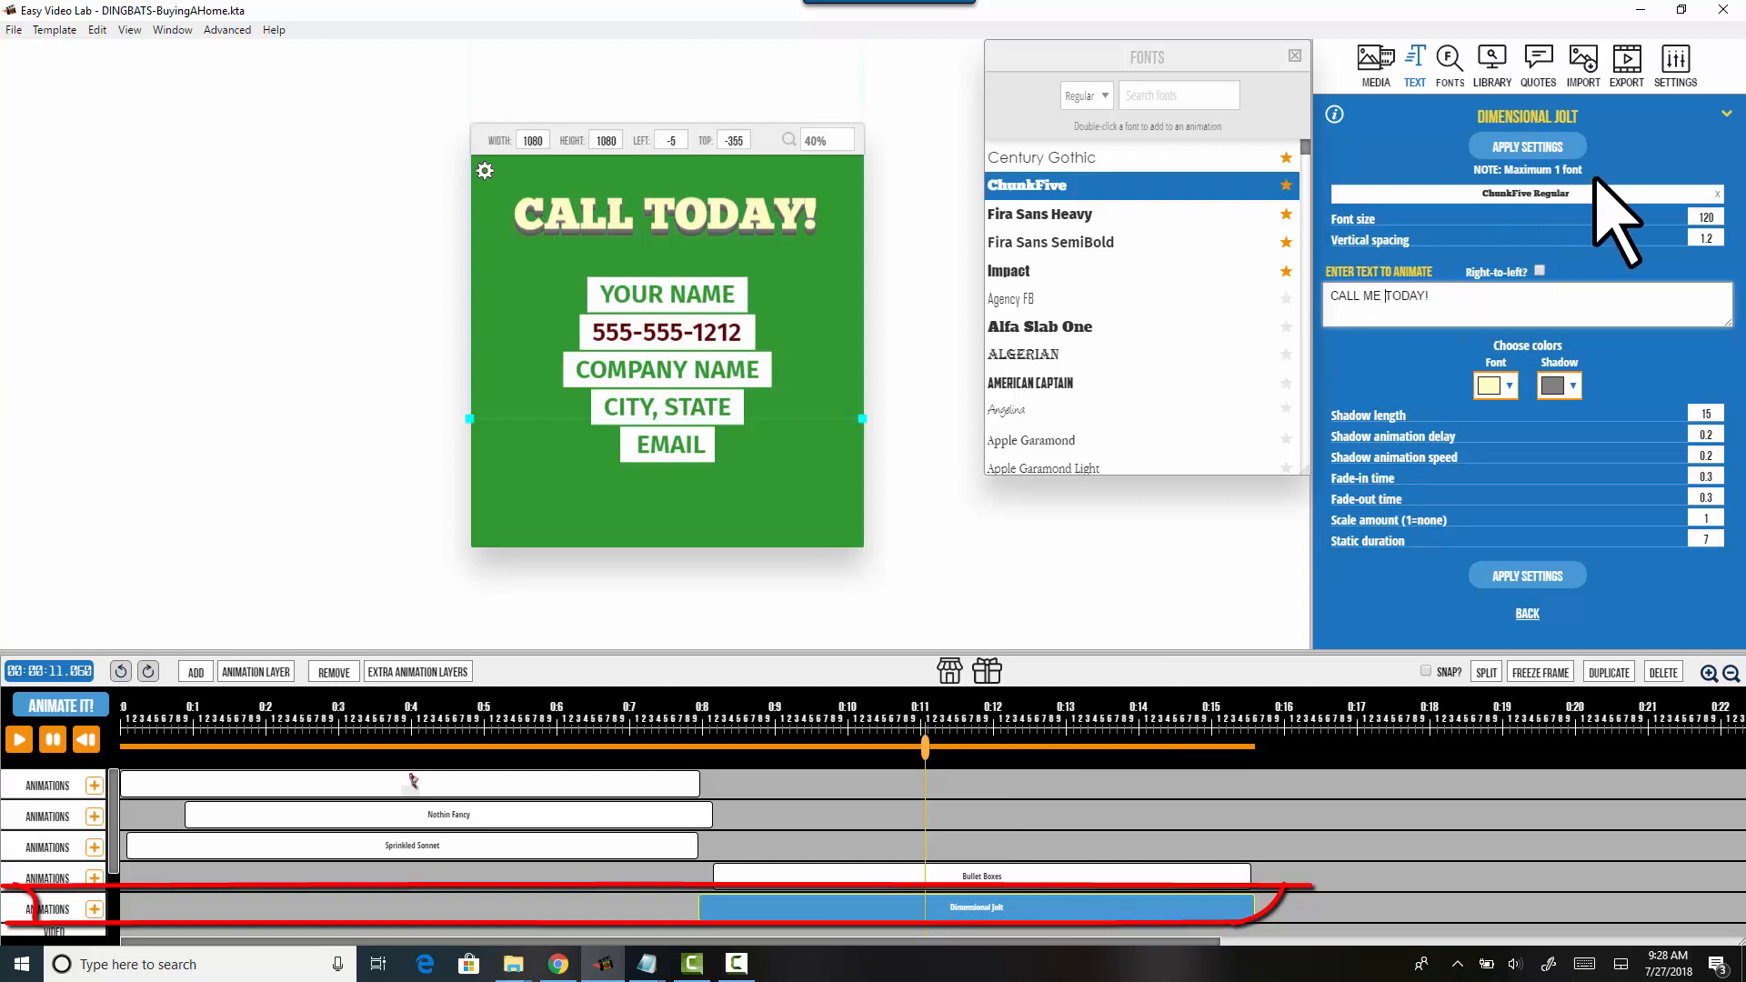
click(1505, 150)
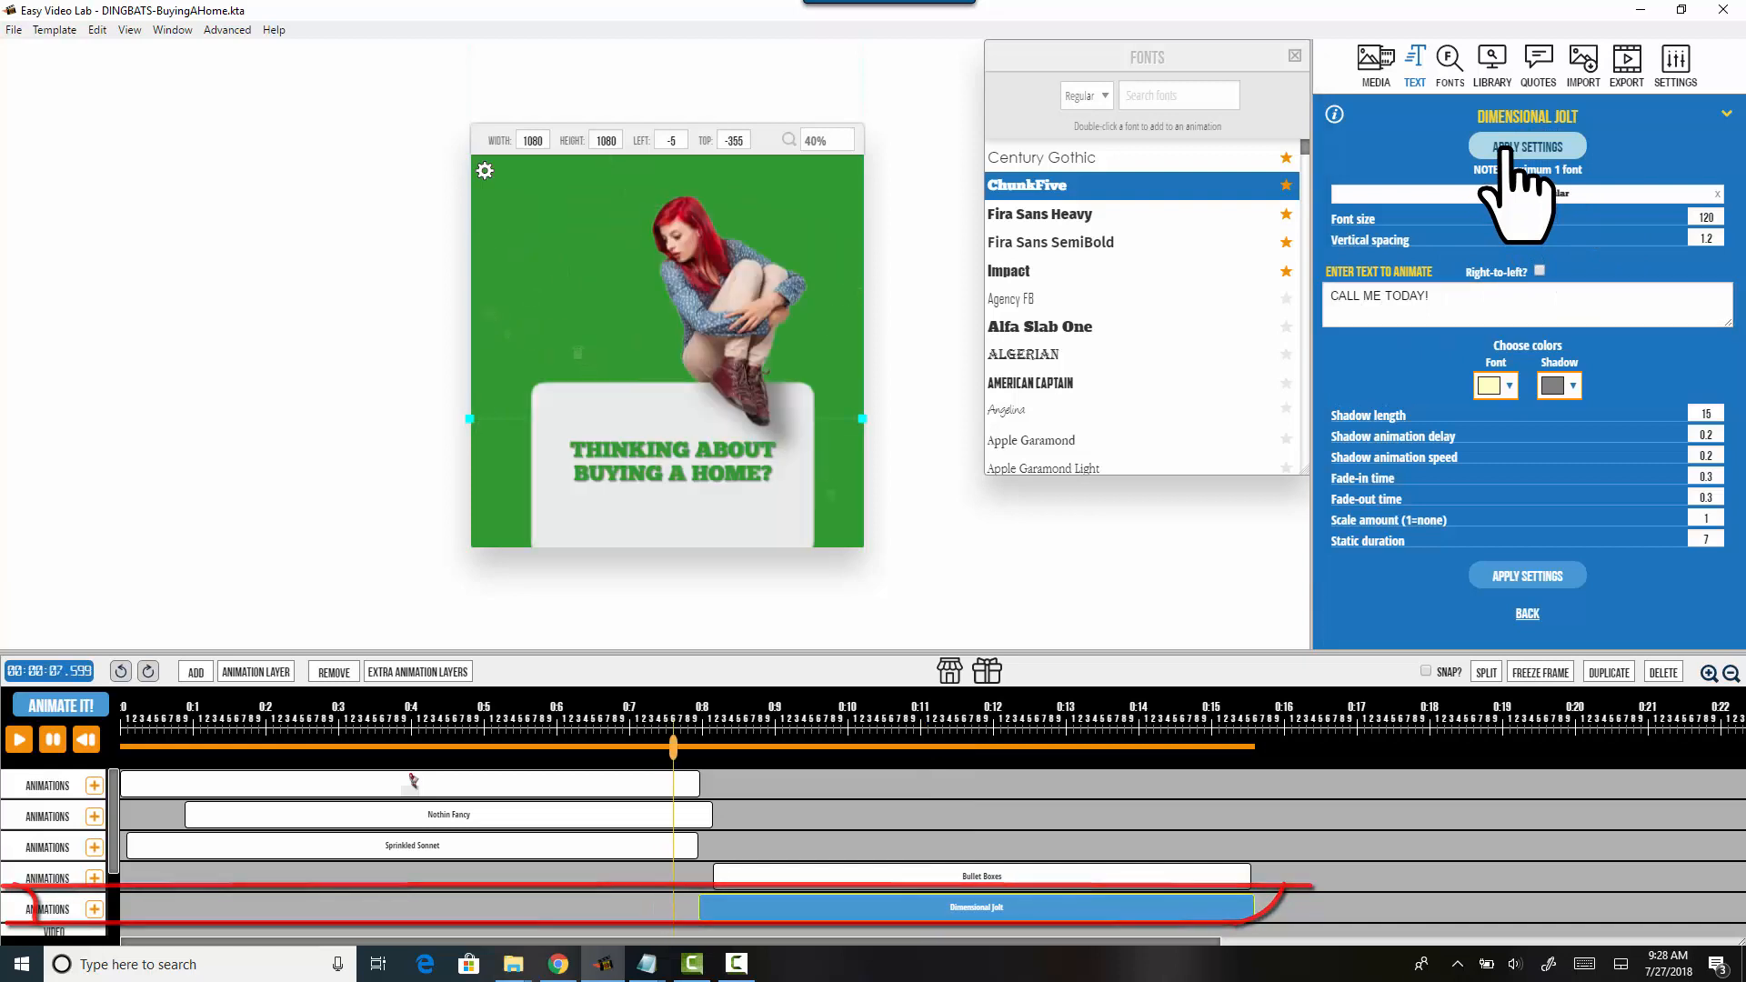
key(BackSpace)
key(BackSpace)
key(BackSpace)
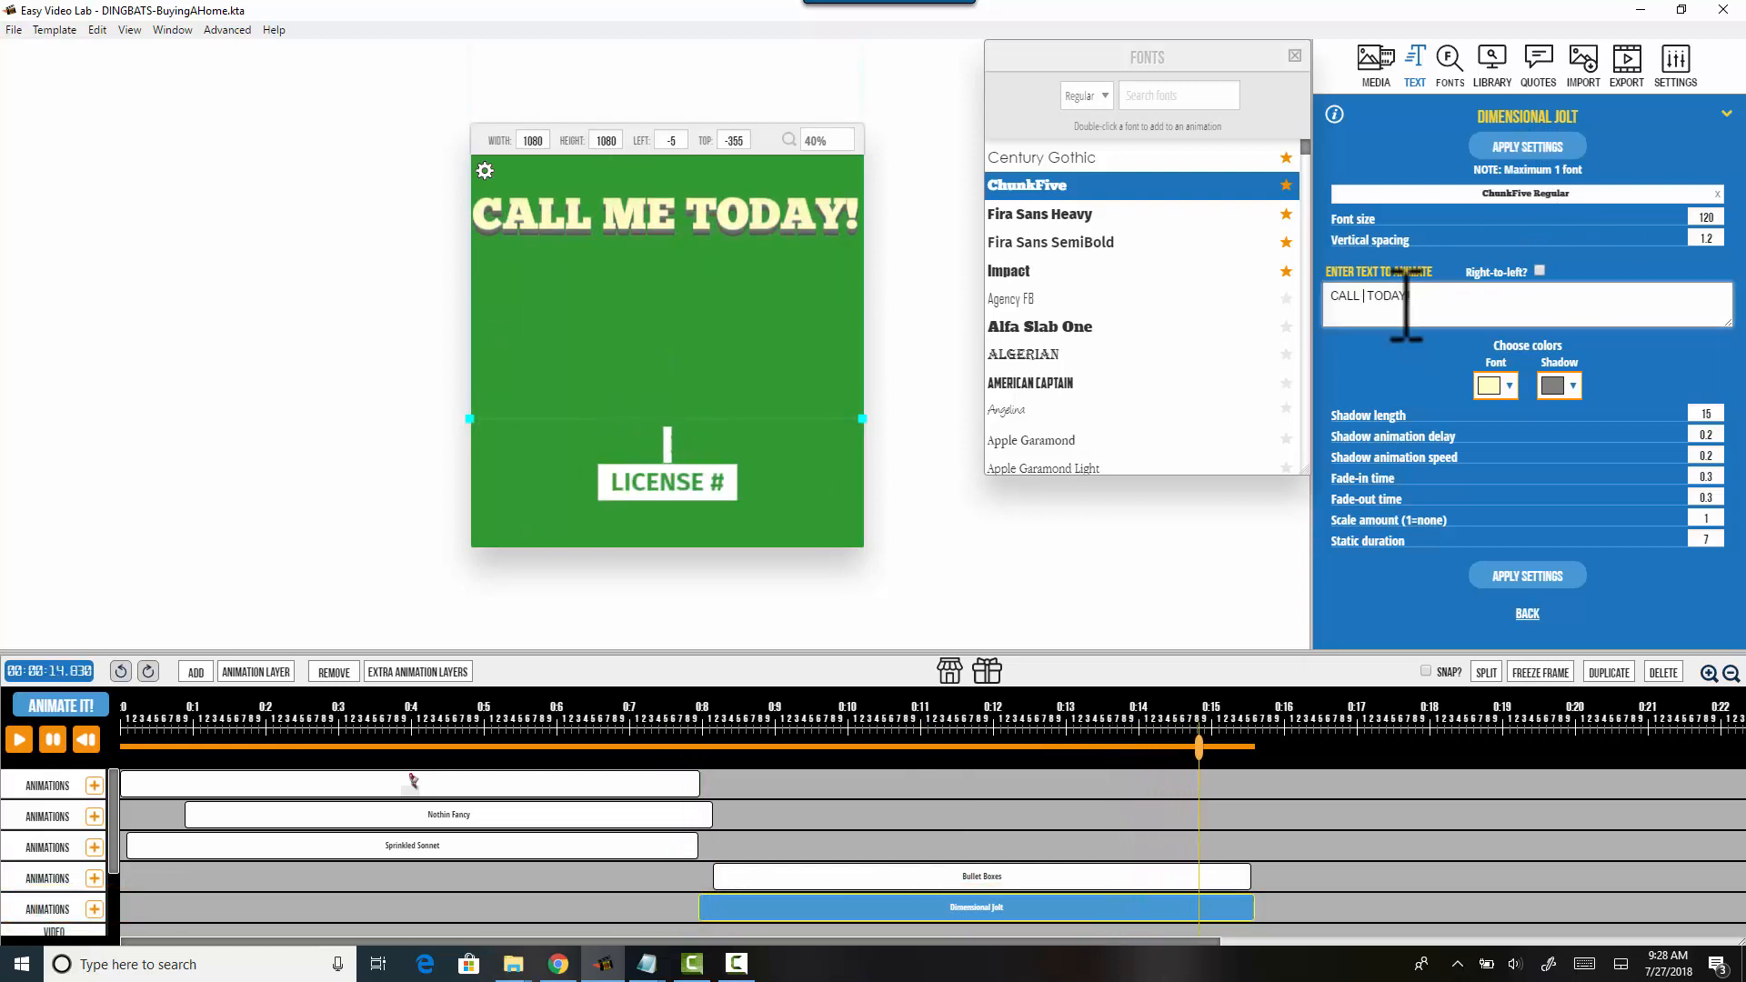
click(1528, 148)
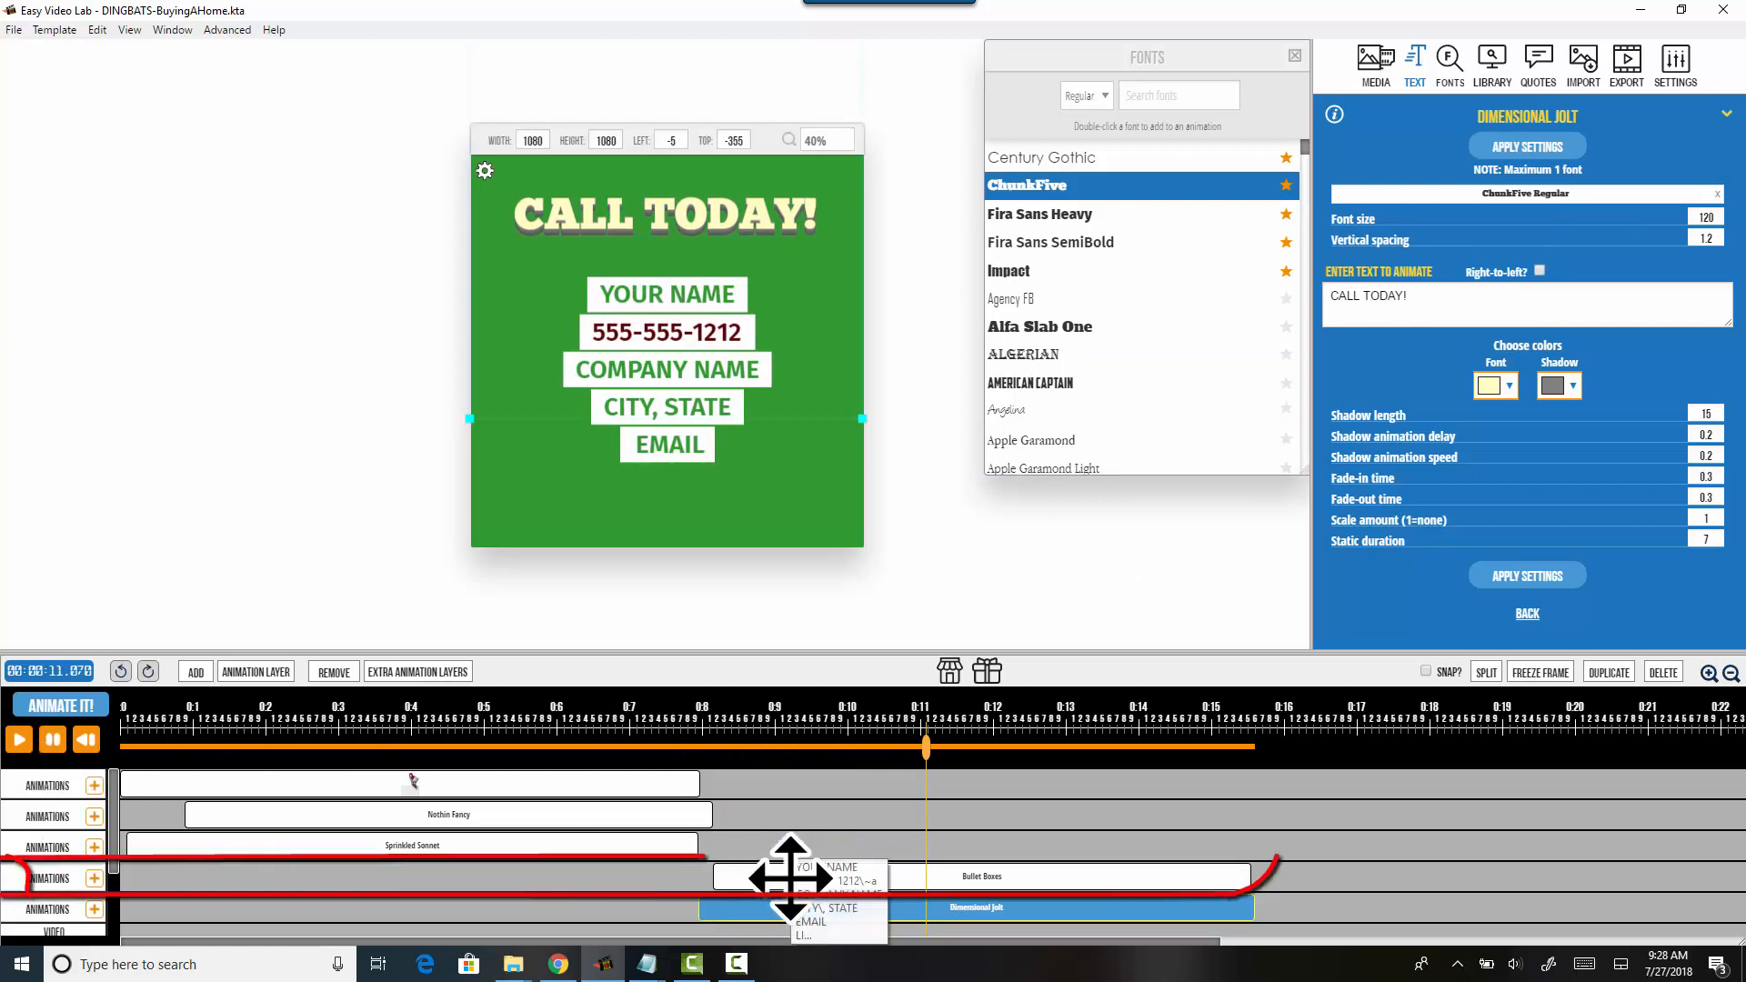
Step: Select the Bullet Boxes clip on the timeline to bring up its settings panel
click(789, 877)
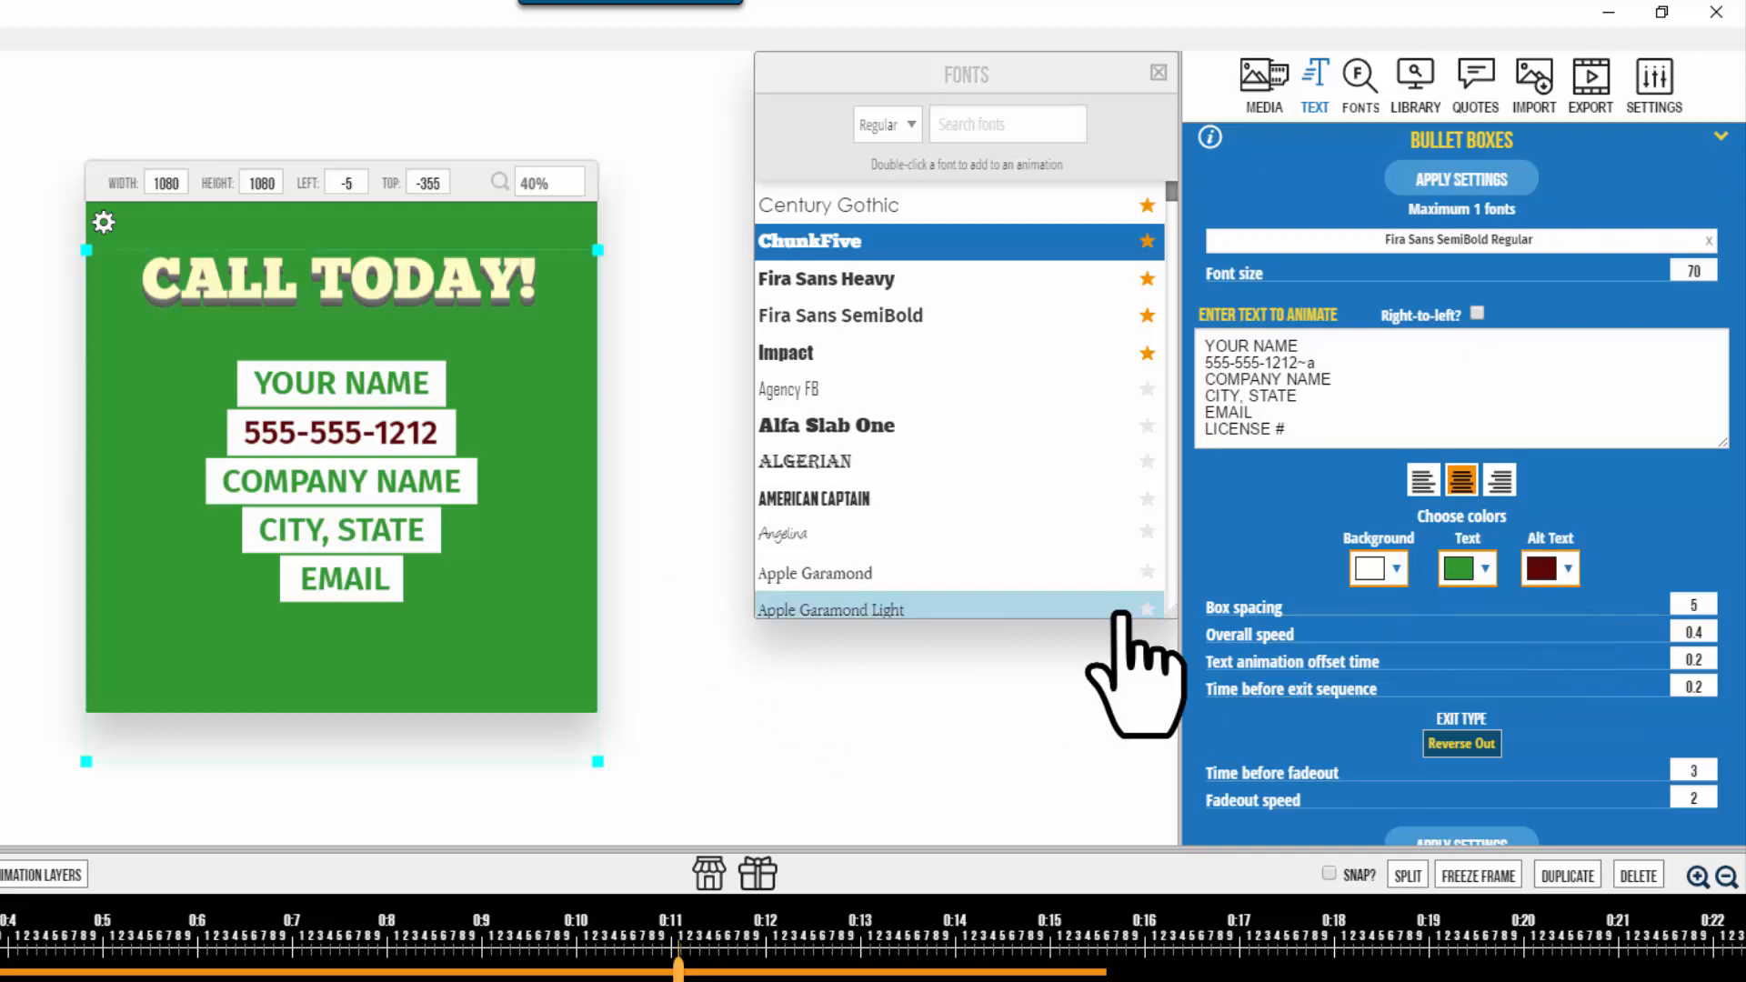
Step: Replace the COMPANY NAME placeholder line with ABC REALTY in the bullet text
click(1369, 364)
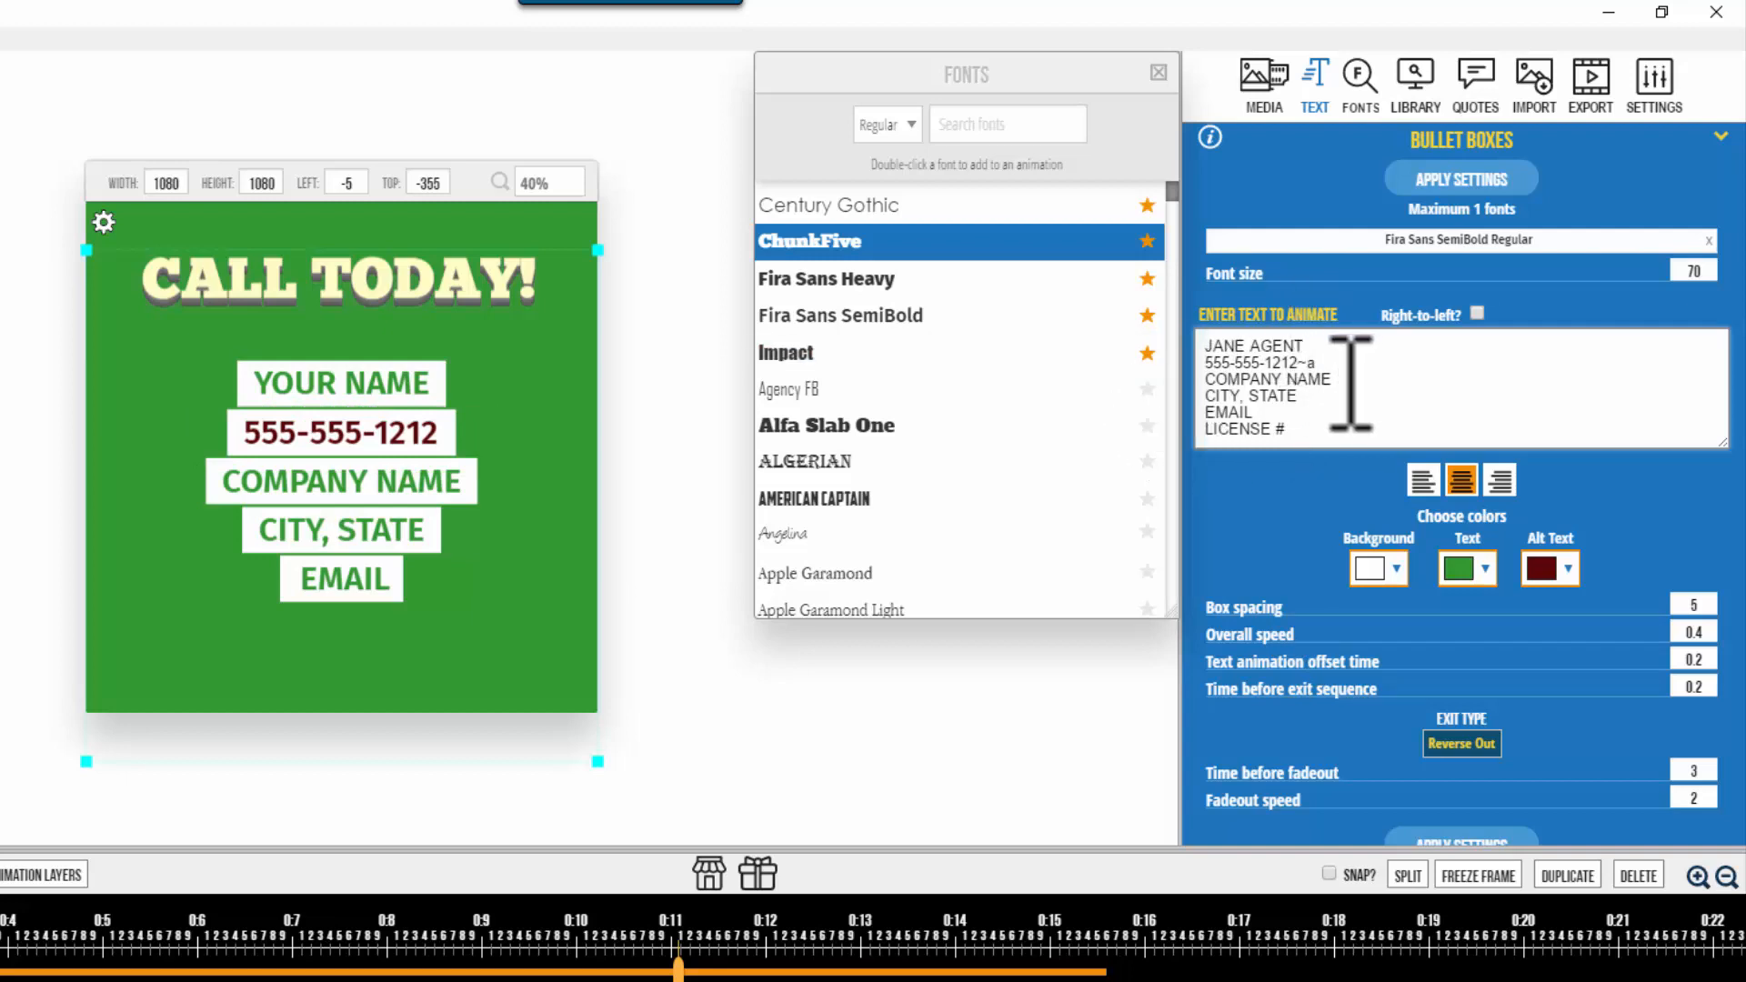
click(1200, 379)
shift+click(1351, 378)
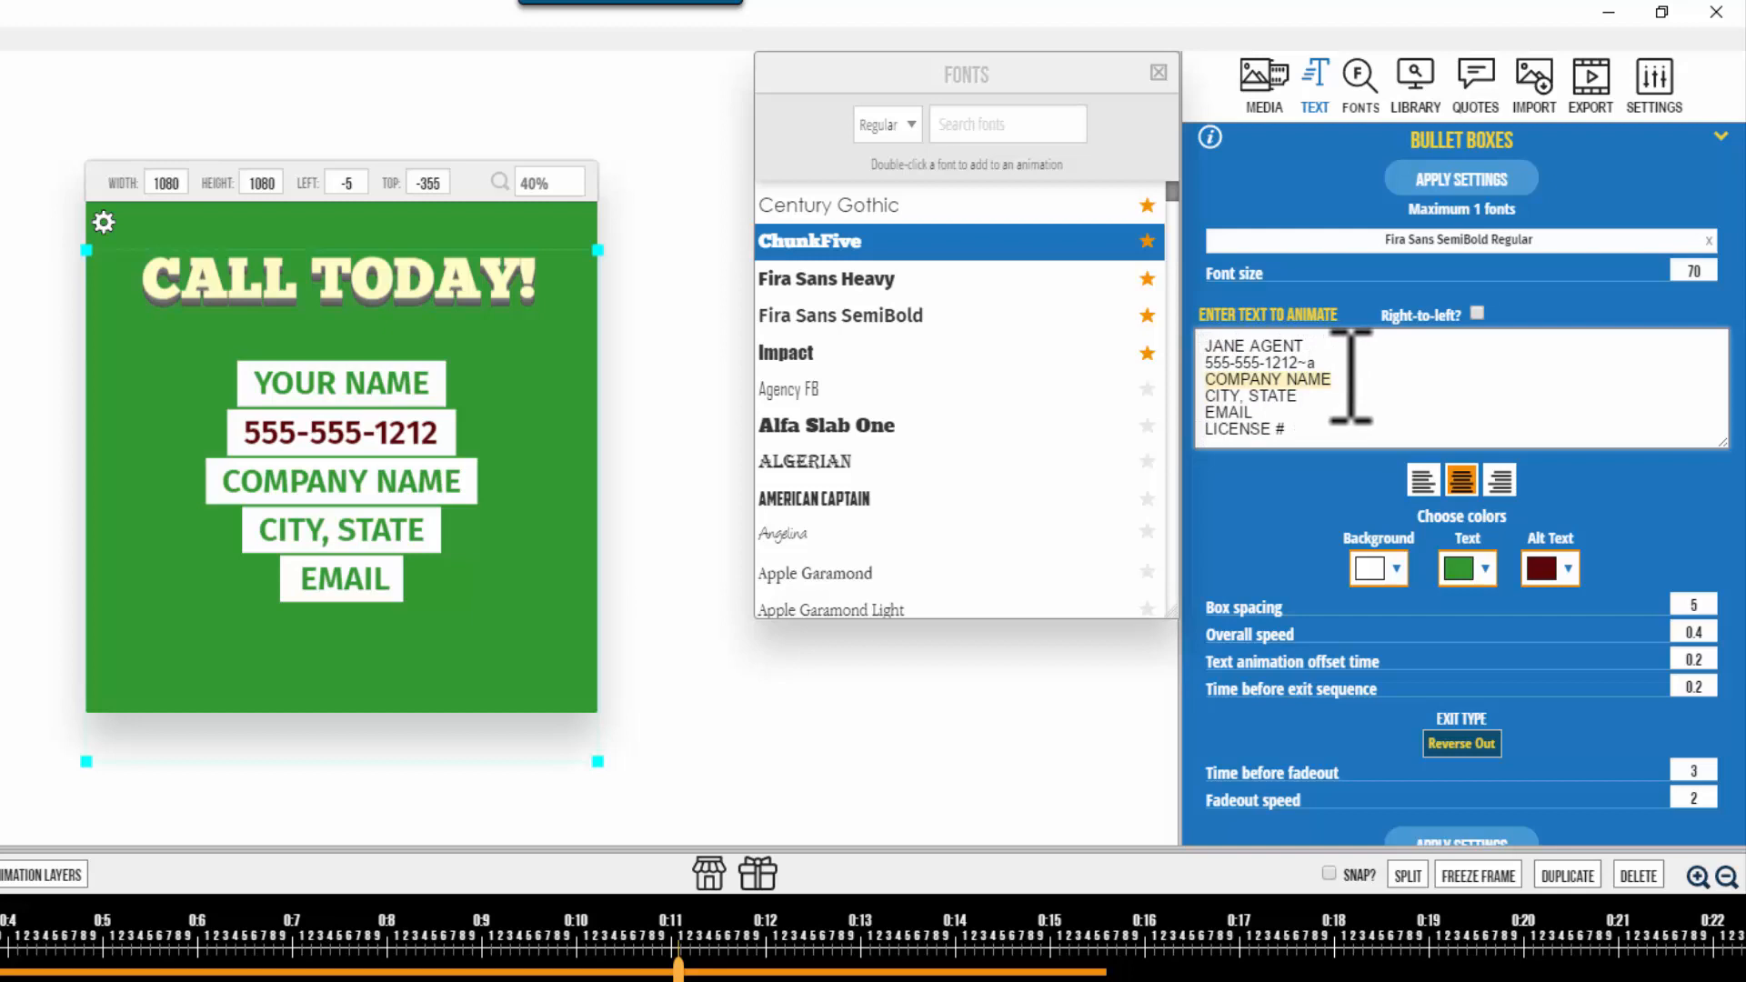
text(ABC REALTY)
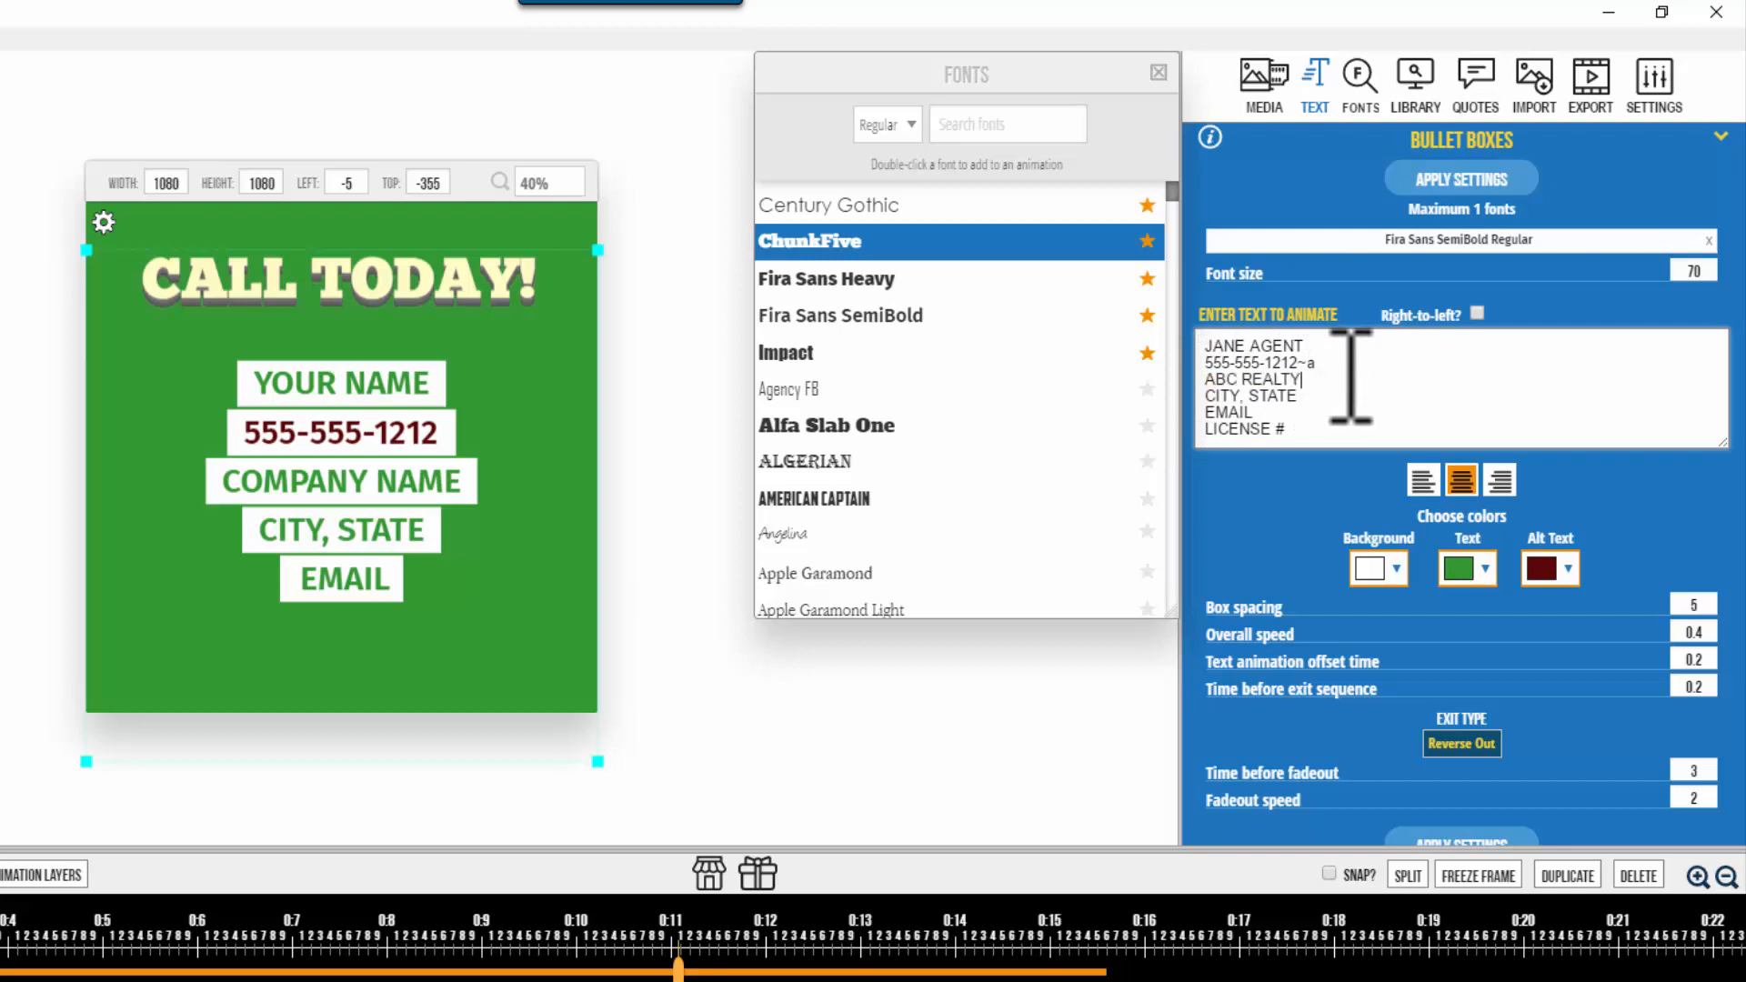
Step: Fill in the city and state, the agent's e-mail and licence number, then apply the settings
drag(1332, 393, 1167, 415)
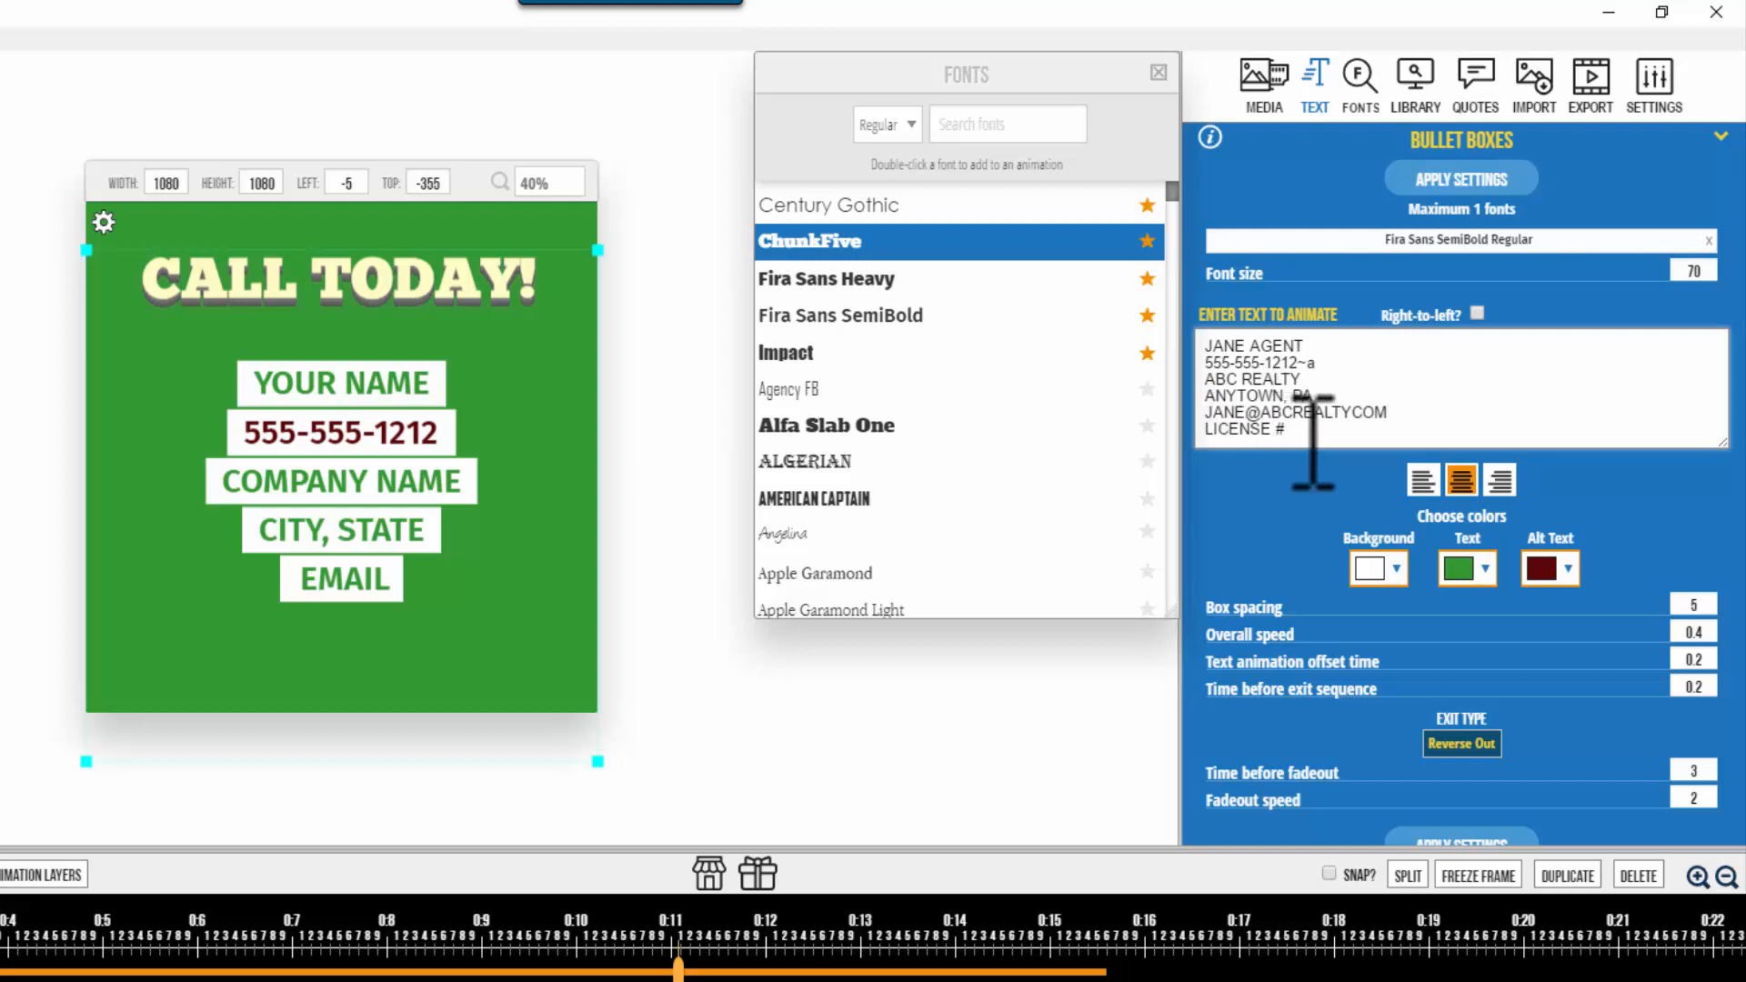
key(BackSpace)
key(BackSpace)
key(BackSpace)
click(1347, 440)
text(12345)
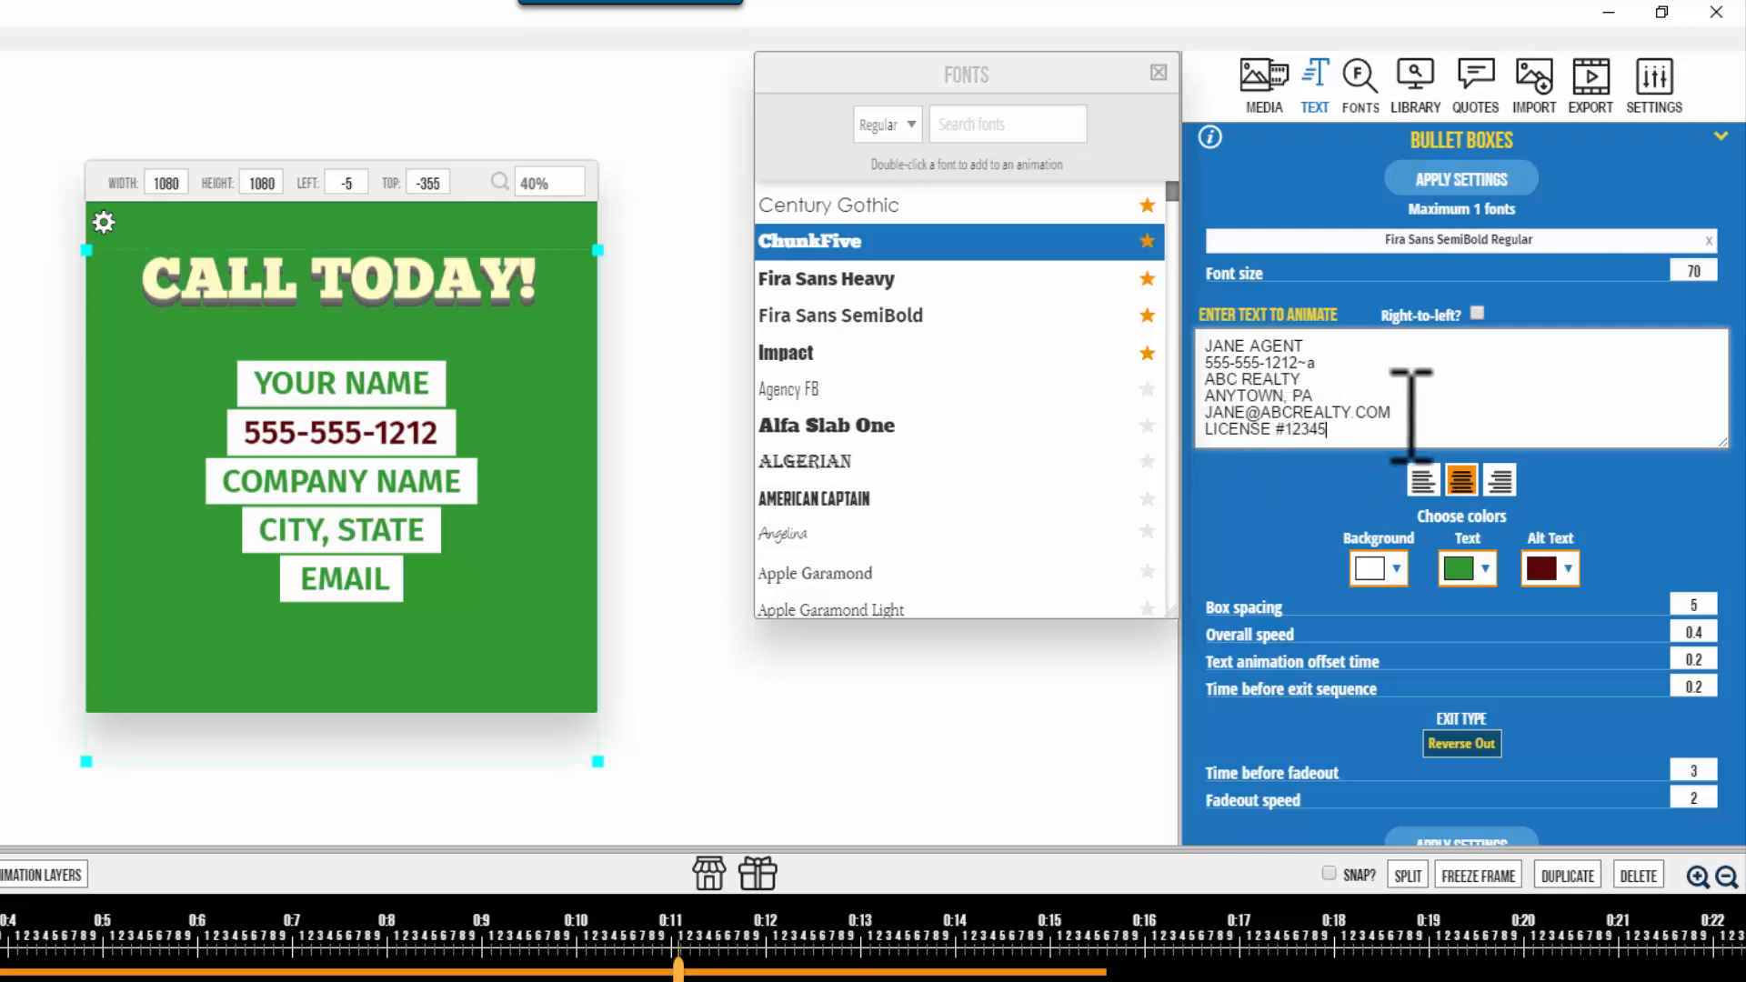
click(1474, 179)
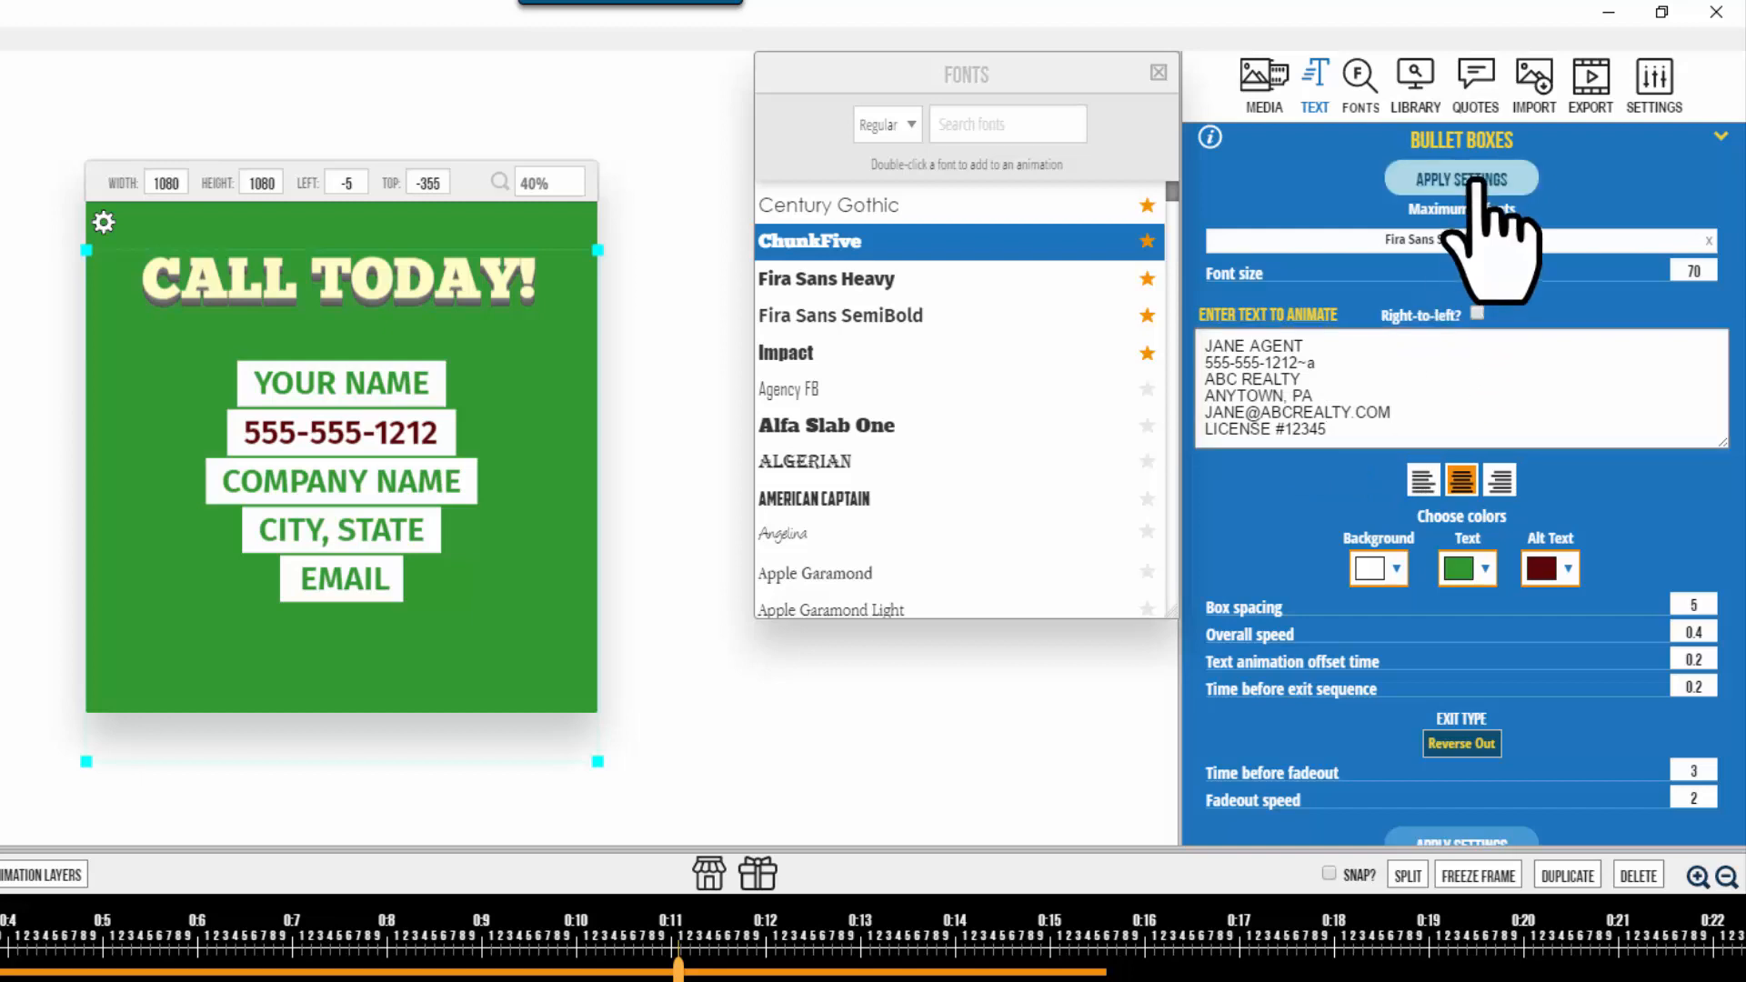